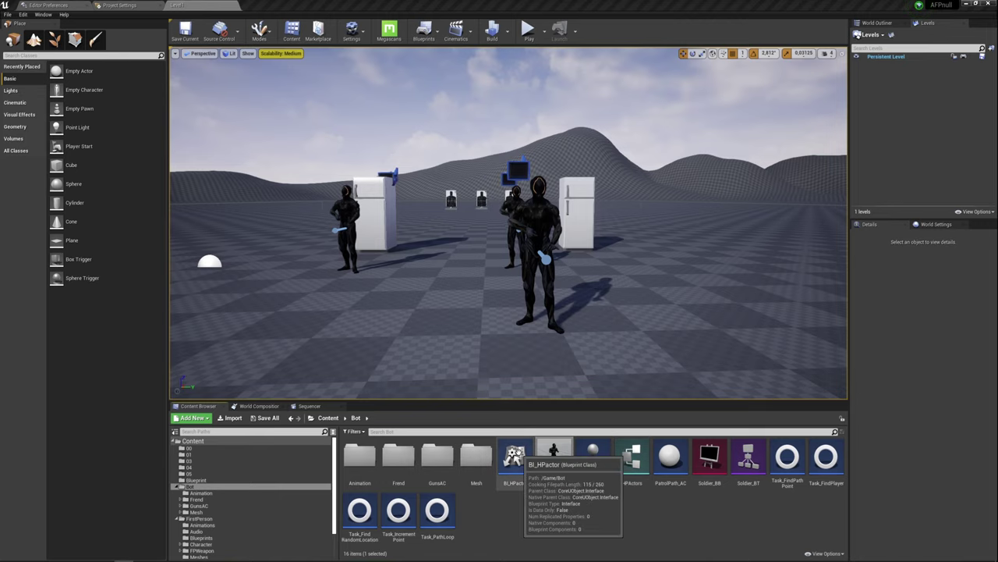
- Give BI_HPactor's Flash Damage a second input, Bone of type Name, then compile and close the interface
{"action": "double_click", "coordinate": [515, 456]}
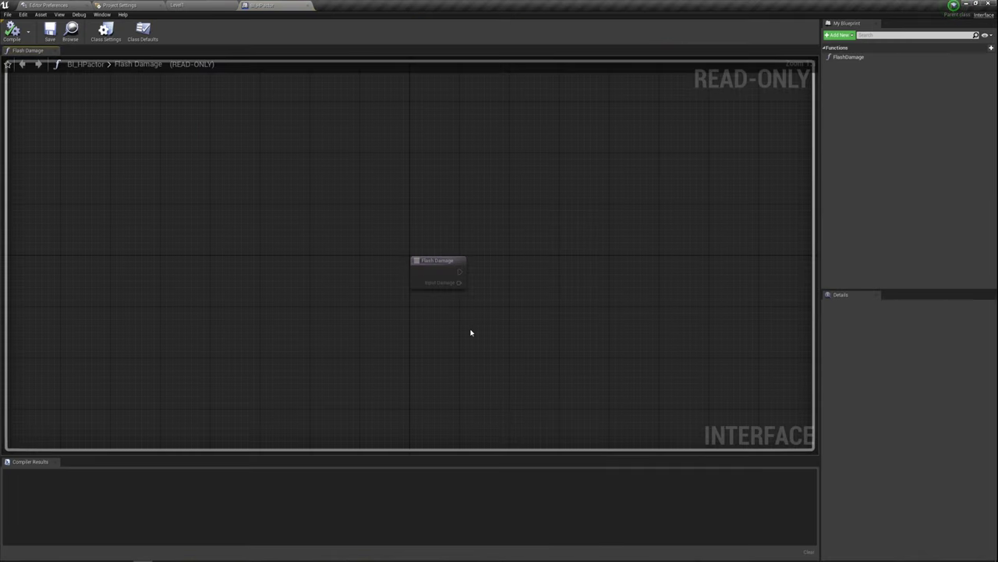
{"action": "left_click", "coordinate": [431, 262]}
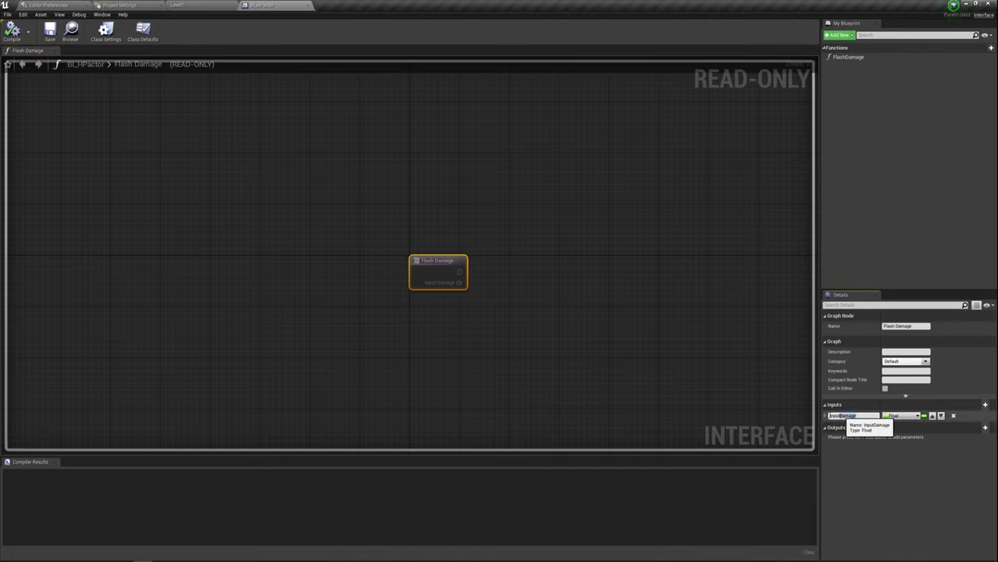
{"action": "left_click", "coordinate": [858, 415]}
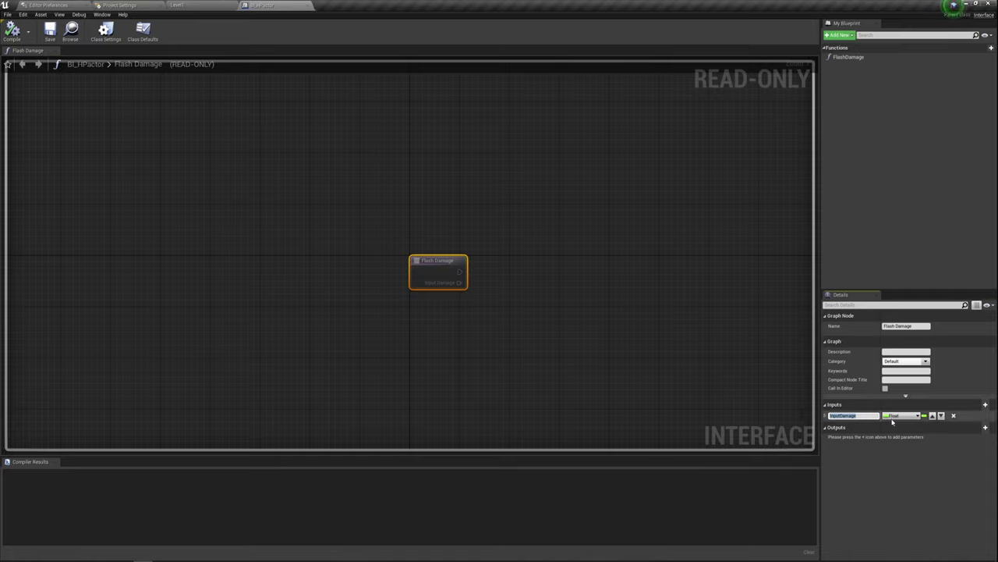
{"action": "left_click", "coordinate": [986, 407]}
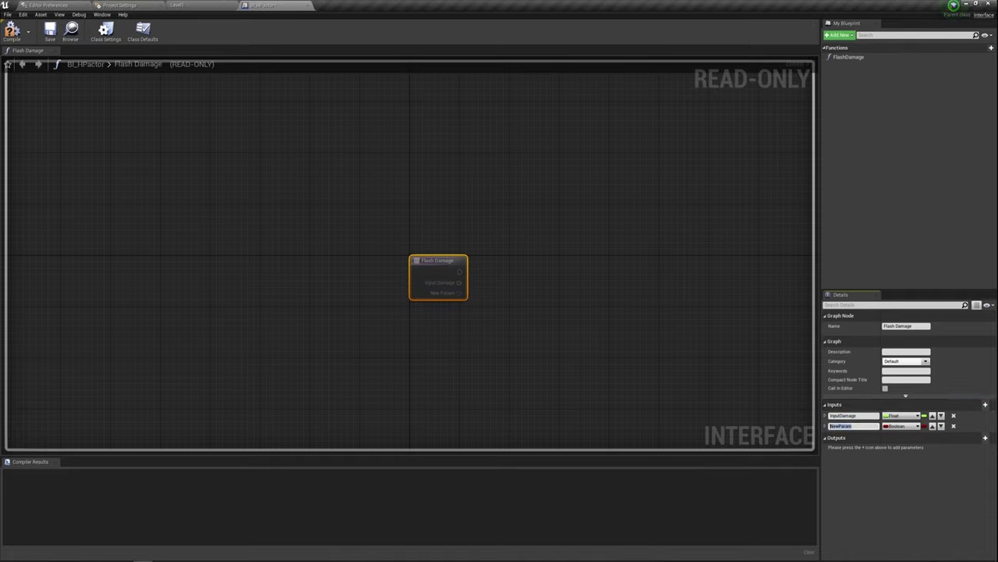
{"action": "key", "text": "BackSpace"}
{"action": "type", "text": "Bone"}
{"action": "left_click", "coordinate": [901, 426]}
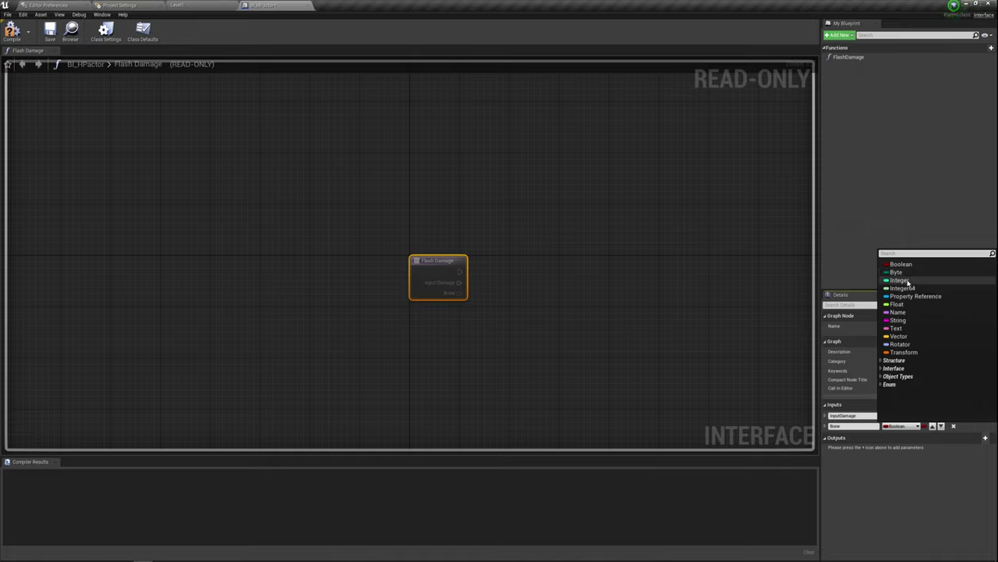
{"action": "left_click", "coordinate": [897, 312]}
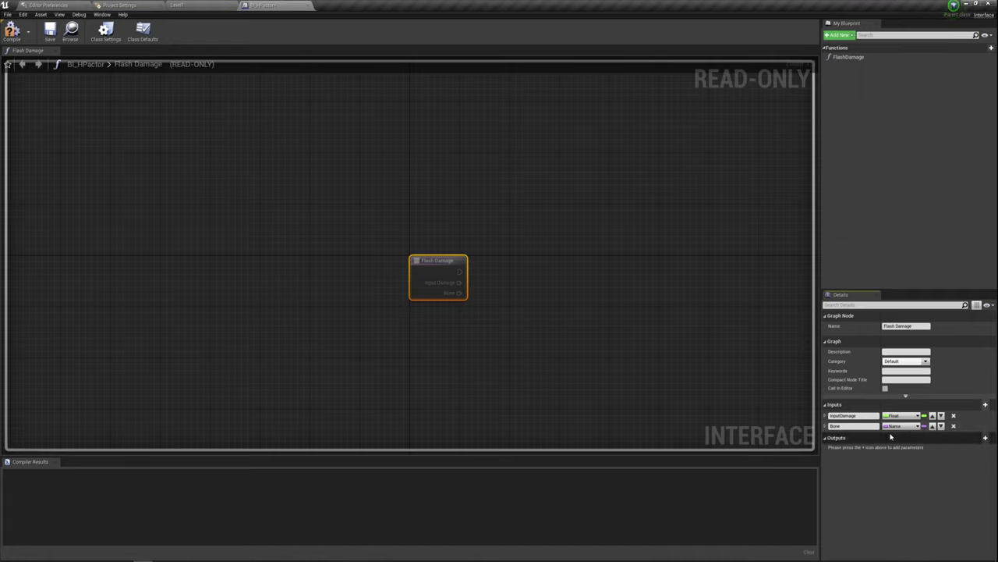
{"action": "left_click", "coordinate": [12, 31]}
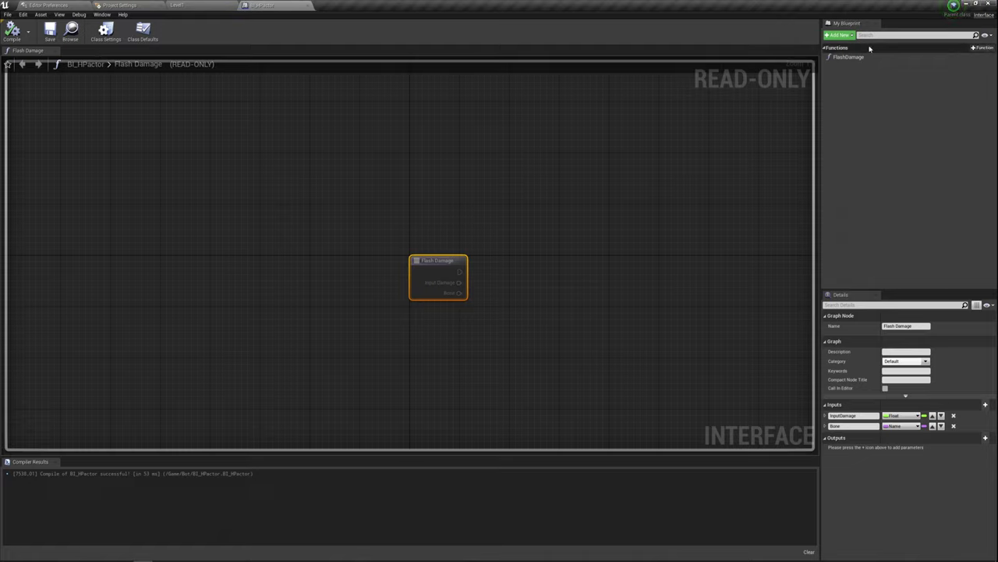
{"action": "left_click", "coordinate": [308, 6]}
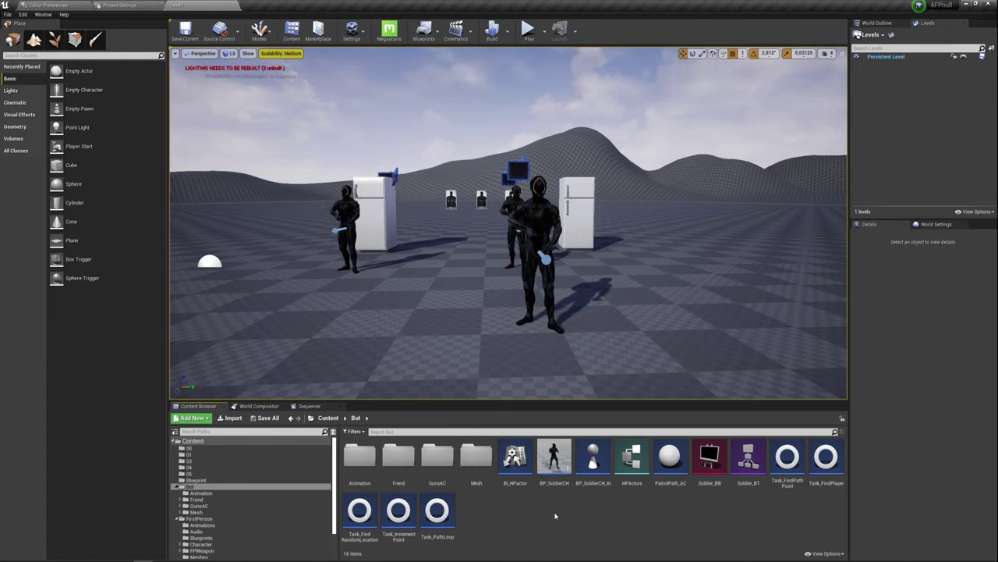
- Browse Content > FirstPerson > Blueprints and open the Projectile blueprint
{"action": "left_click", "coordinate": [329, 418]}
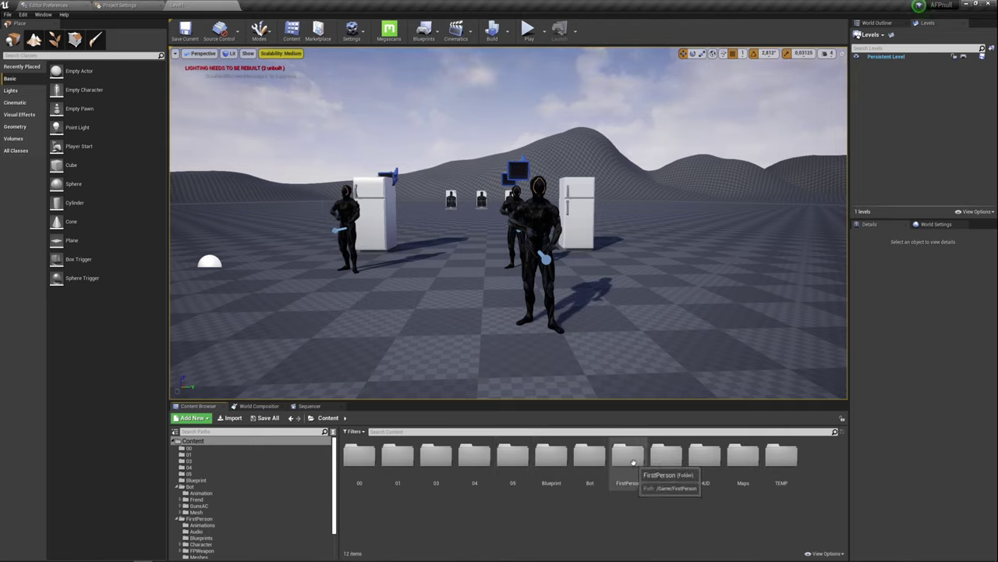
{"action": "double_click", "coordinate": [633, 462]}
{"action": "left_click", "coordinate": [450, 455]}
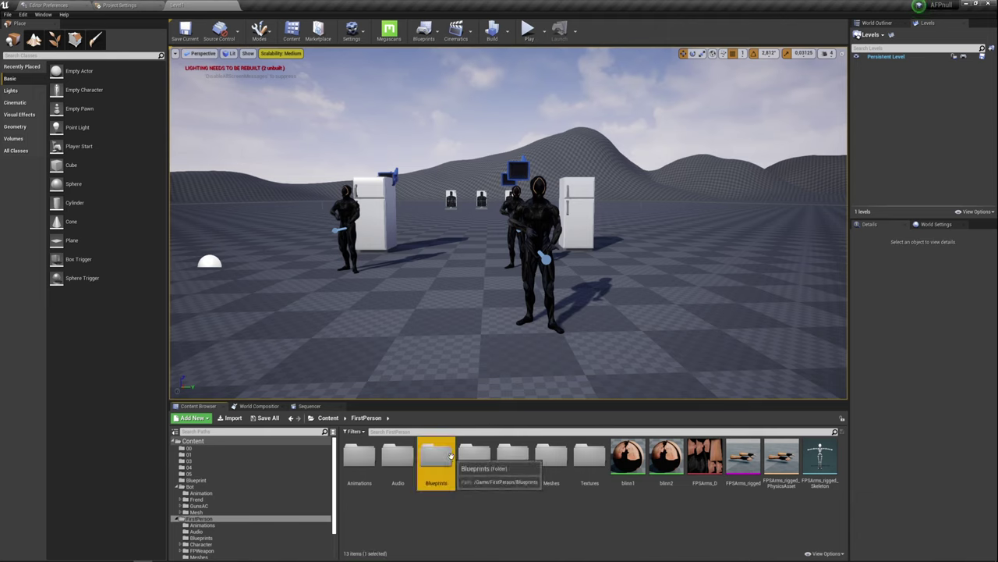
{"action": "double_click", "coordinate": [450, 455]}
{"action": "double_click", "coordinate": [513, 460]}
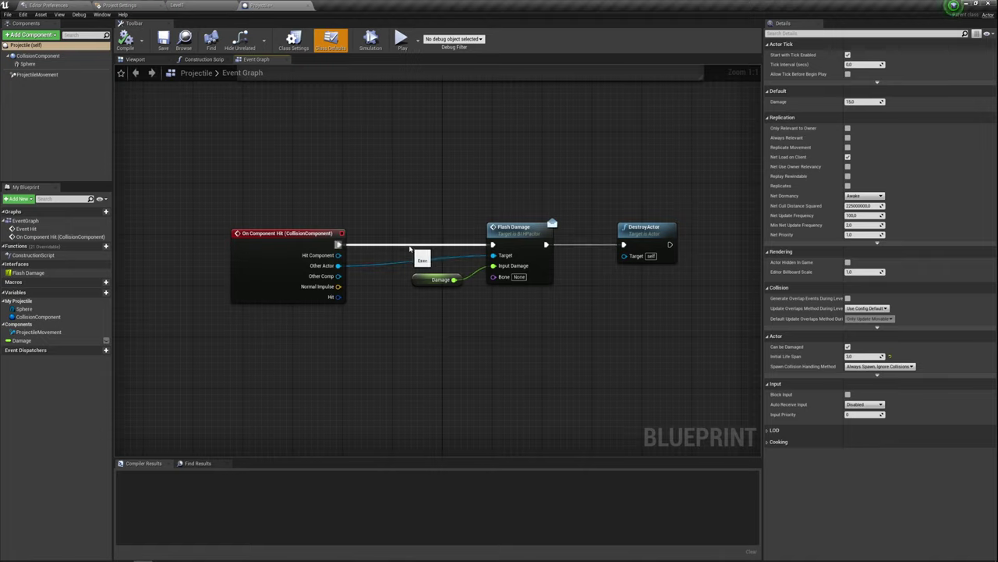
- Split the On Component Hit event's Hit output into its separate struct pins
{"action": "left_click_drag", "start_coordinate": [493, 282], "coordinate": [387, 345]}
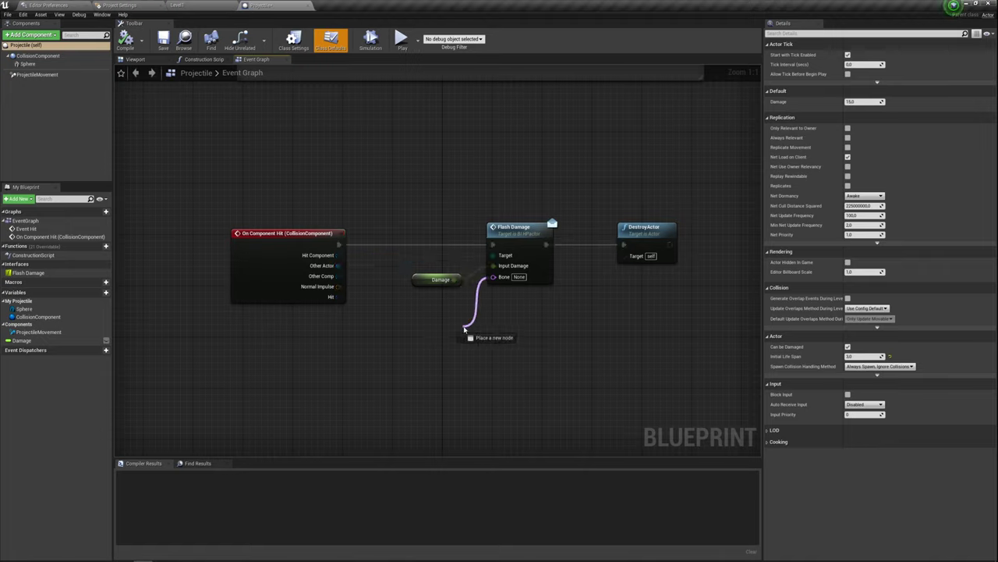
{"action": "left_click_drag", "start_coordinate": [387, 345], "coordinate": [386, 348]}
{"action": "left_click", "coordinate": [378, 344]}
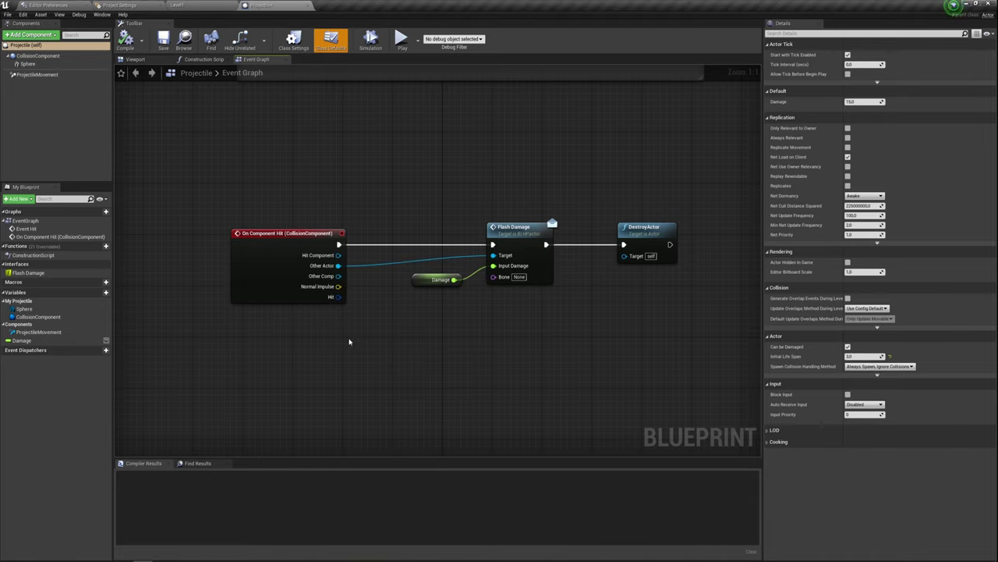
{"action": "right_click_drag", "start_coordinate": [363, 328], "coordinate": [319, 276]}
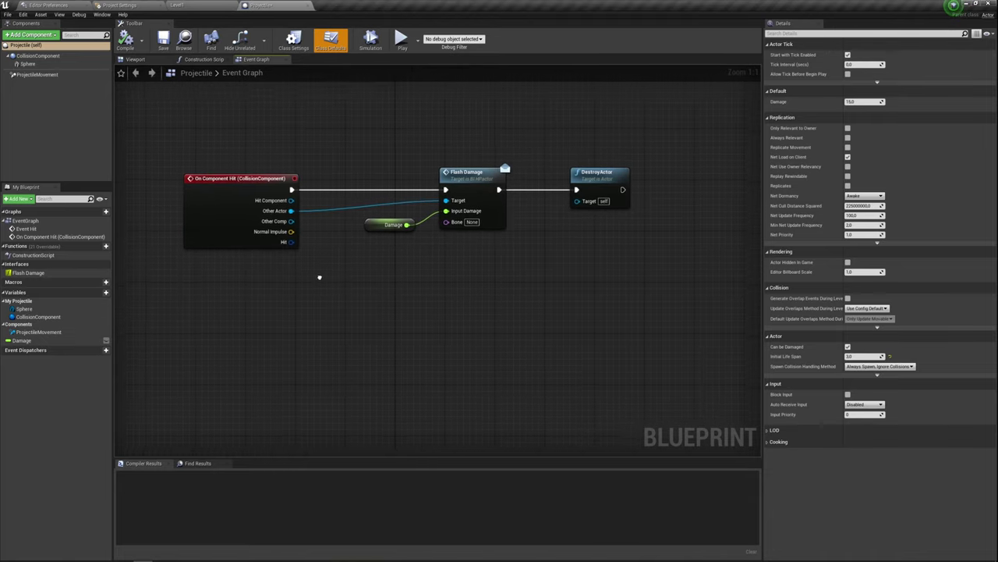
{"action": "right_click", "coordinate": [282, 247]}
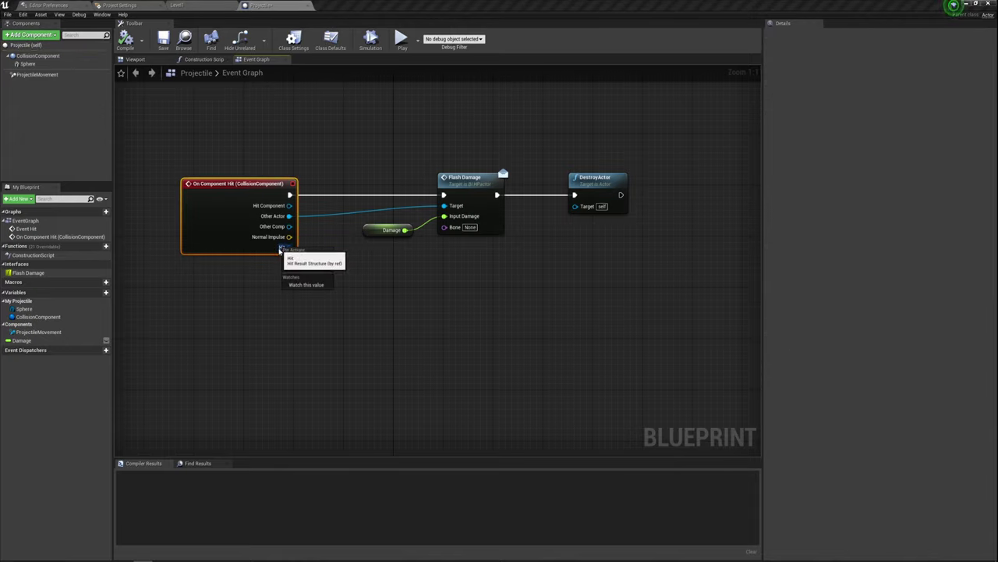
{"action": "left_click", "coordinate": [283, 249]}
{"action": "right_click", "coordinate": [286, 248]}
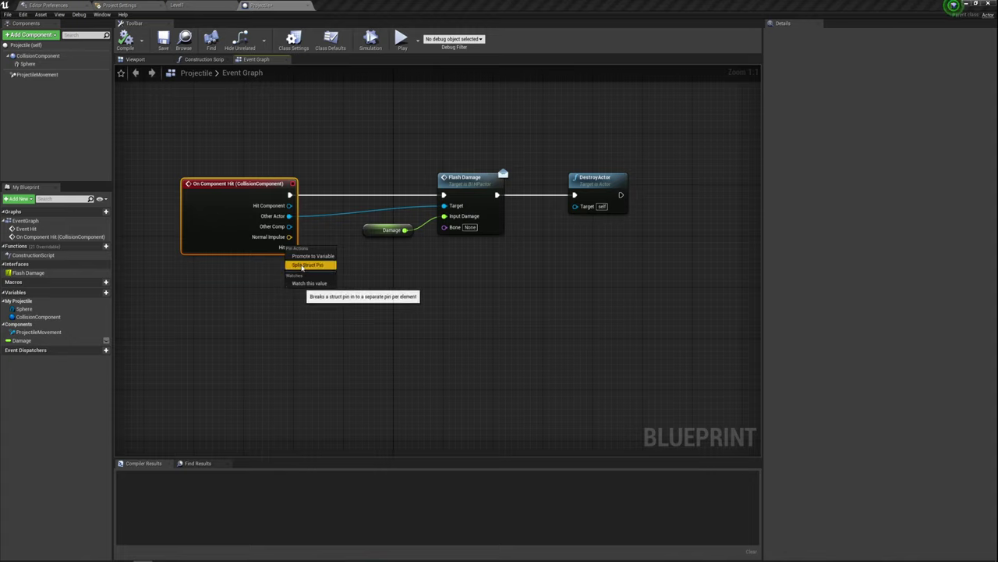
{"action": "left_click", "coordinate": [302, 265]}
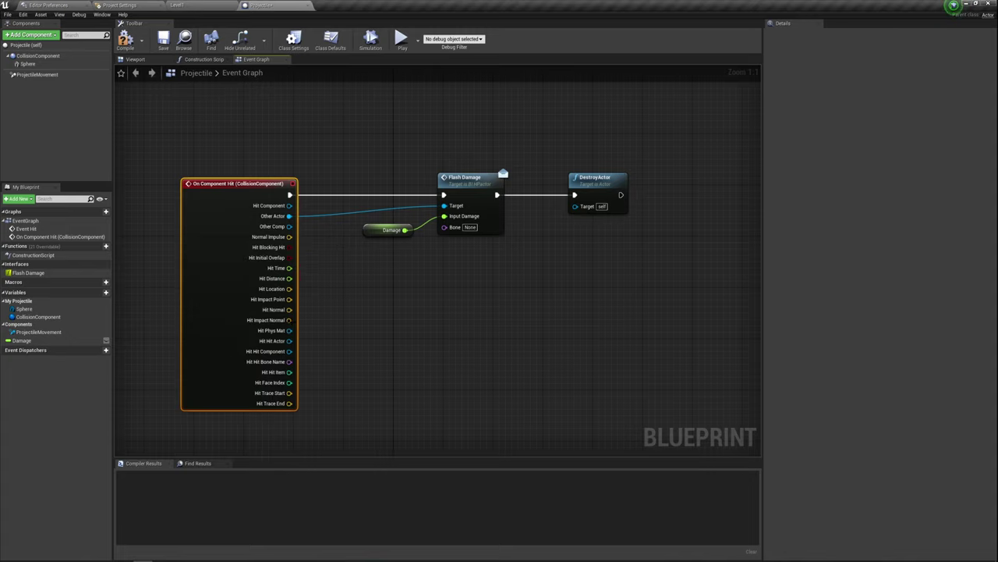
- Wire Hit Bone Name into Flash Damage's Bone input, tidy the nodes, and compile with F7
{"action": "left_click_drag", "start_coordinate": [289, 361], "coordinate": [445, 227]}
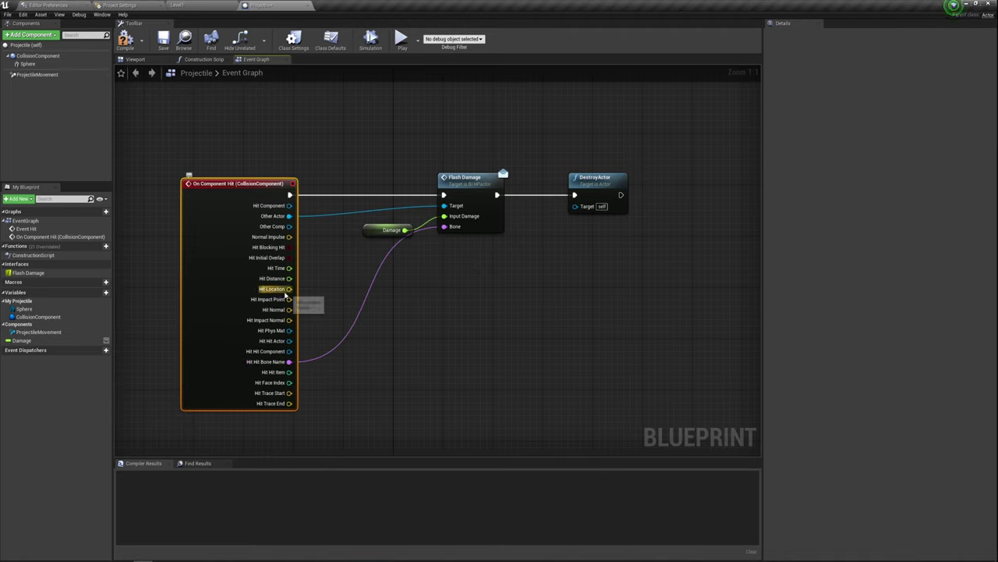
{"action": "right_click_drag", "start_coordinate": [398, 328], "coordinate": [395, 332]}
{"action": "mouse_move", "coordinate": [243, 189]}
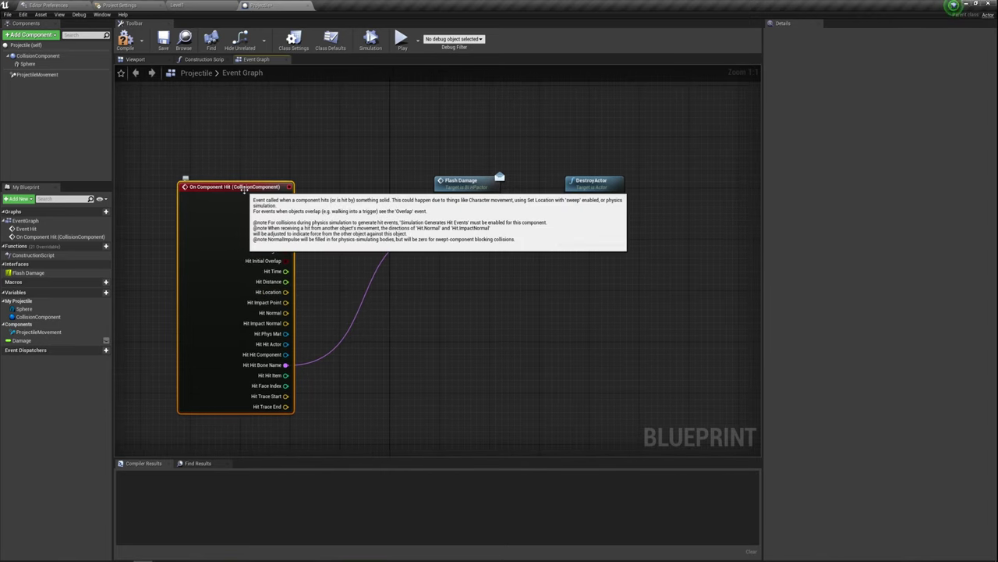
{"action": "left_click_drag", "start_coordinate": [243, 189], "coordinate": [256, 131]}
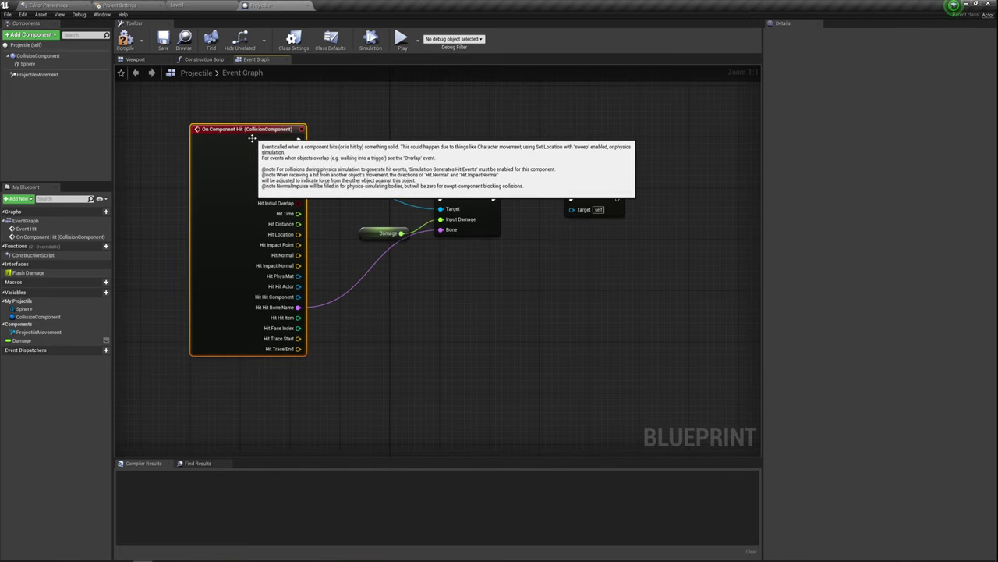
{"action": "left_click_drag", "start_coordinate": [367, 228], "coordinate": [359, 214]}
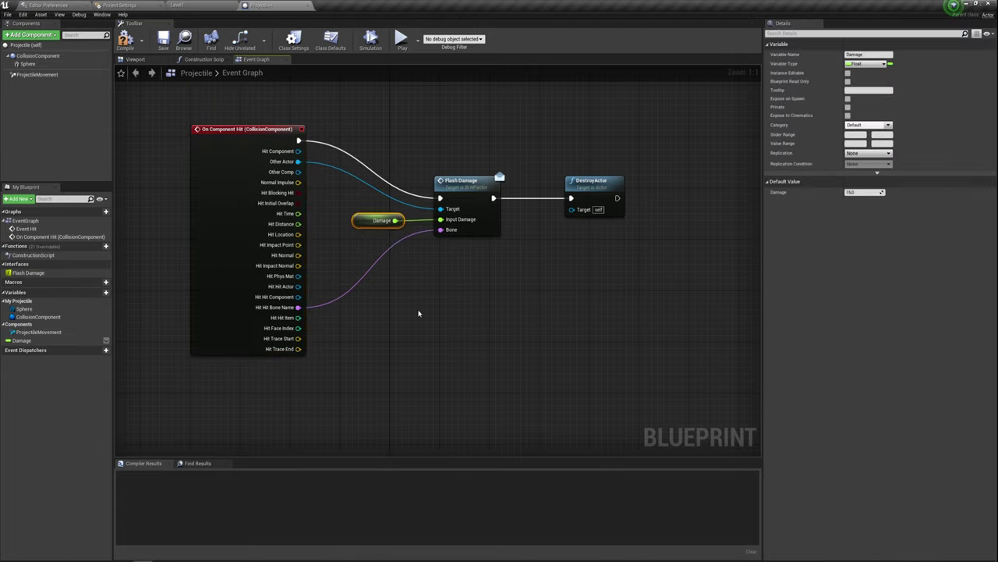
{"action": "left_click", "coordinate": [419, 313]}
{"action": "key", "text": "F7"}
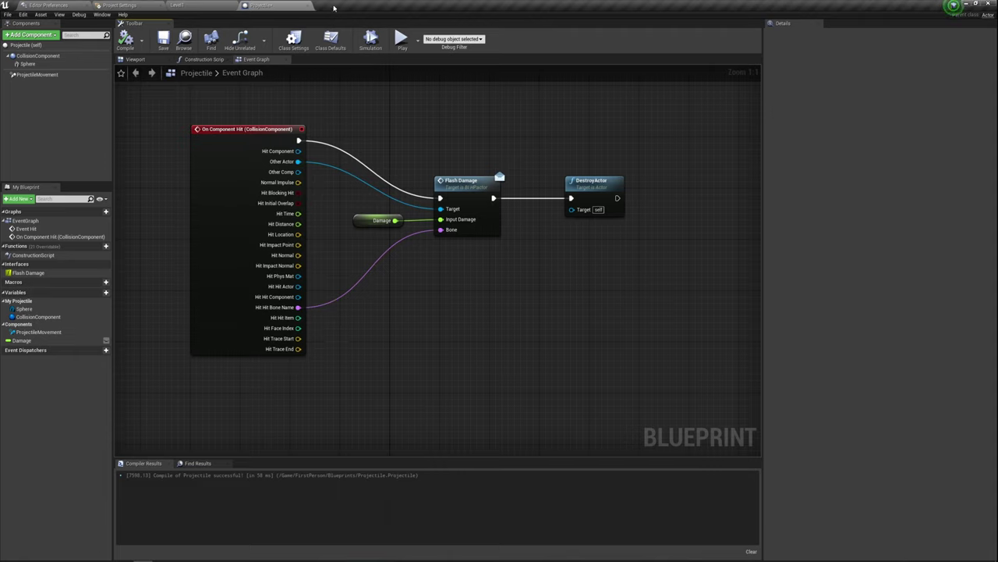
- Open the BP_SoldierCH blueprint from the Content > Bot folder
{"action": "left_click", "coordinate": [205, 5]}
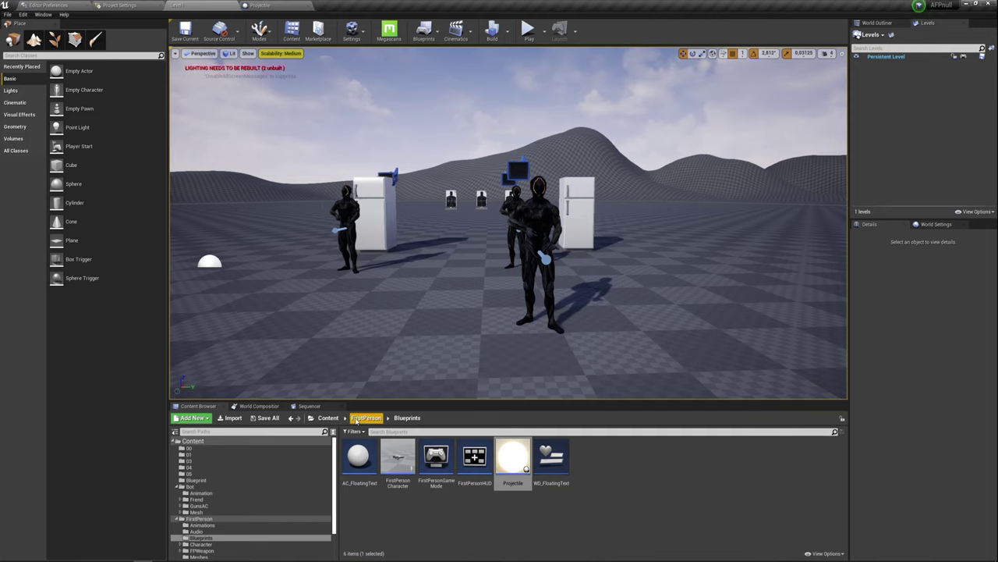
{"action": "left_click", "coordinate": [356, 419]}
{"action": "left_click", "coordinate": [327, 418]}
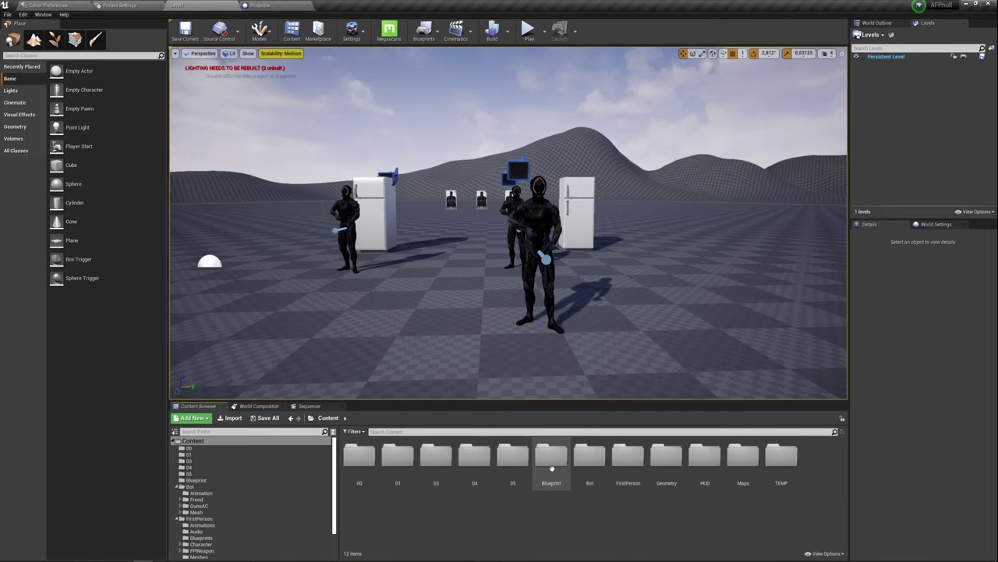
{"action": "double_click", "coordinate": [588, 465]}
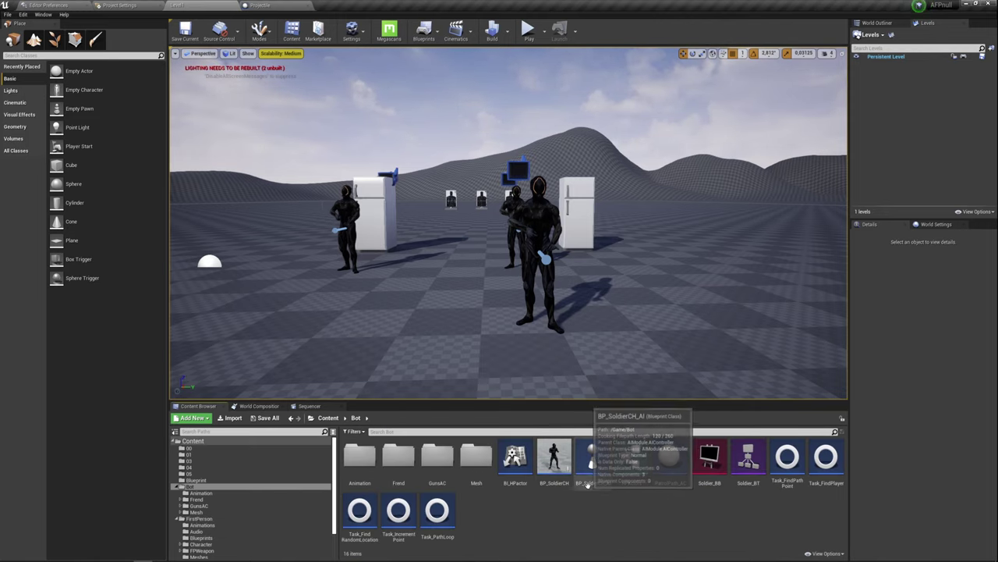
{"action": "double_click", "coordinate": [554, 458]}
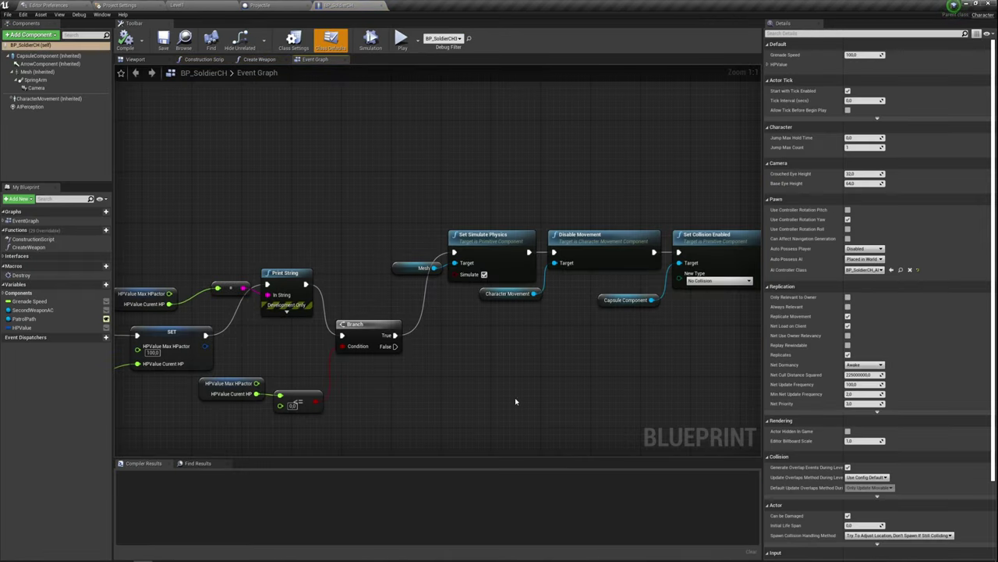
- Delete the extra rightmost DestroyActor node at the end of the death chain
{"action": "right_click_drag", "start_coordinate": [514, 401], "coordinate": [684, 301]}
{"action": "scroll", "coordinate": [475, 357], "scroll_direction": "down", "scroll_amount": 2}
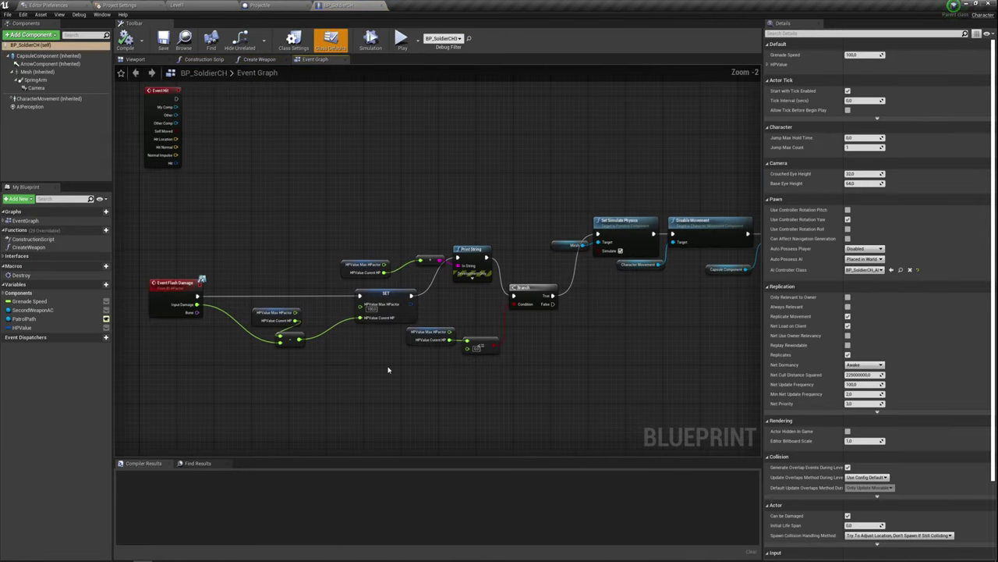
{"action": "mouse_move", "coordinate": [390, 367]}
{"action": "right_mouse_down"}
{"action": "mouse_move", "coordinate": [424, 323]}
{"action": "mouse_move", "coordinate": [398, 345]}
{"action": "right_mouse_up"}
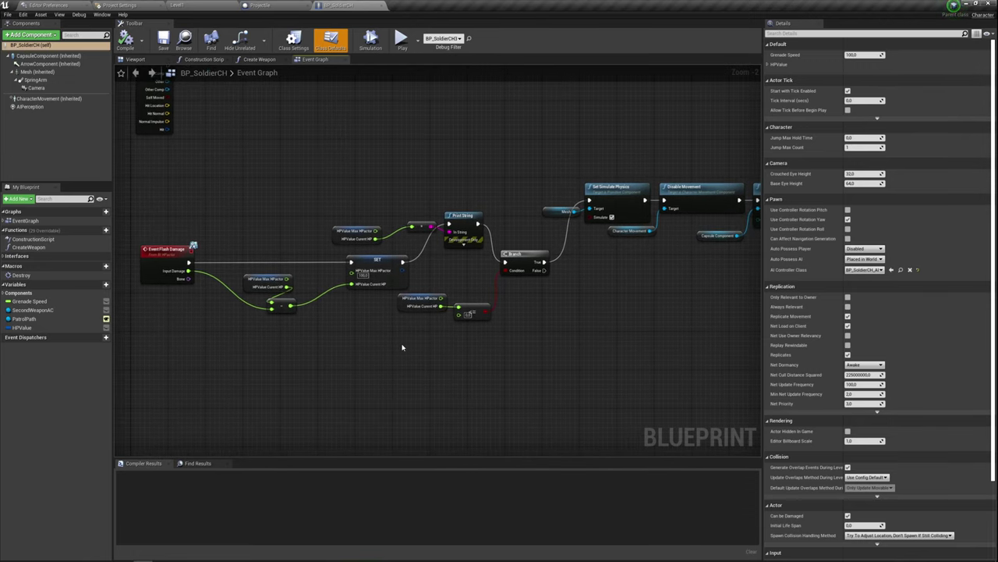
{"action": "right_click_drag", "start_coordinate": [367, 349], "coordinate": [385, 345]}
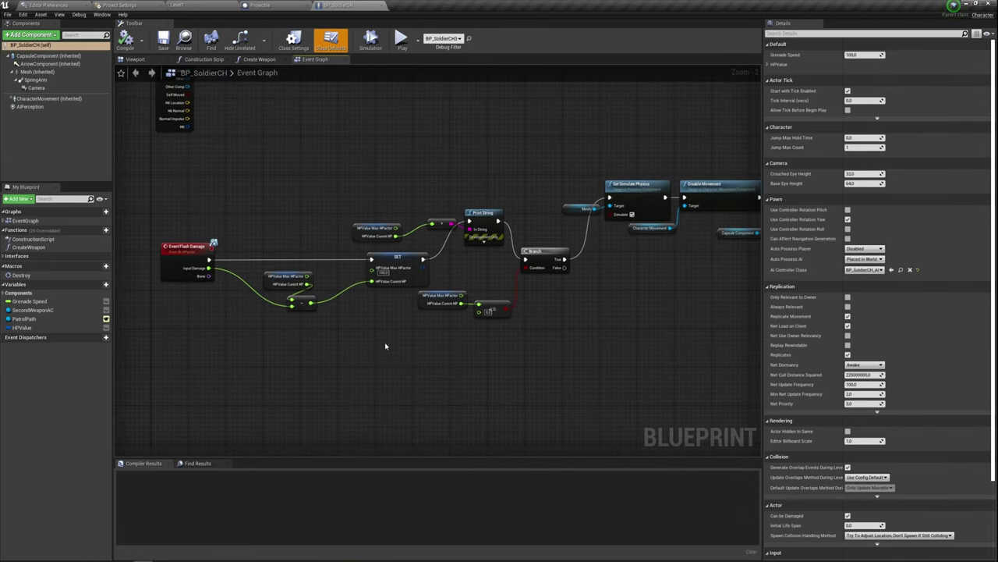
{"action": "left_click_drag", "start_coordinate": [302, 332], "coordinate": [548, 185]}
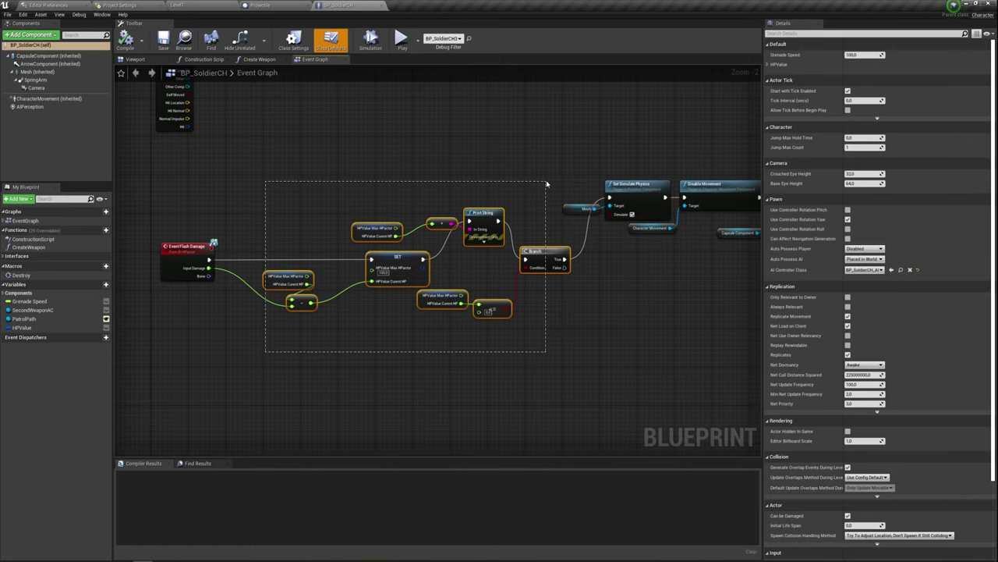
{"action": "left_click", "coordinate": [385, 359]}
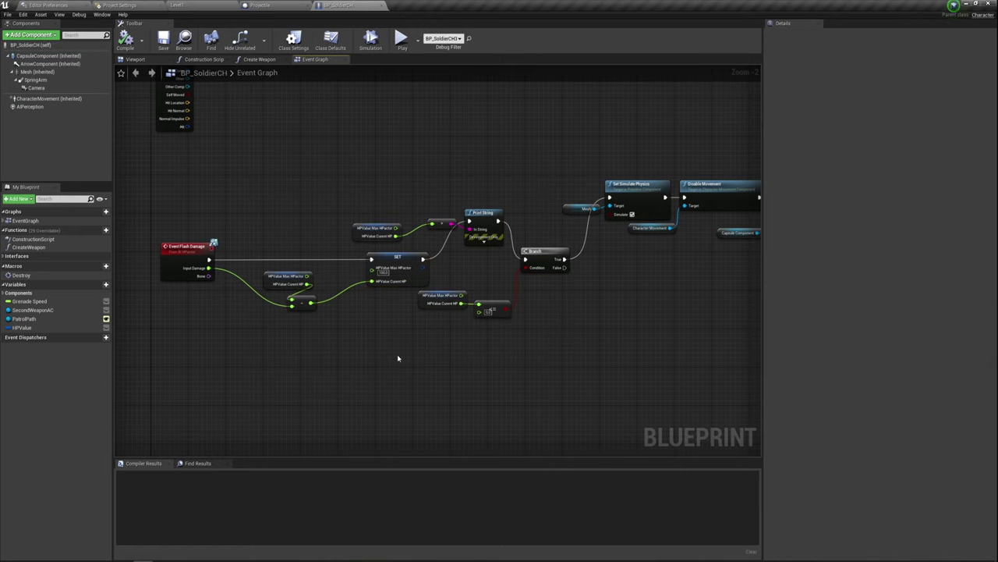
{"action": "mouse_move", "coordinate": [398, 357]}
{"action": "right_mouse_down"}
{"action": "mouse_move", "coordinate": [413, 377]}
{"action": "mouse_move", "coordinate": [309, 349]}
{"action": "right_mouse_up"}
{"action": "right_click_drag", "start_coordinate": [490, 318], "coordinate": [346, 299]}
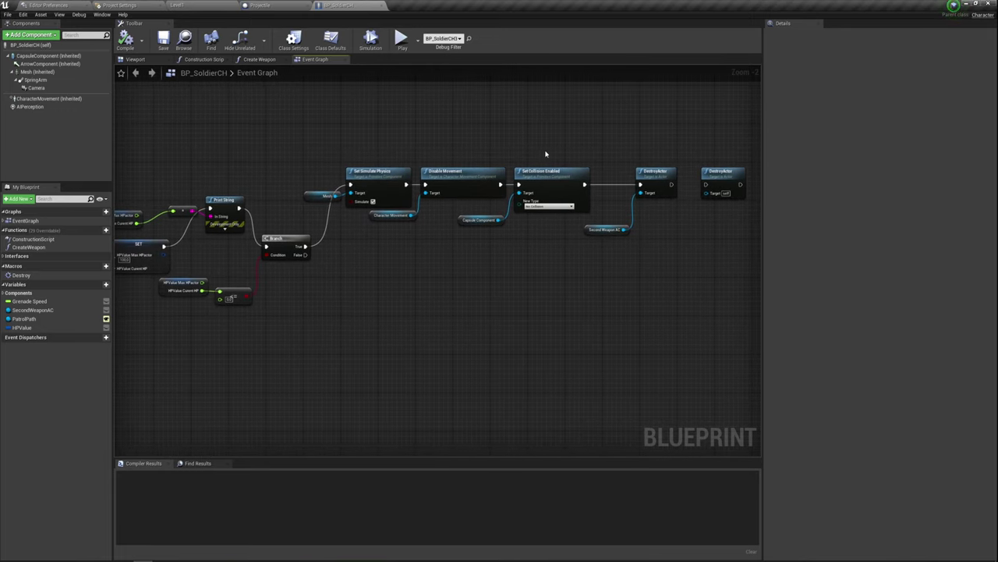
{"action": "right_click_drag", "start_coordinate": [360, 275], "coordinate": [312, 234]}
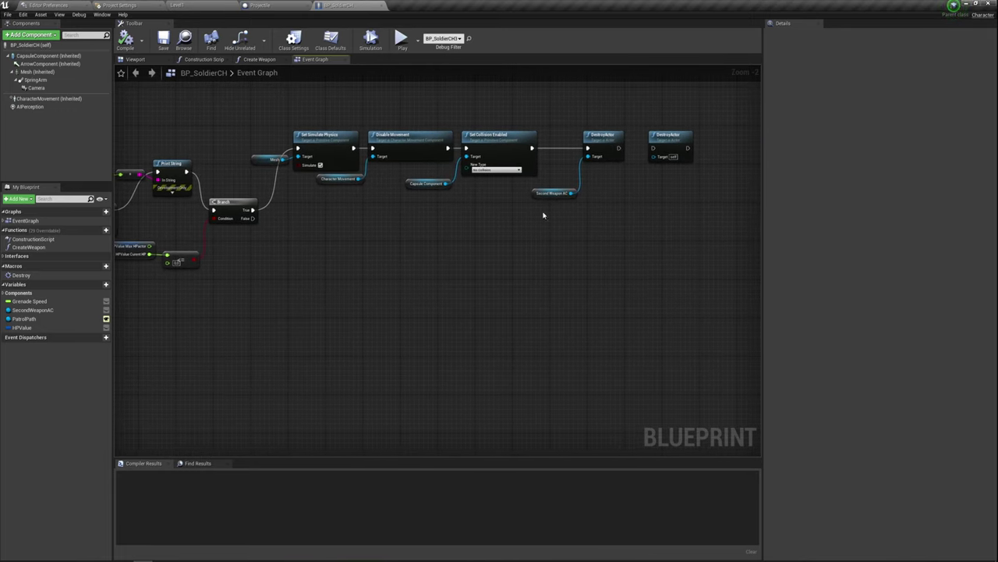
{"action": "left_click_drag", "start_coordinate": [669, 105], "coordinate": [692, 222]}
{"action": "key", "text": "Delete"}
{"action": "mouse_move", "coordinate": [172, 312]}
{"action": "right_mouse_down"}
{"action": "mouse_move", "coordinate": [257, 334]}
{"action": "mouse_move", "coordinate": [346, 301]}
{"action": "mouse_move", "coordinate": [430, 329]}
{"action": "mouse_move", "coordinate": [509, 329]}
{"action": "right_mouse_up"}
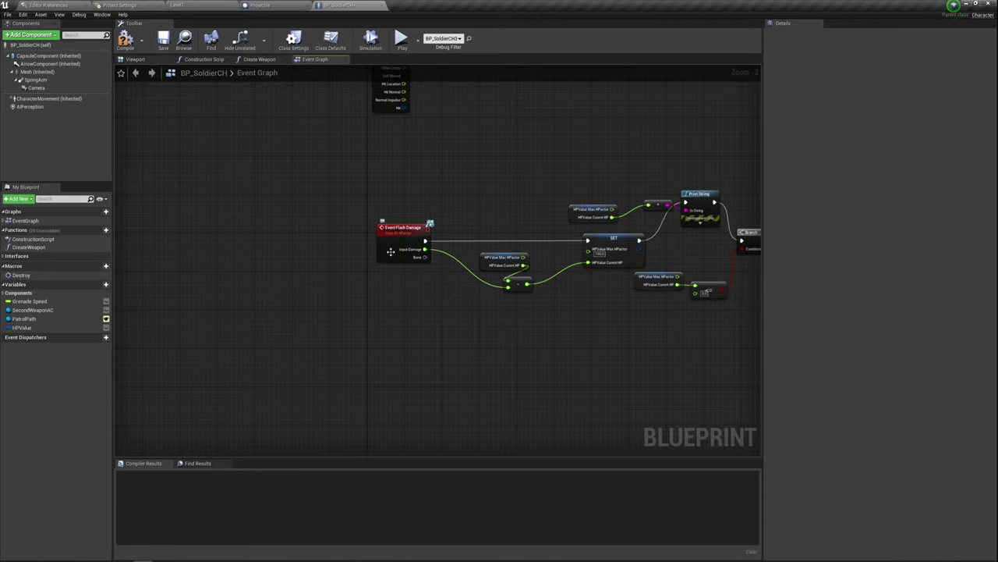
- Create a new function named LimbDamage in BP_SoldierCH
{"action": "left_click", "coordinate": [105, 230]}
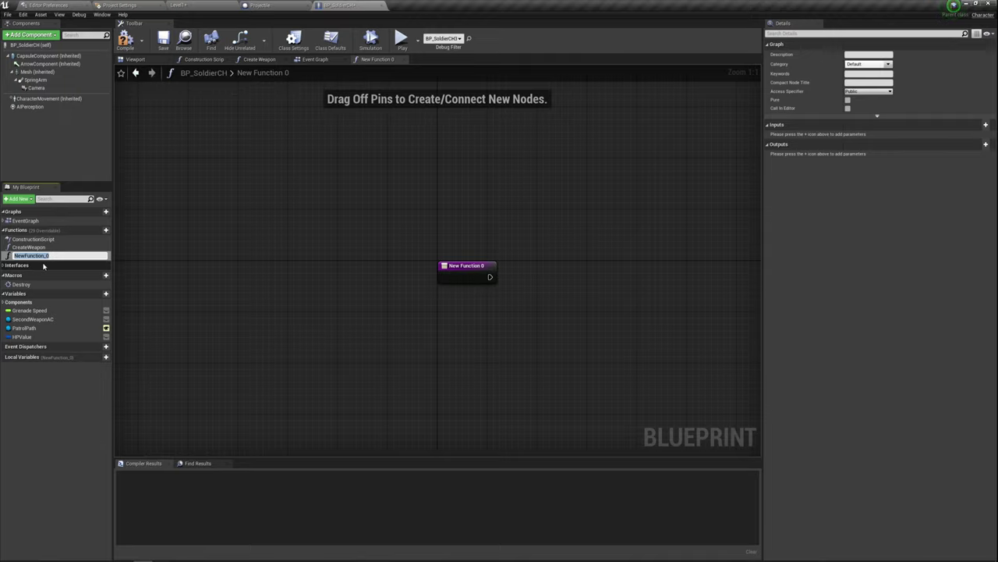
{"action": "type", "text": "Li"}
{"action": "type", "text": "mbDamage"}
{"action": "key", "text": "Return"}
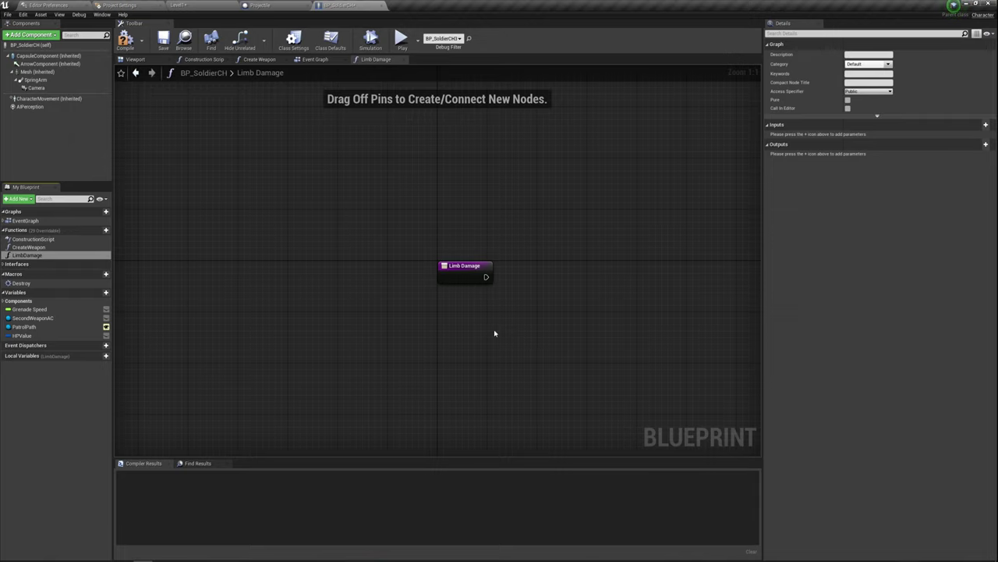
{"action": "right_click_drag", "start_coordinate": [494, 331], "coordinate": [254, 302]}
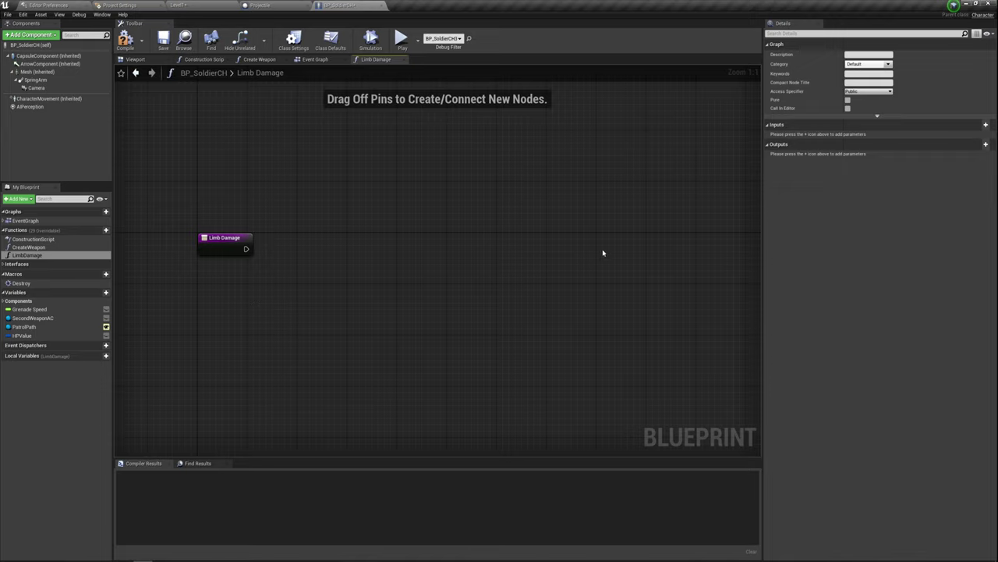
- Add LimbDamage inputs Damage (Float) and Bone (Name)
{"action": "left_click", "coordinate": [986, 124]}
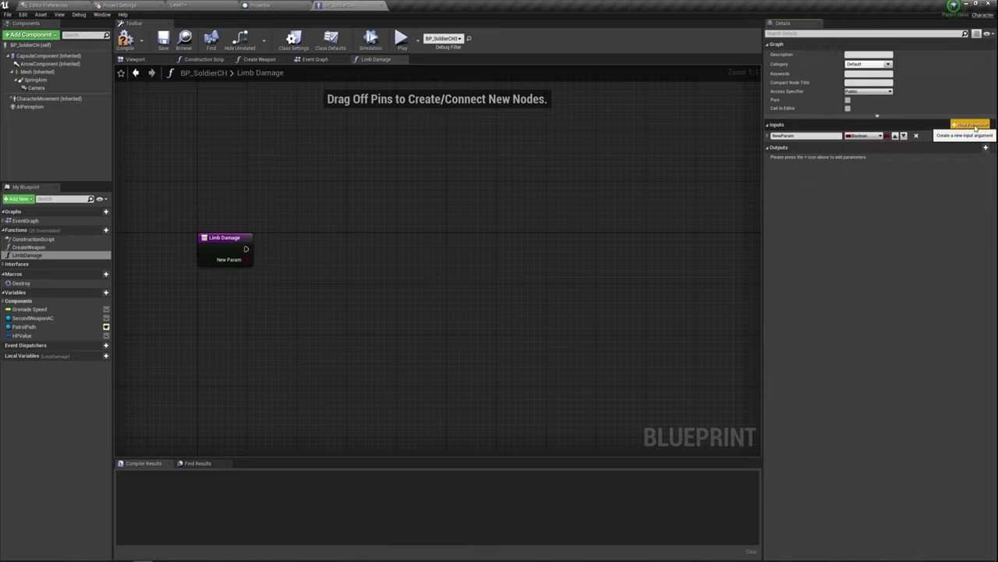
{"action": "left_click", "coordinate": [985, 124]}
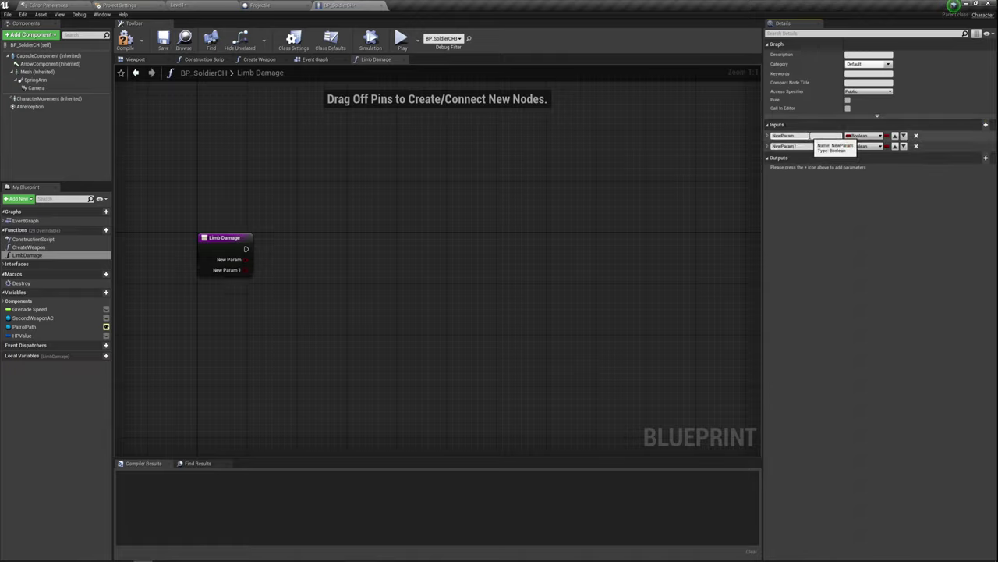
{"action": "left_click", "coordinate": [808, 136]}
{"action": "type", "text": "Damage"}
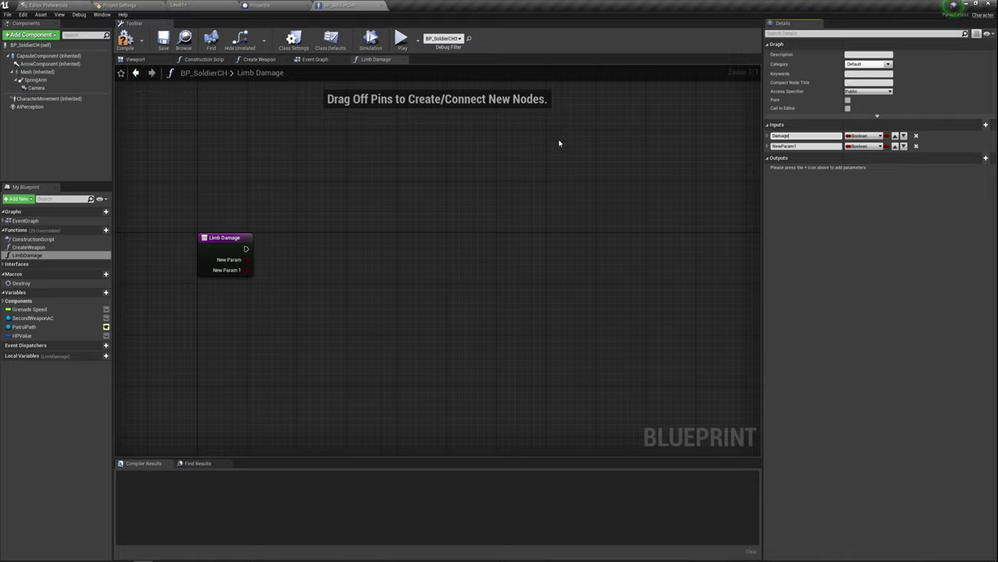
{"action": "key", "text": "Return"}
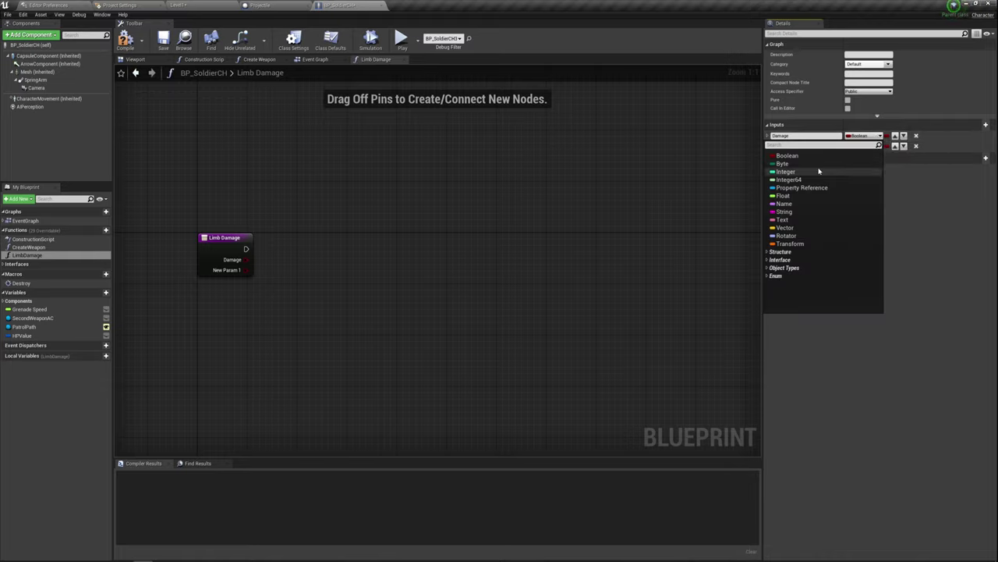
{"action": "left_click", "coordinate": [783, 195]}
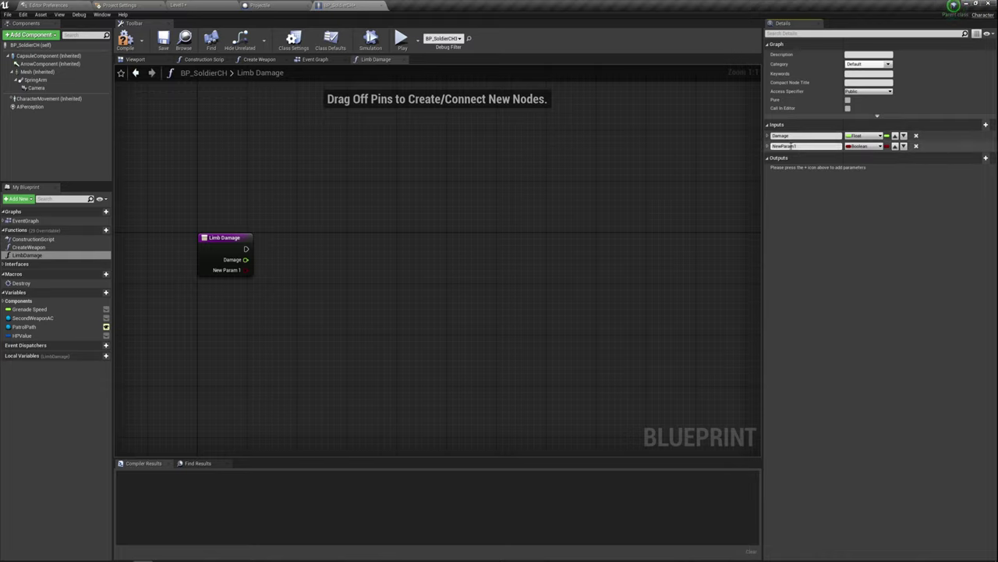
{"action": "left_click", "coordinate": [804, 146]}
{"action": "type", "text": "Bone"}
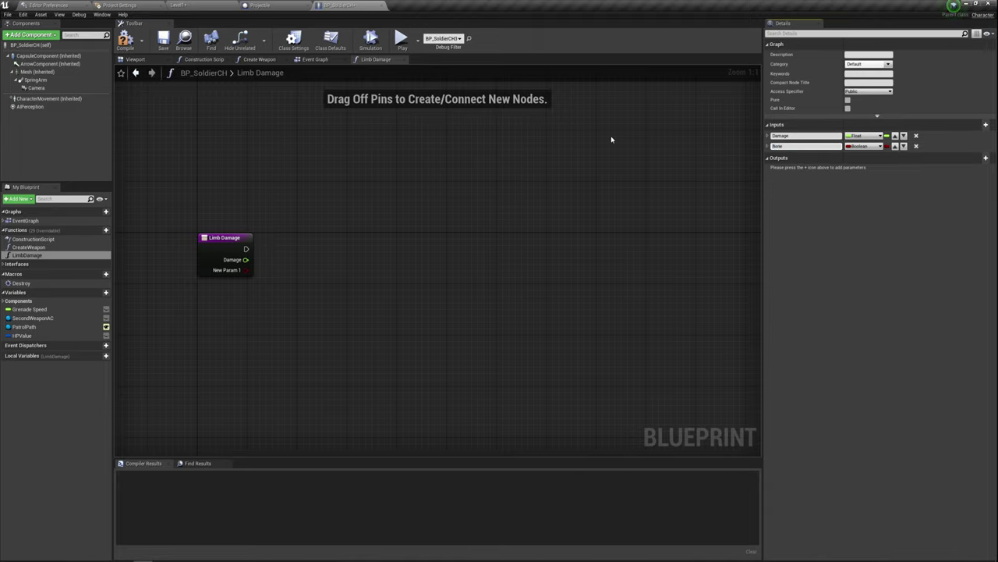
{"action": "left_click", "coordinate": [862, 146]}
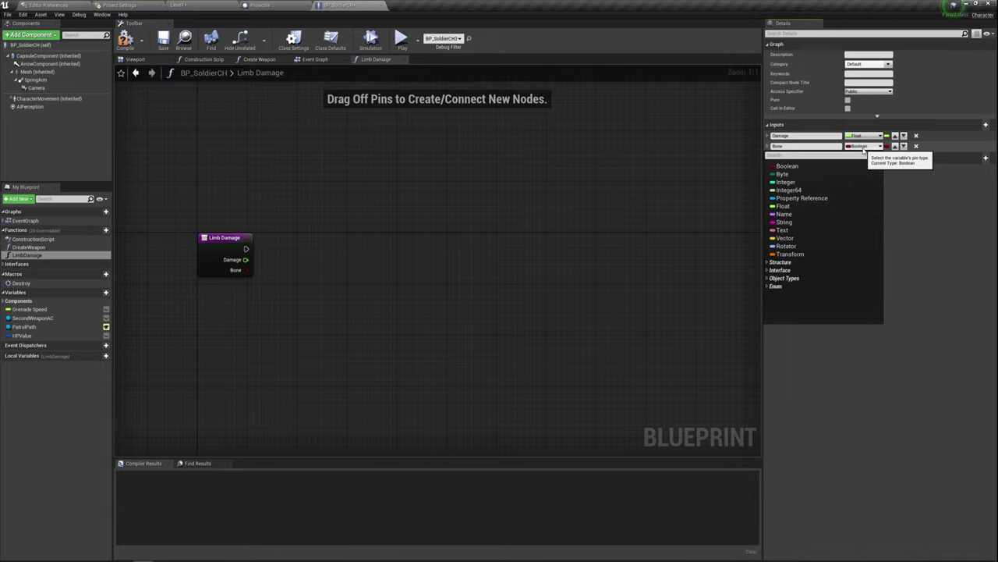
{"action": "left_click", "coordinate": [785, 216]}
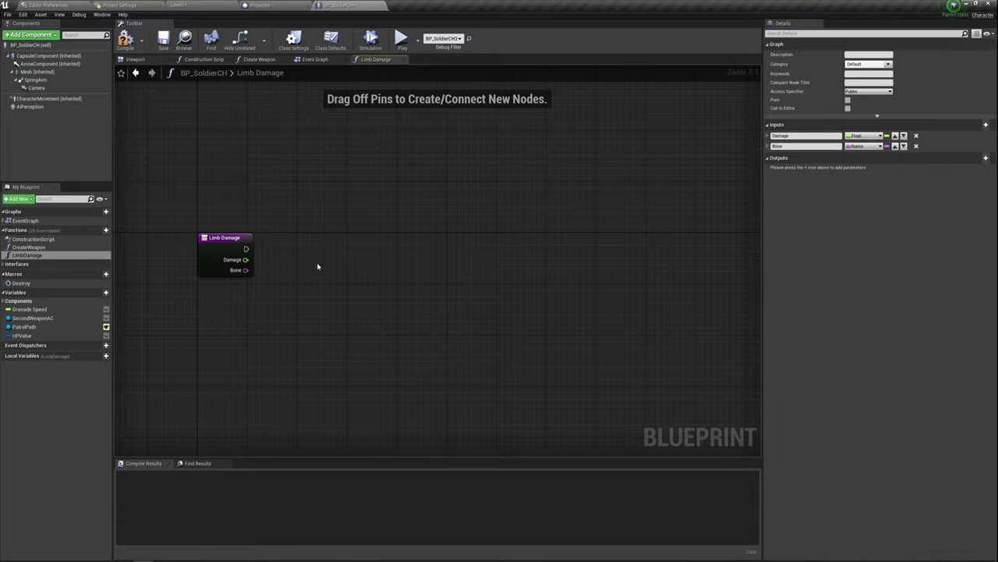
{"action": "left_click_drag", "start_coordinate": [246, 259], "coordinate": [277, 251]}
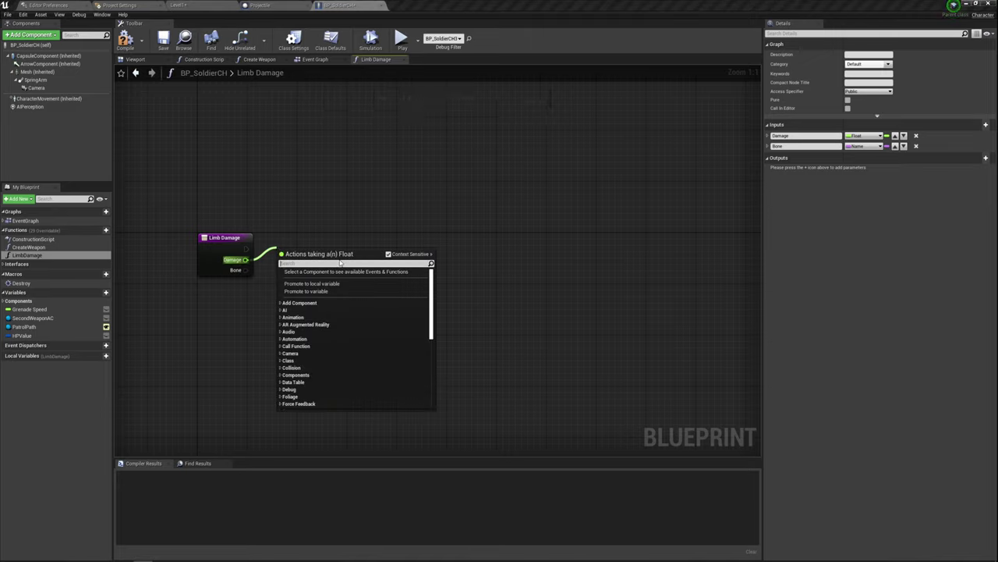
- Promote the Damage input to a local variable and rename it Loc_damage
{"action": "left_click", "coordinate": [303, 284]}
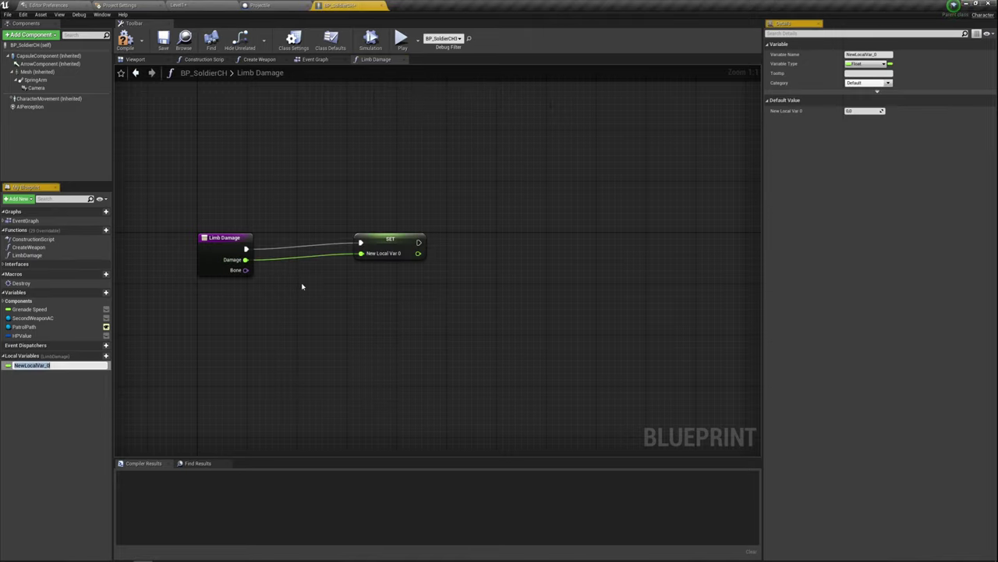
{"action": "left_click_drag", "start_coordinate": [375, 250], "coordinate": [277, 250]}
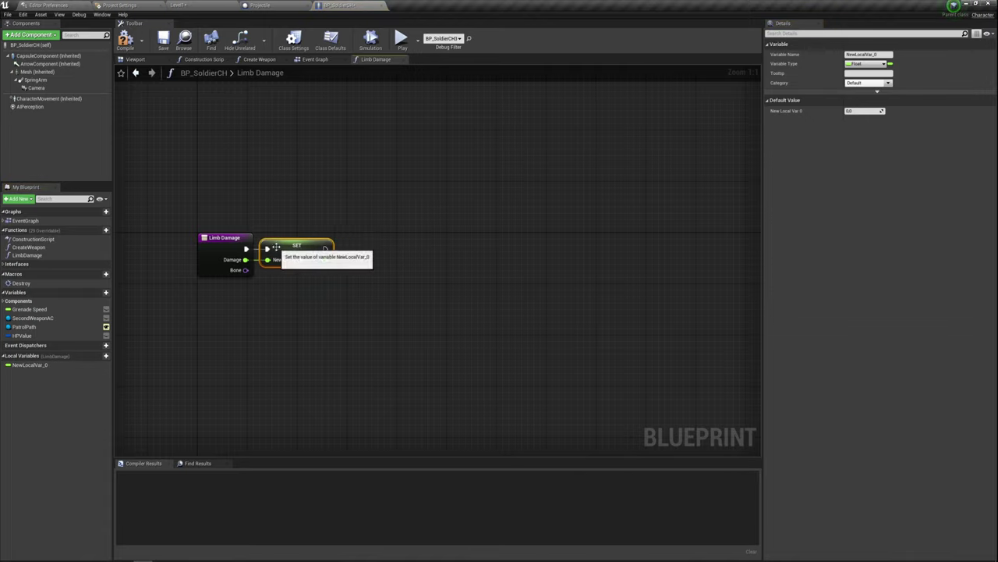
{"action": "left_click_drag", "start_coordinate": [300, 283], "coordinate": [206, 232]}
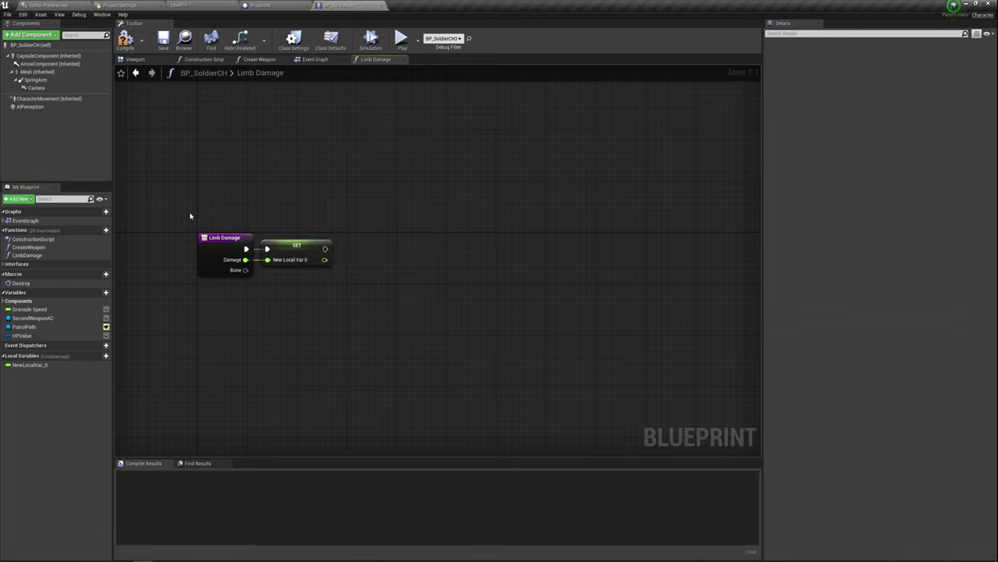
{"action": "left_click_drag", "start_coordinate": [190, 185], "coordinate": [242, 297]}
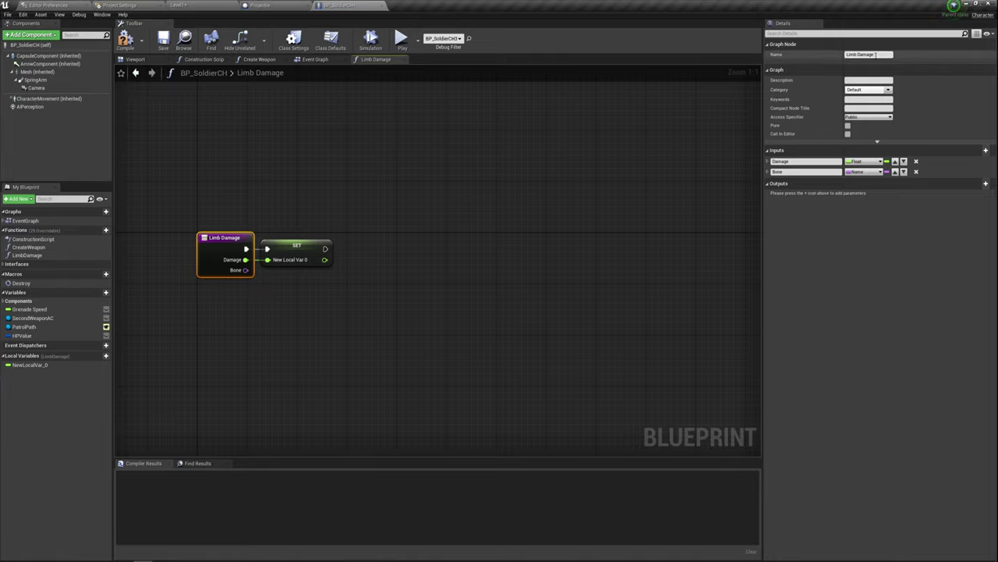
{"action": "left_click", "coordinate": [302, 248]}
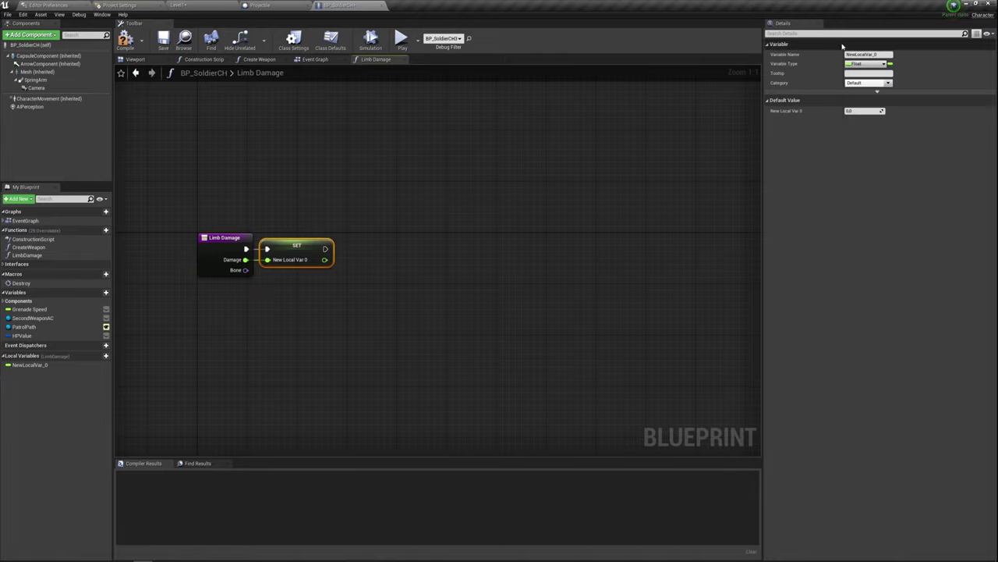
{"action": "left_click", "coordinate": [869, 53]}
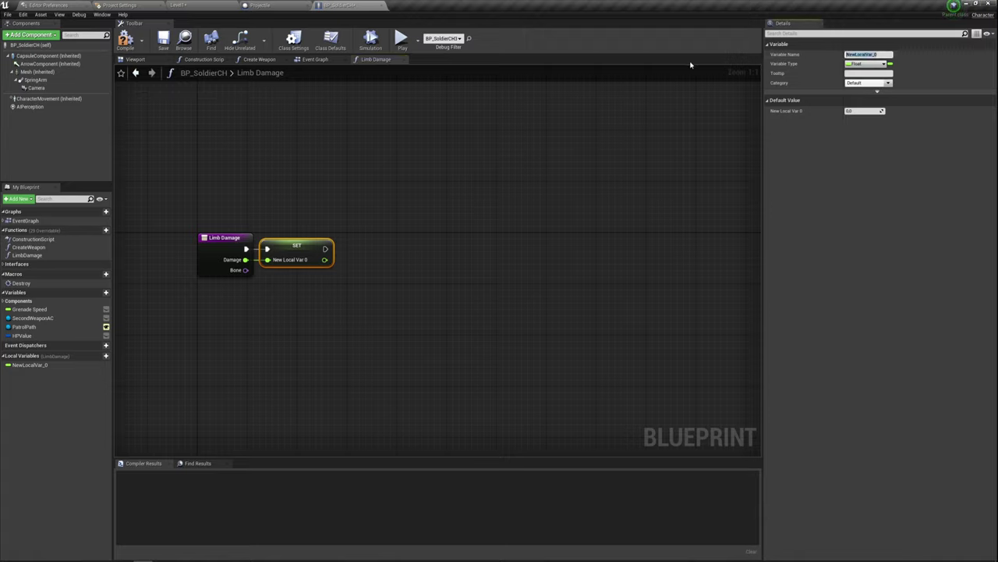
{"action": "type", "text": "Li"}
{"action": "key", "text": "Return"}
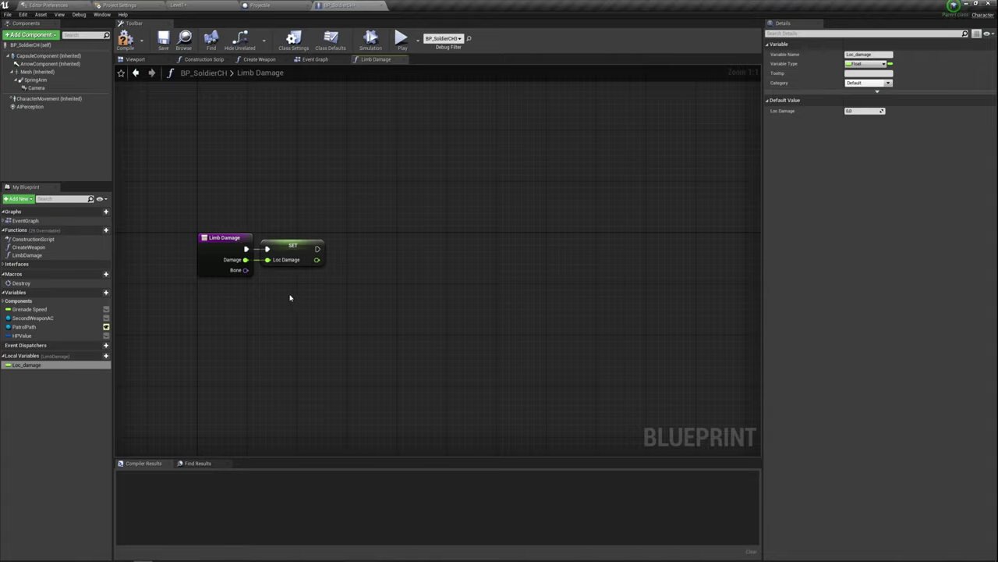
- Add a Branch node after the SET node and connect its execution
{"action": "left_click", "coordinate": [378, 269]}
{"action": "left_click_drag", "start_coordinate": [390, 262], "coordinate": [379, 245]}
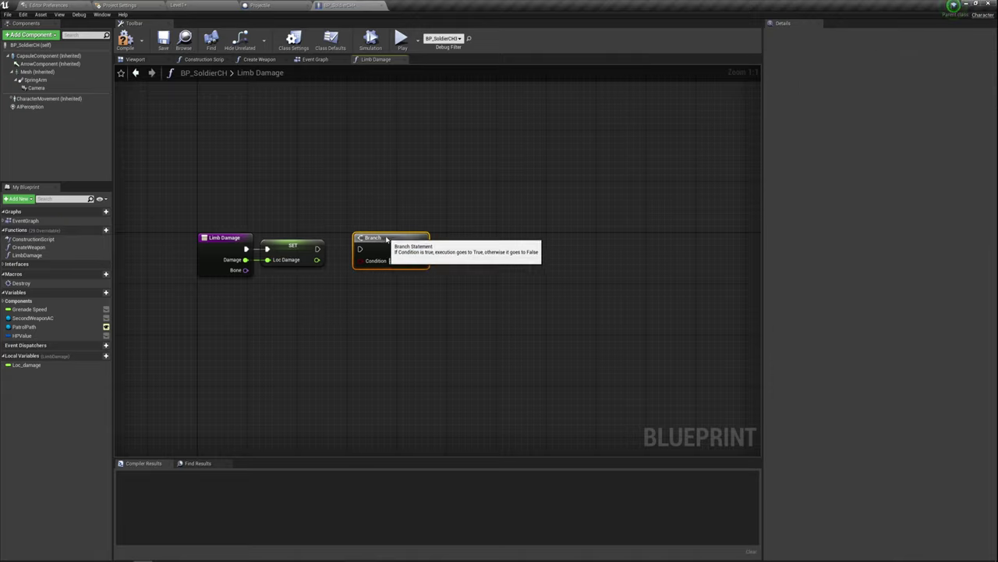
{"action": "left_click_drag", "start_coordinate": [318, 248], "coordinate": [359, 249]}
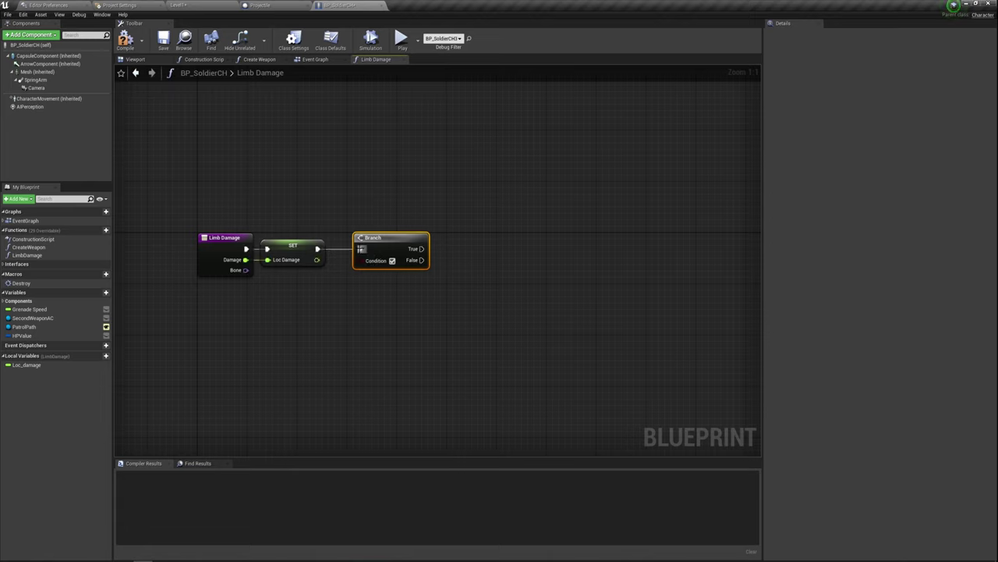
{"action": "right_click_drag", "start_coordinate": [375, 291], "coordinate": [404, 273]}
- Compare Bone with an Equal (Name) node and wire the result into the Branch Condition
{"action": "left_click", "coordinate": [255, 224]}
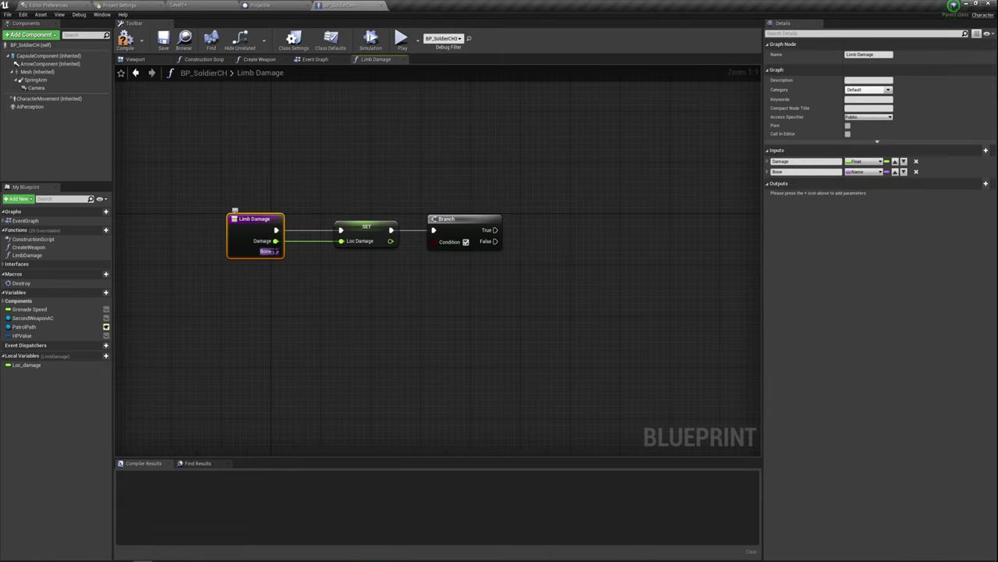
{"action": "left_click_drag", "start_coordinate": [277, 253], "coordinate": [313, 280]}
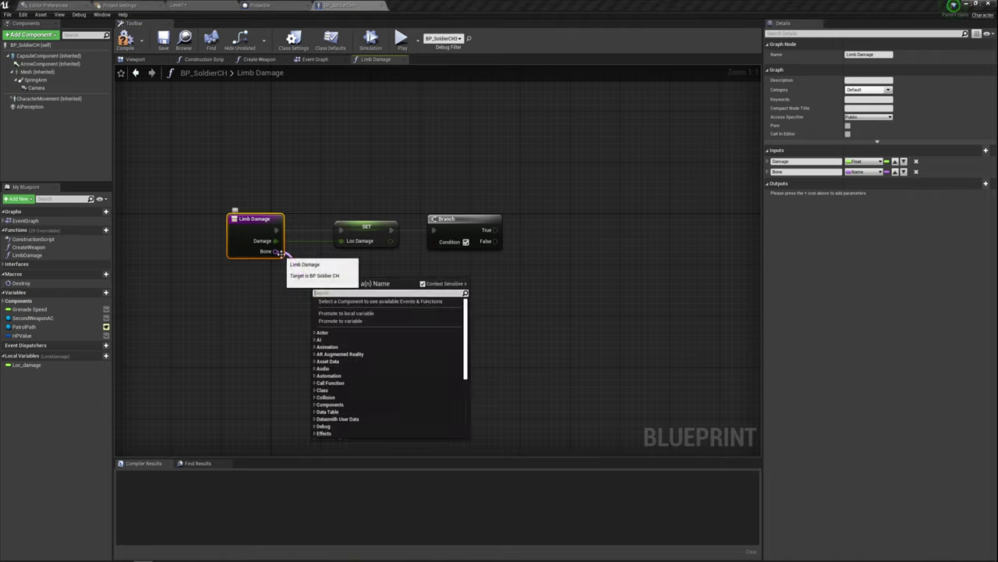
{"action": "type", "text": "=="}
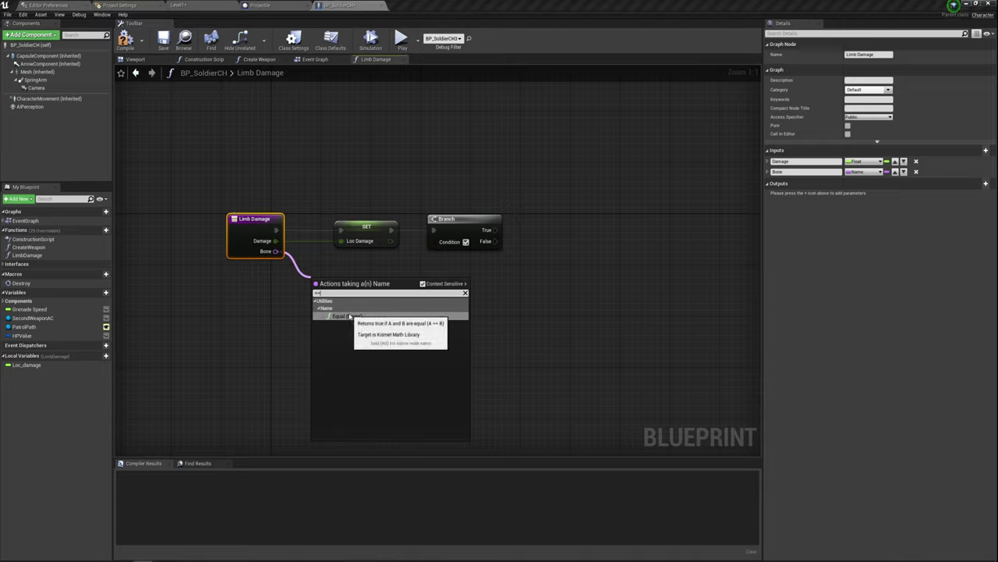
{"action": "left_click", "coordinate": [349, 316]}
{"action": "left_click_drag", "start_coordinate": [341, 289], "coordinate": [377, 284]}
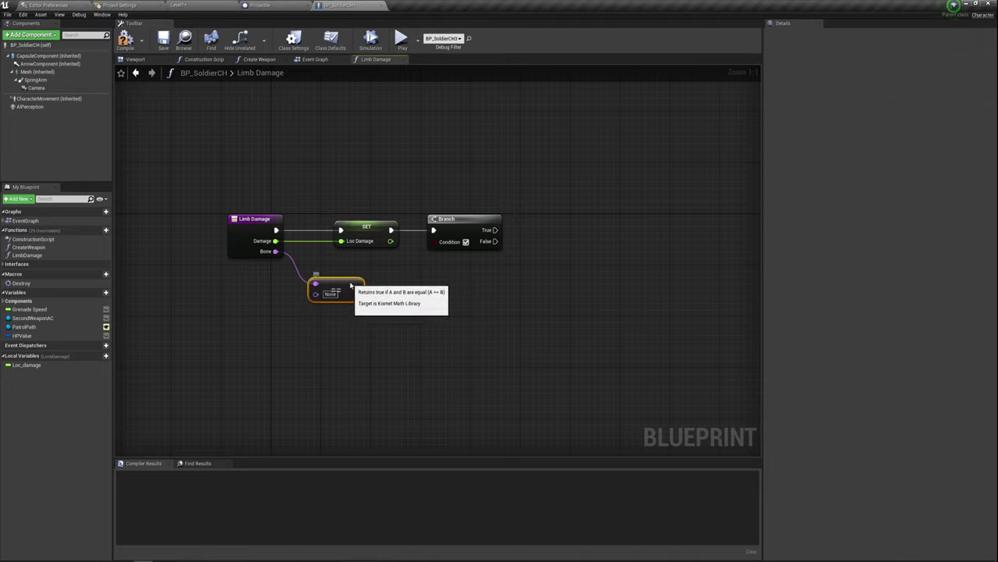
{"action": "left_click", "coordinate": [369, 287]}
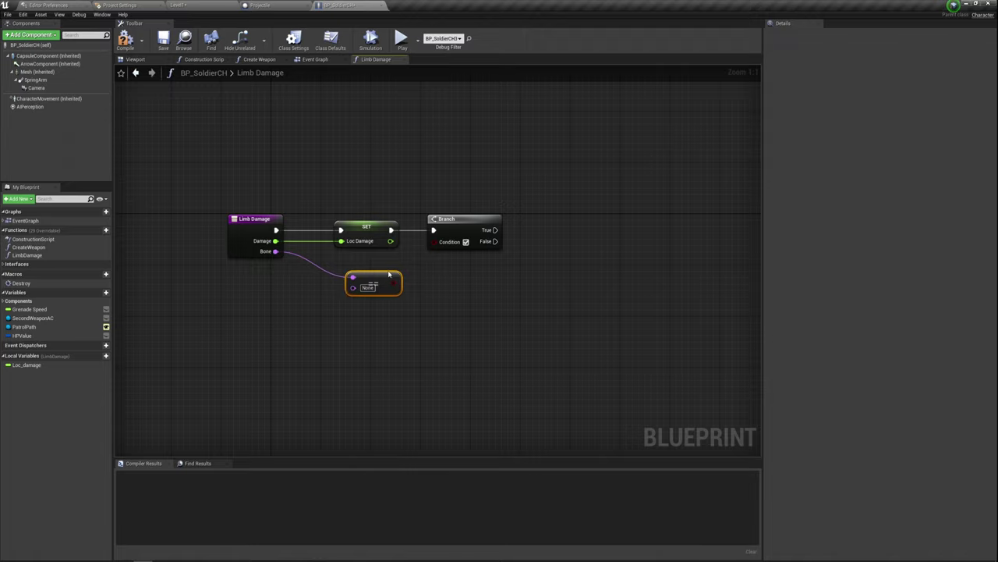
{"action": "left_click_drag", "start_coordinate": [398, 284], "coordinate": [436, 243]}
{"action": "right_click_drag", "start_coordinate": [438, 317], "coordinate": [502, 314]}
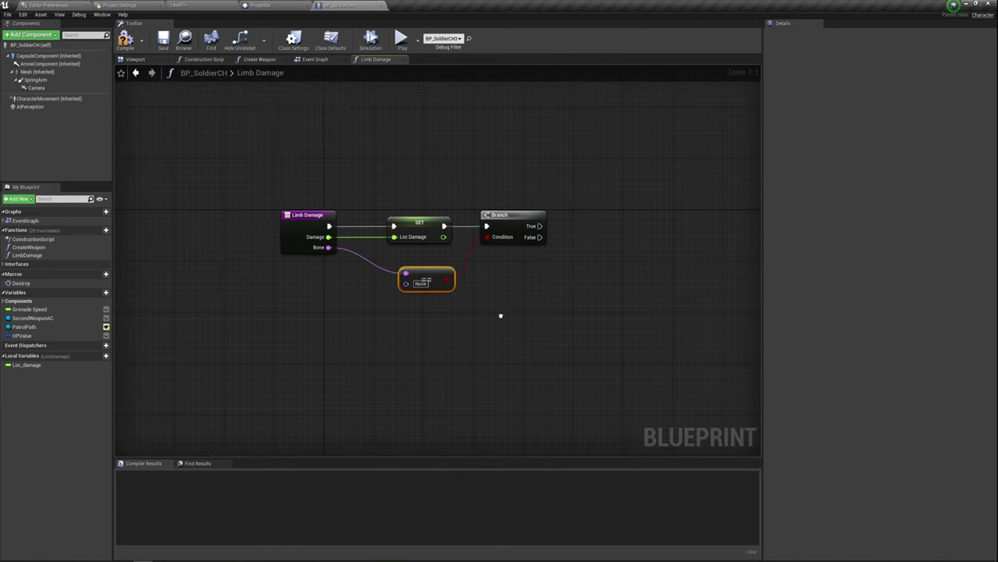
{"action": "left_click", "coordinate": [203, 5]}
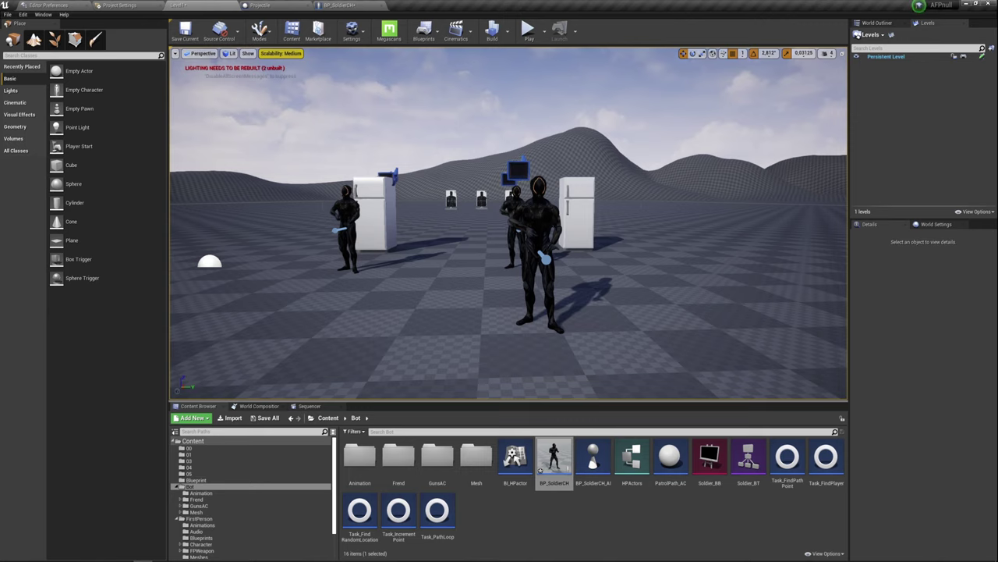
- Open Soldier_PhysicsAsset from the Bot/Mesh folder
{"action": "double_click", "coordinate": [470, 461]}
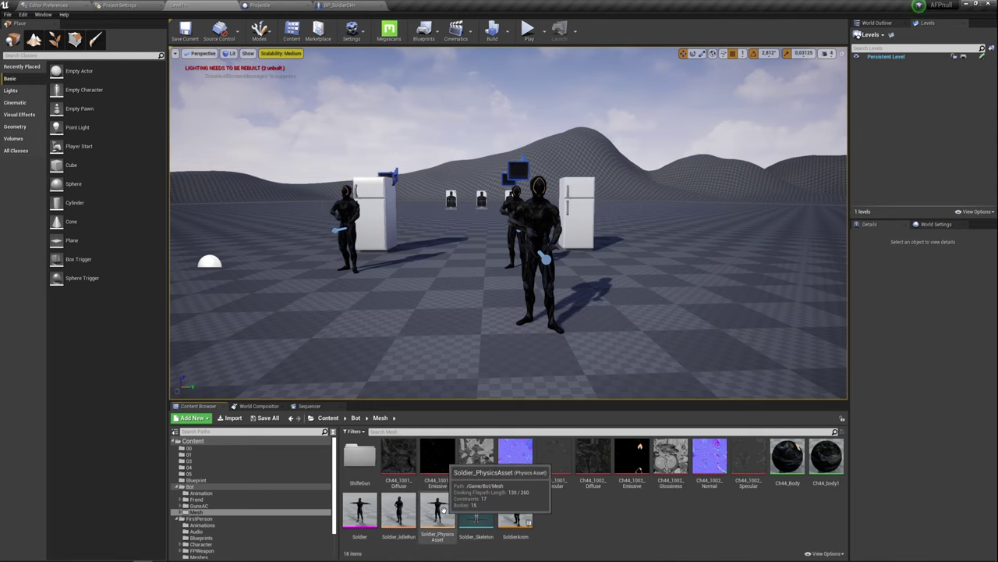
{"action": "double_click", "coordinate": [445, 507]}
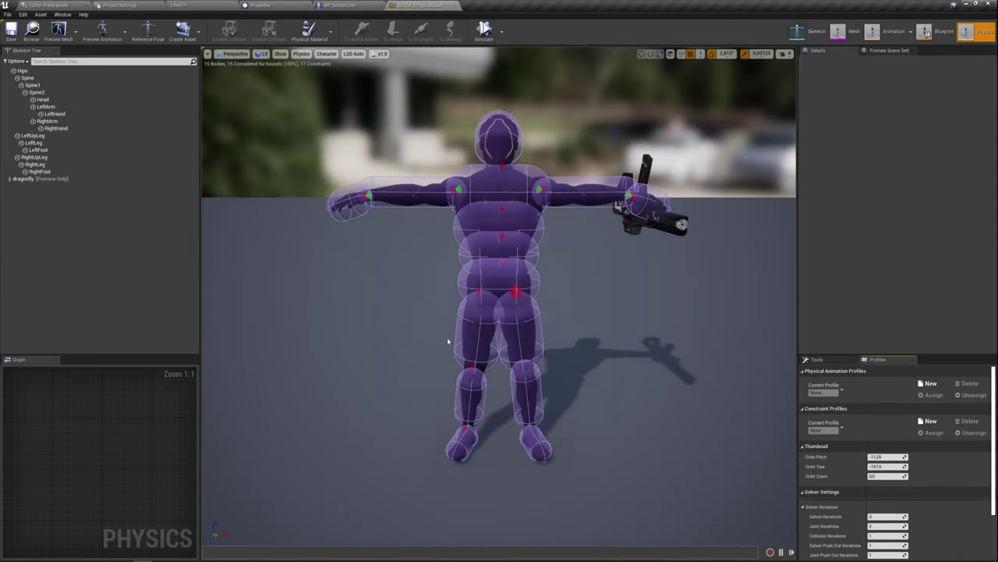
- Inspect the Spine2 chest and Head bodies in the soldier's physics asset
{"action": "left_click_drag", "start_coordinate": [369, 97], "coordinate": [405, 98]}
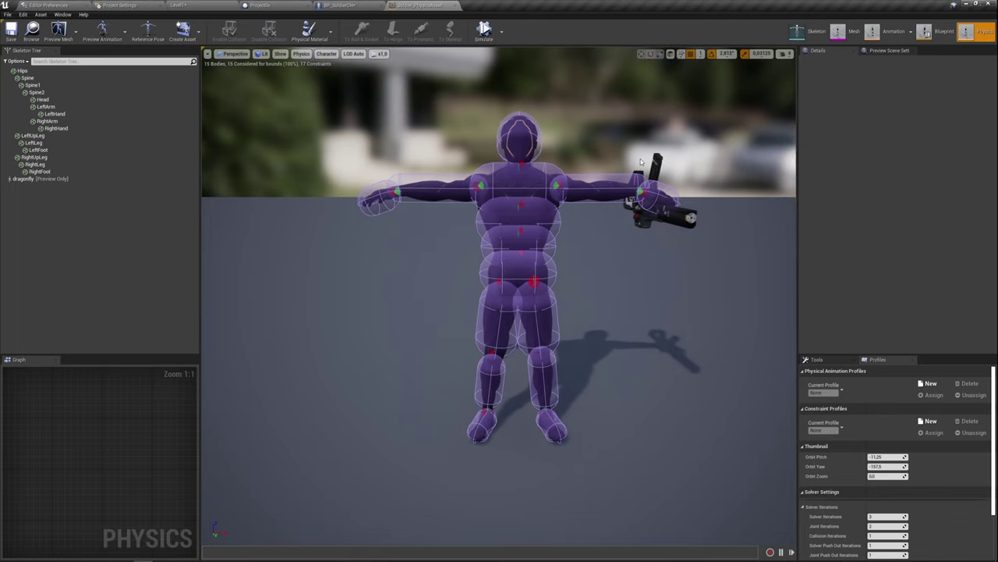
{"action": "left_click", "coordinate": [505, 173]}
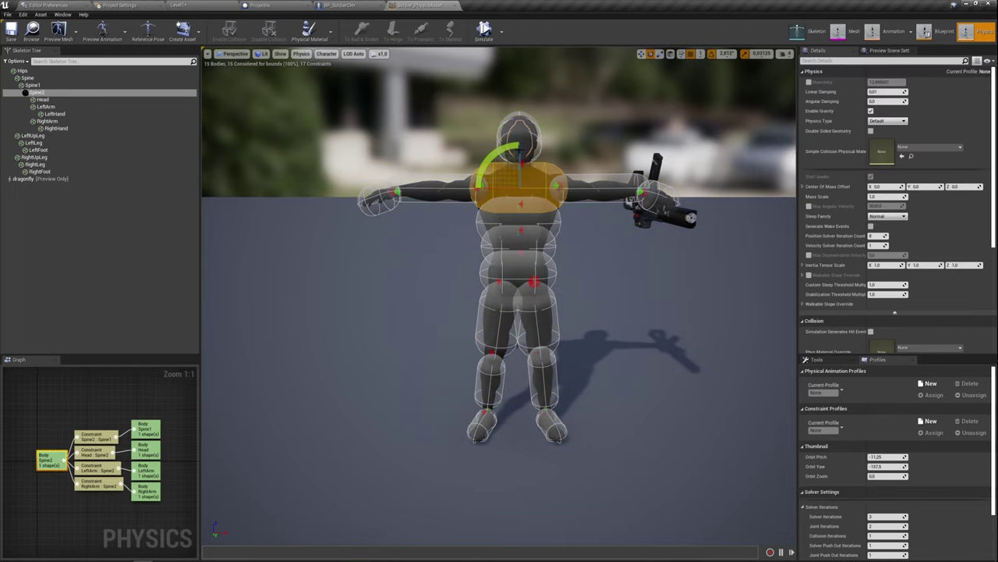
{"action": "left_click", "coordinate": [526, 127]}
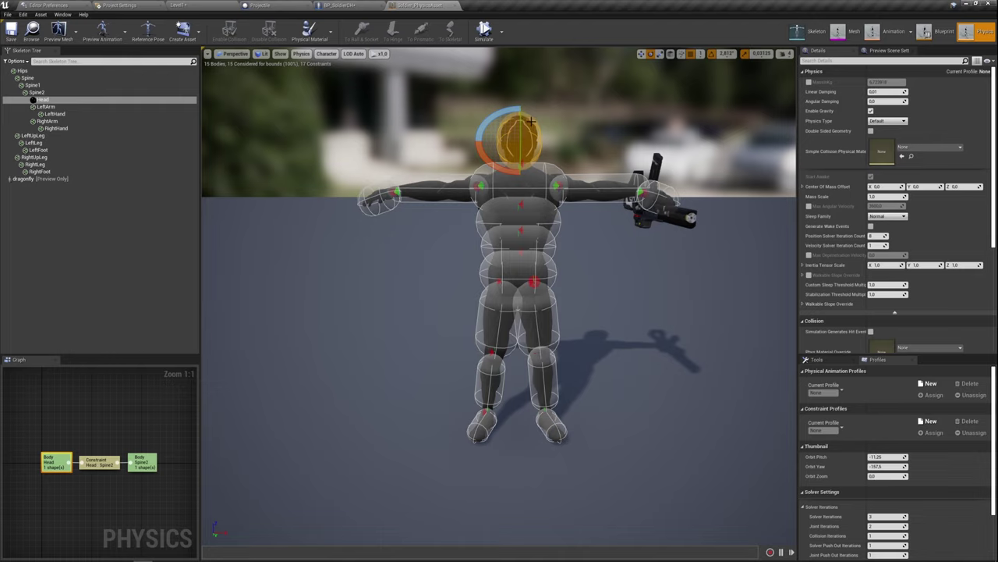
{"action": "left_click", "coordinate": [533, 186]}
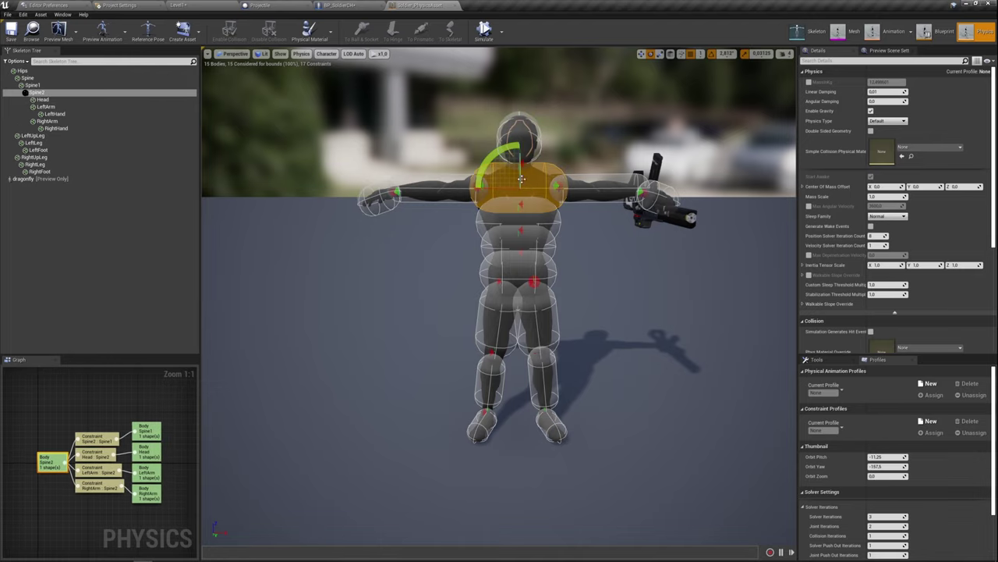
{"action": "left_click", "coordinate": [641, 53]}
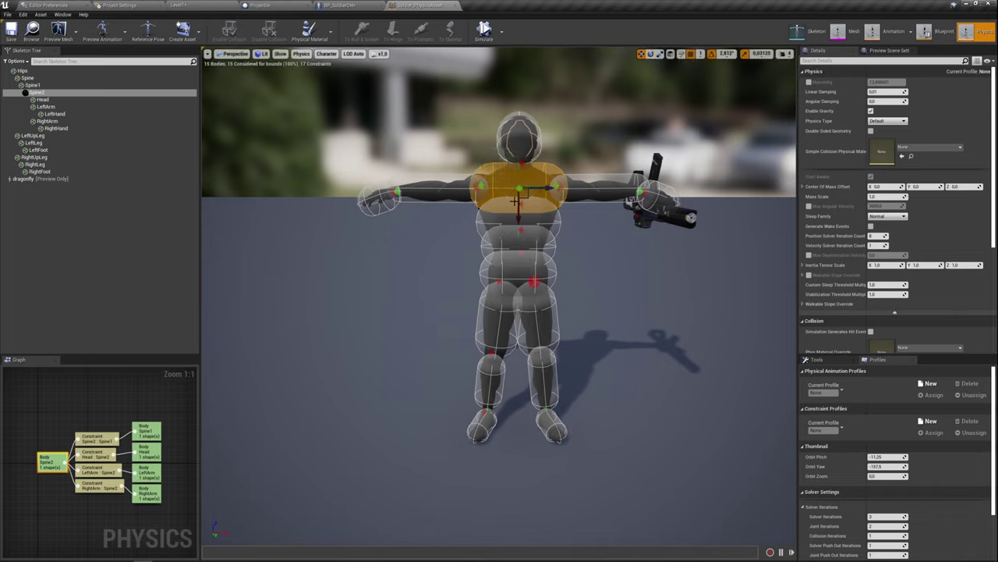
{"action": "left_click_drag", "start_coordinate": [517, 217], "coordinate": [517, 212]}
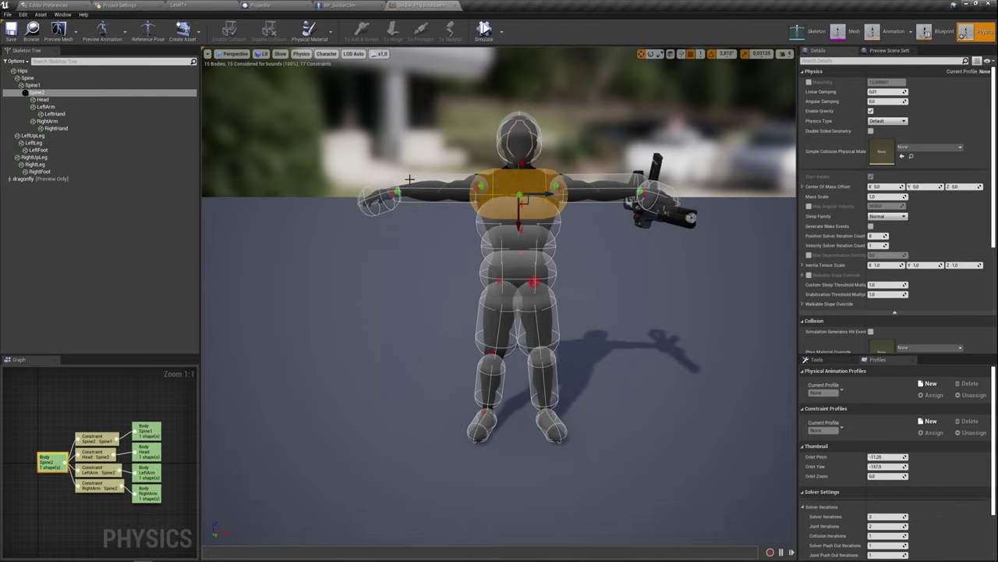
{"action": "left_click", "coordinate": [443, 139]}
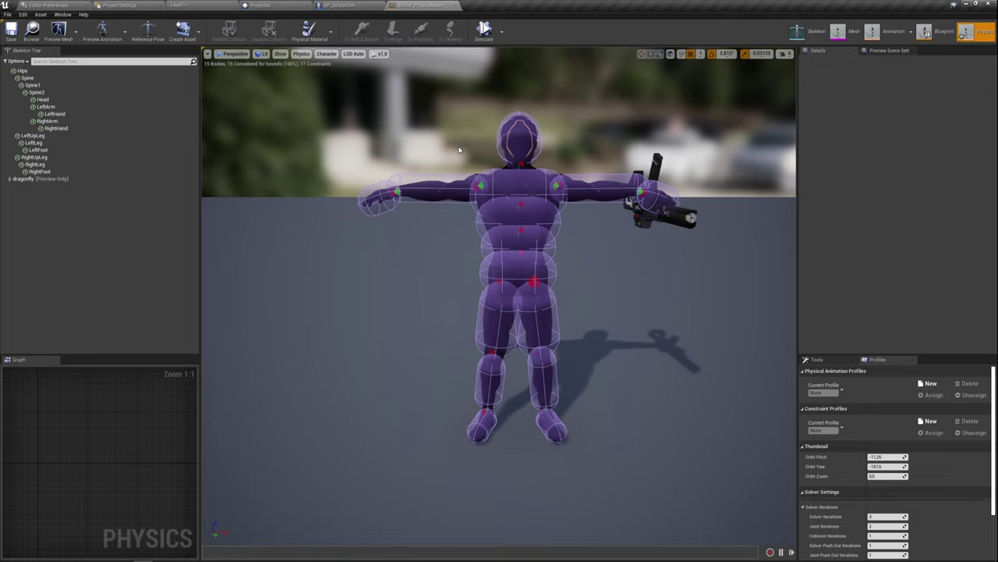
{"action": "left_click", "coordinate": [521, 128]}
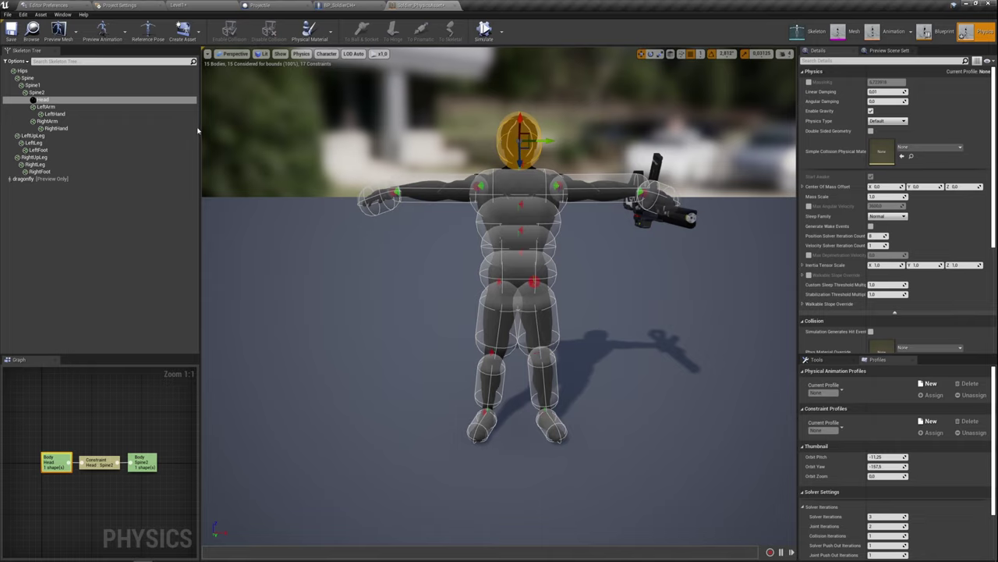
{"action": "left_click", "coordinate": [45, 102]}
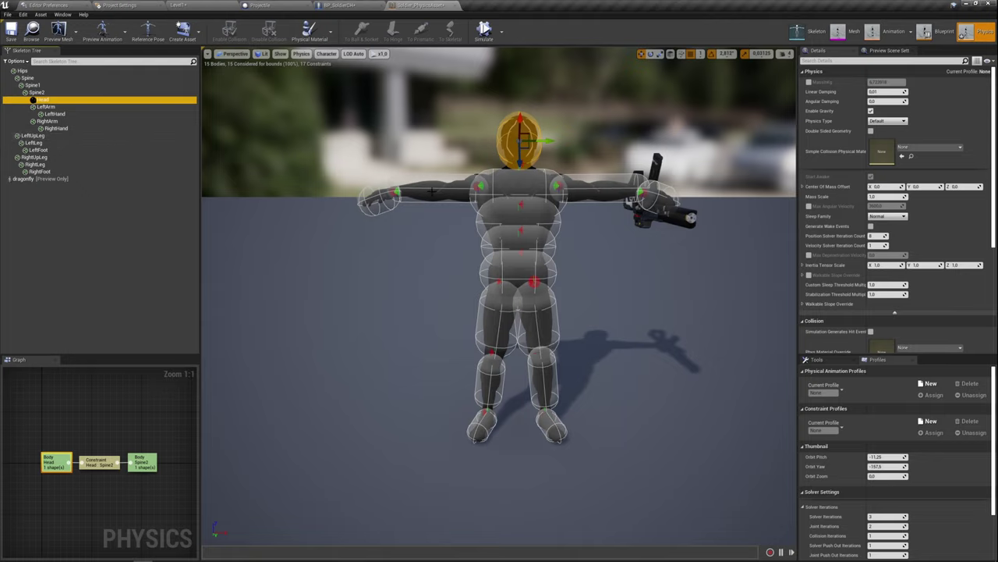
- Check the RightArm and LeftArm body names, then go back to BP_SoldierCH
{"action": "left_click", "coordinate": [425, 189]}
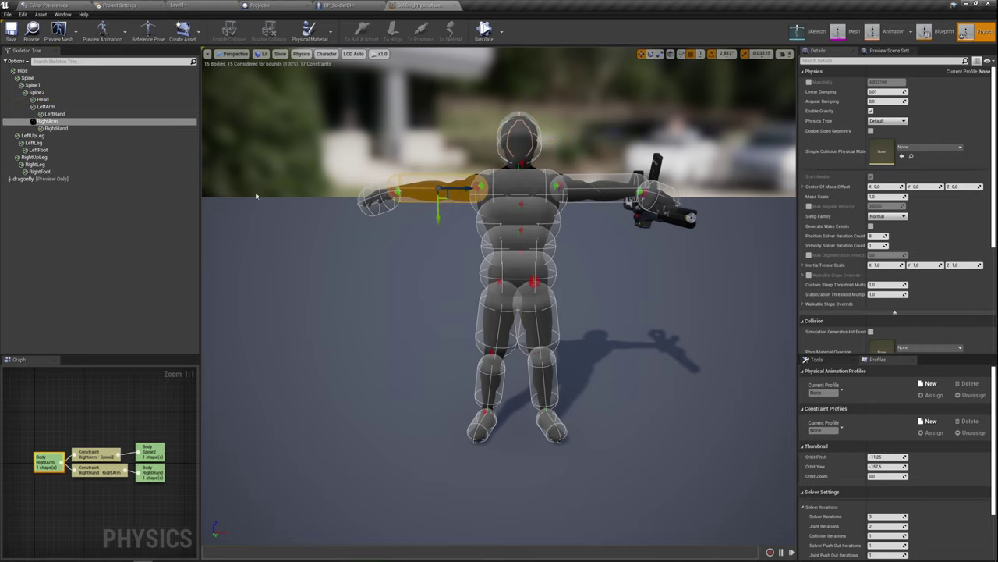
{"action": "left_click_drag", "start_coordinate": [253, 193], "coordinate": [328, 210]}
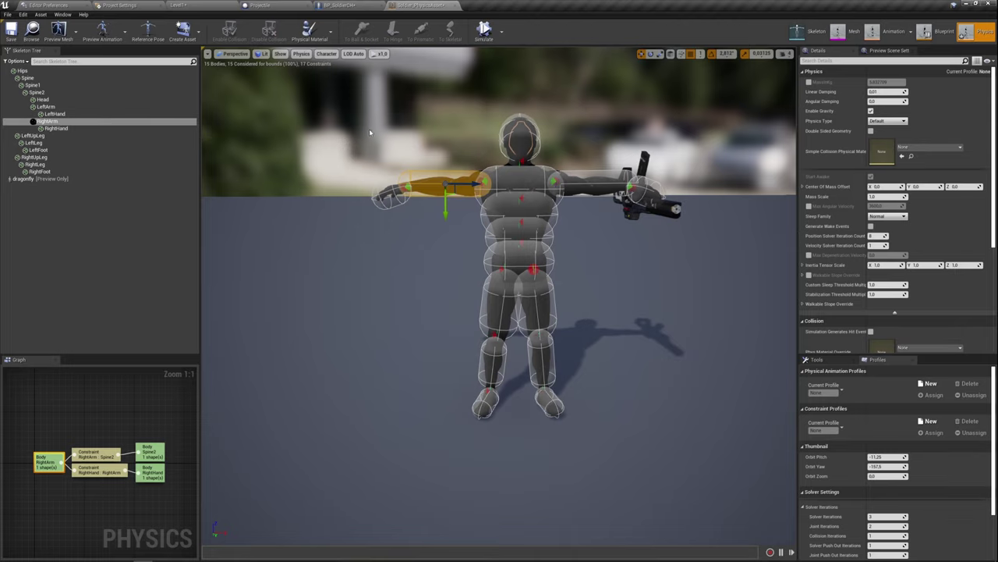
{"action": "left_click_drag", "start_coordinate": [369, 129], "coordinate": [374, 132]}
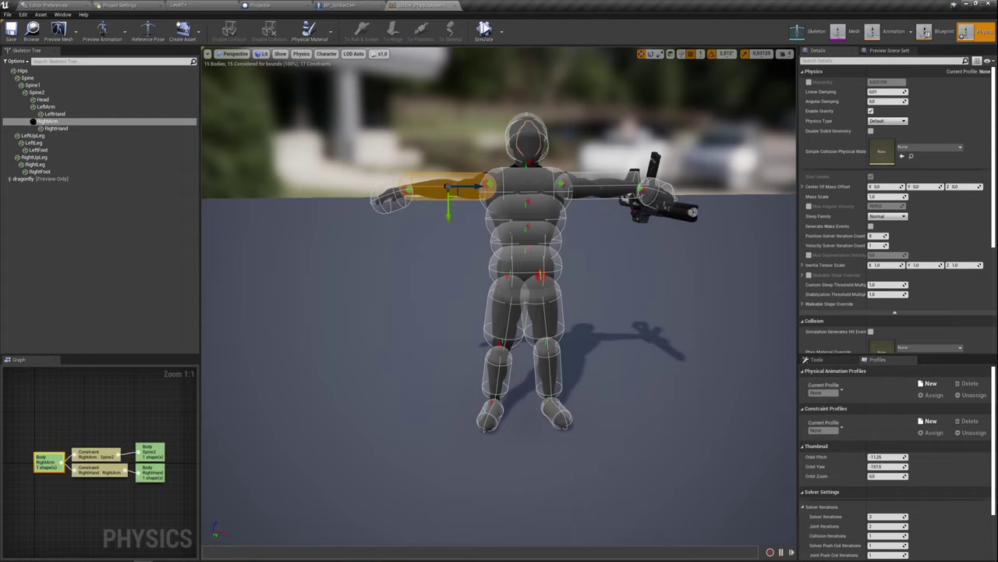
{"action": "left_click", "coordinate": [592, 178]}
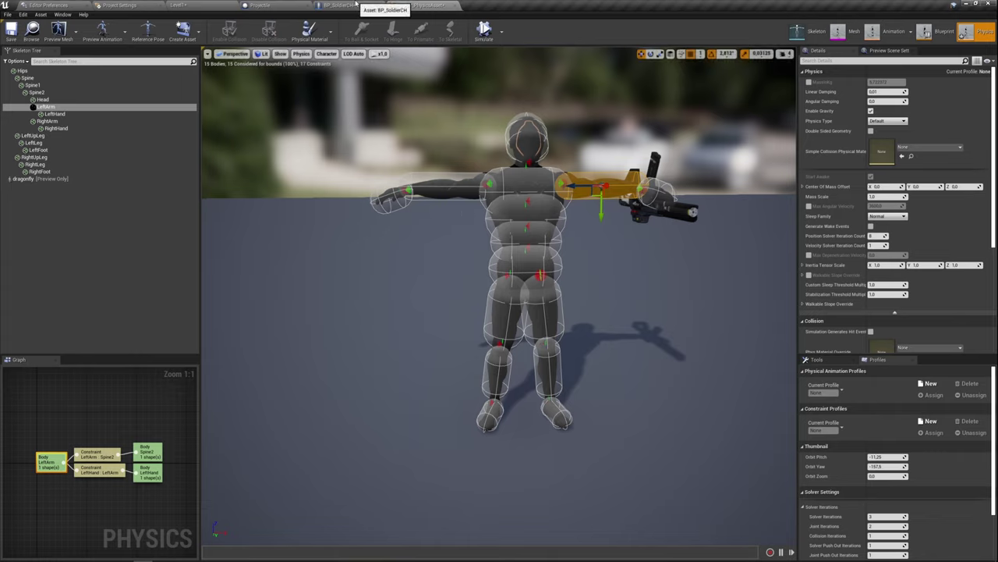
{"action": "left_click", "coordinate": [529, 134]}
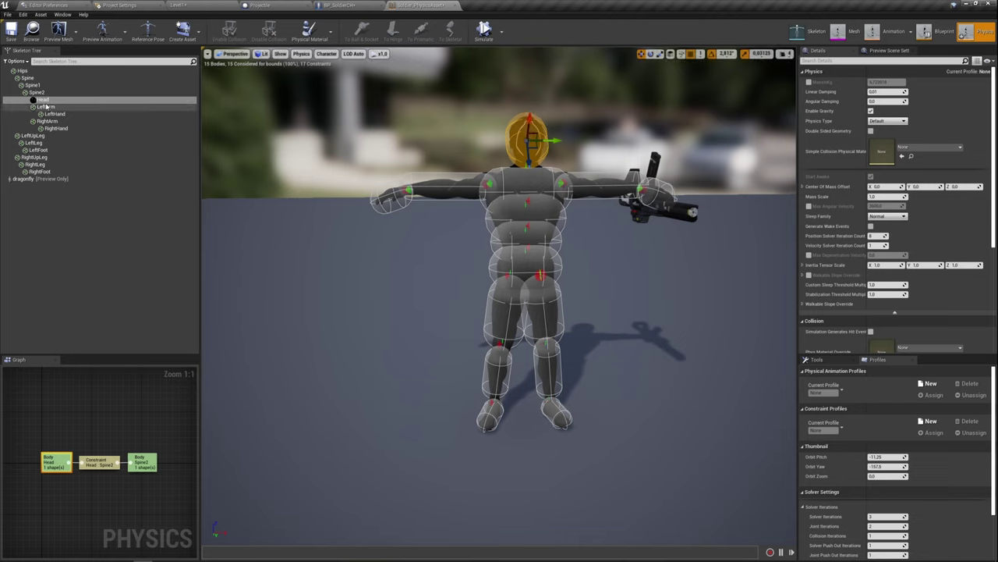
{"action": "left_click", "coordinate": [344, 5]}
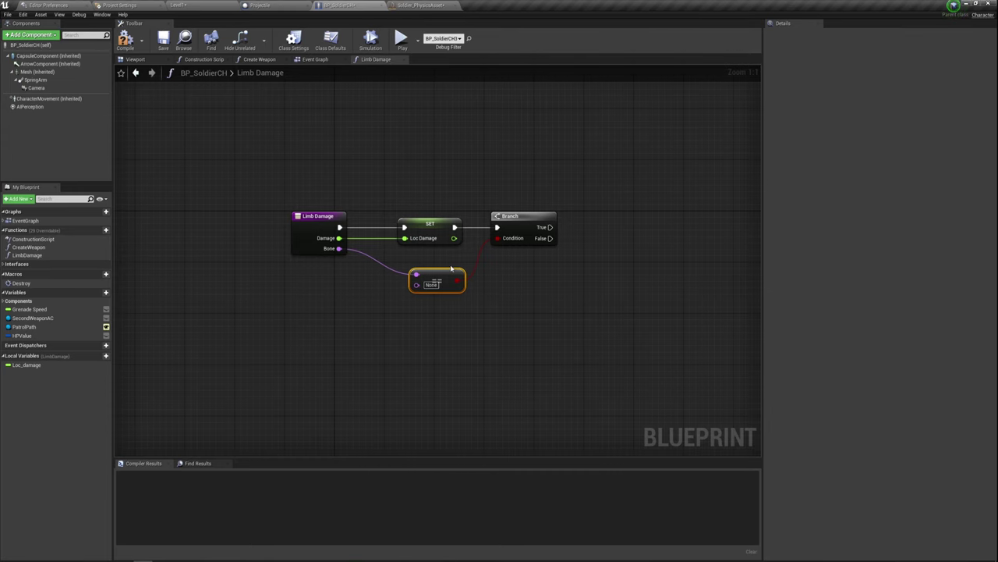
- Set the Bone comparison value to 'head' and drag the HPValue variable into the graph
{"action": "type", "text": "head"}
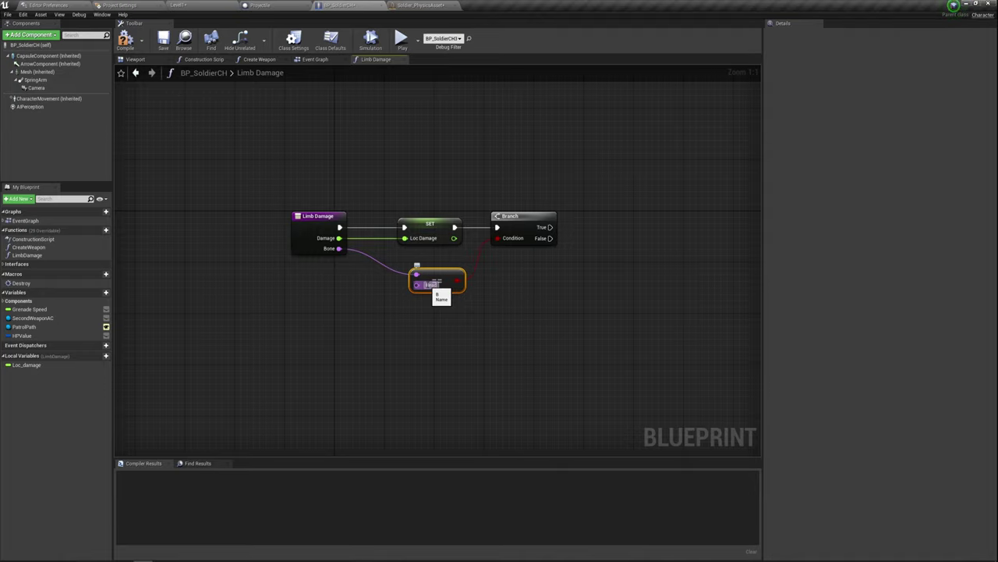
{"action": "left_click", "coordinate": [498, 322]}
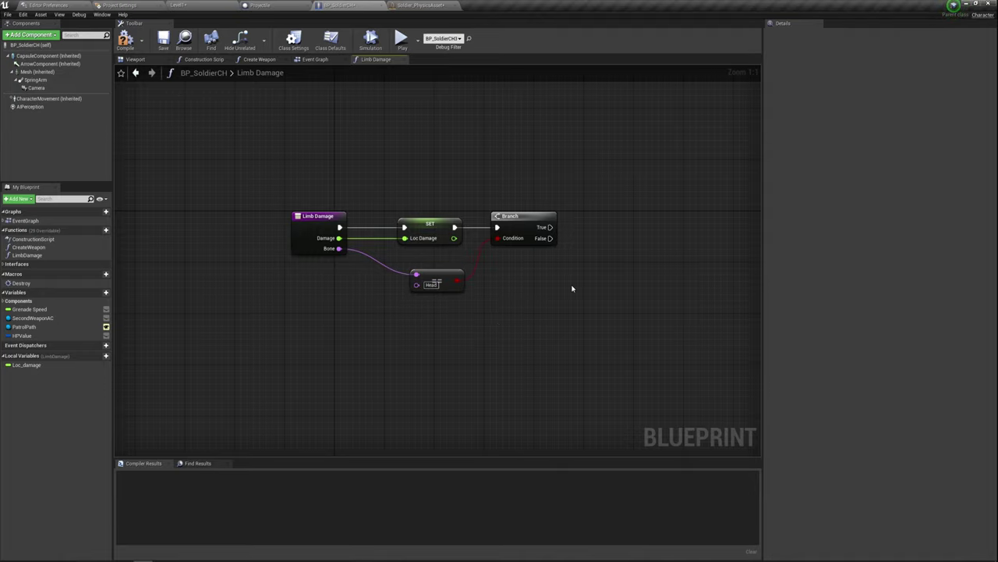
{"action": "mouse_move", "coordinate": [497, 322]}
{"action": "right_mouse_down"}
{"action": "mouse_move", "coordinate": [421, 362]}
{"action": "mouse_move", "coordinate": [448, 330]}
{"action": "right_mouse_up"}
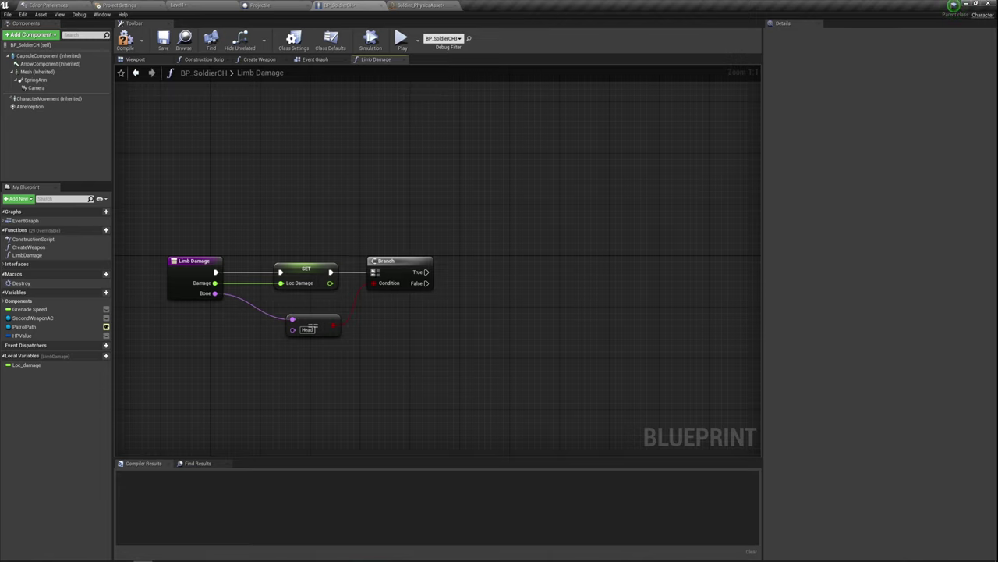
{"action": "right_click_drag", "start_coordinate": [401, 345], "coordinate": [344, 295]}
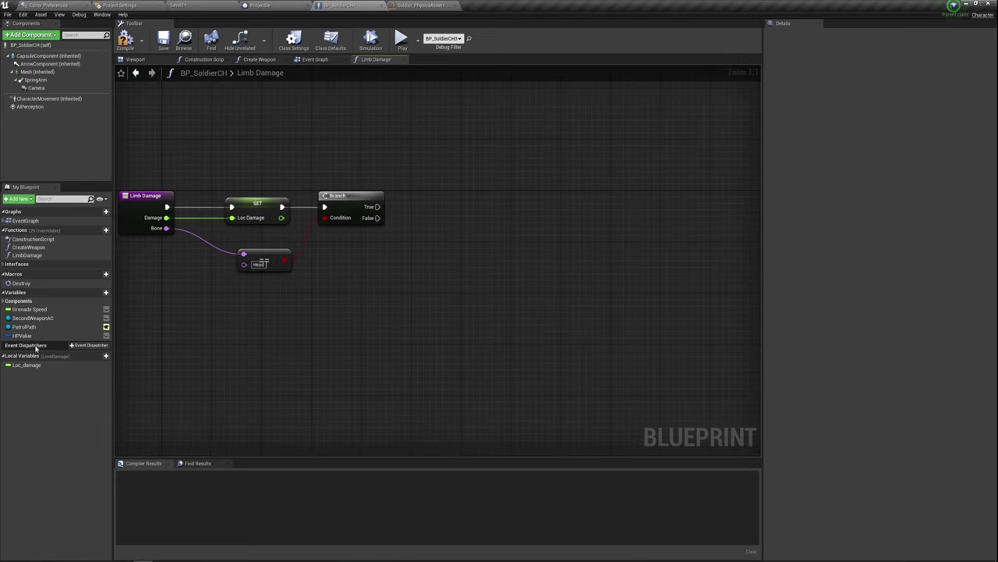
{"action": "left_click_drag", "start_coordinate": [22, 336], "coordinate": [388, 232]}
- Split an HPValue getter into Max HPactor and Current HP, and select the Event Graph's HPValue SET nodes
{"action": "left_click", "coordinate": [408, 240]}
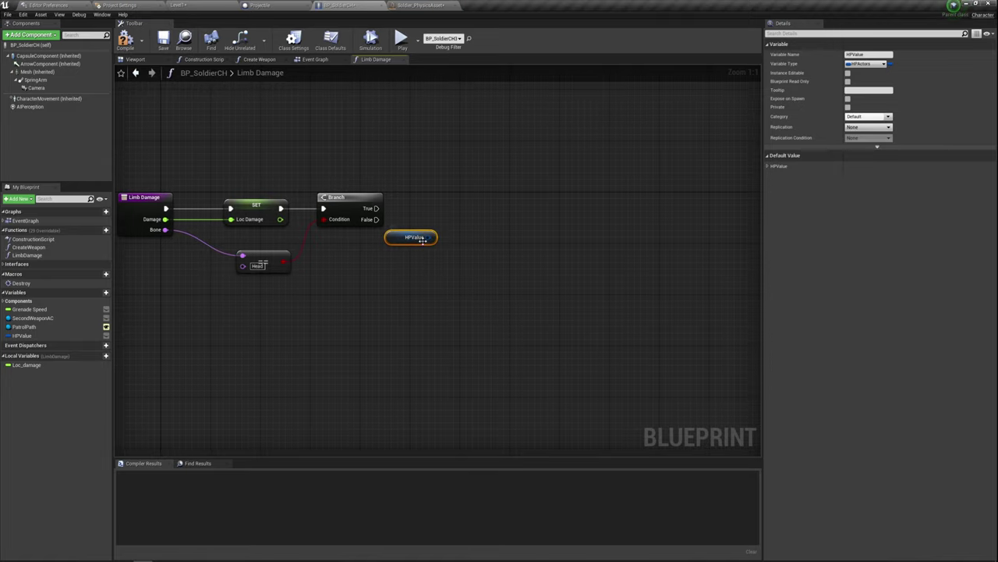
{"action": "right_click", "coordinate": [420, 239]}
{"action": "left_click", "coordinate": [443, 269]}
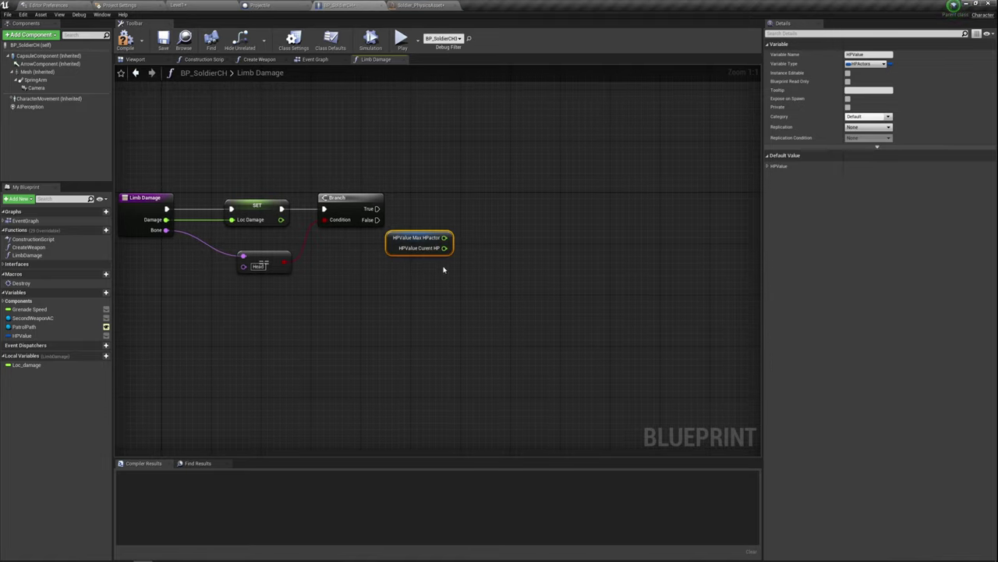
{"action": "left_click", "coordinate": [315, 60]}
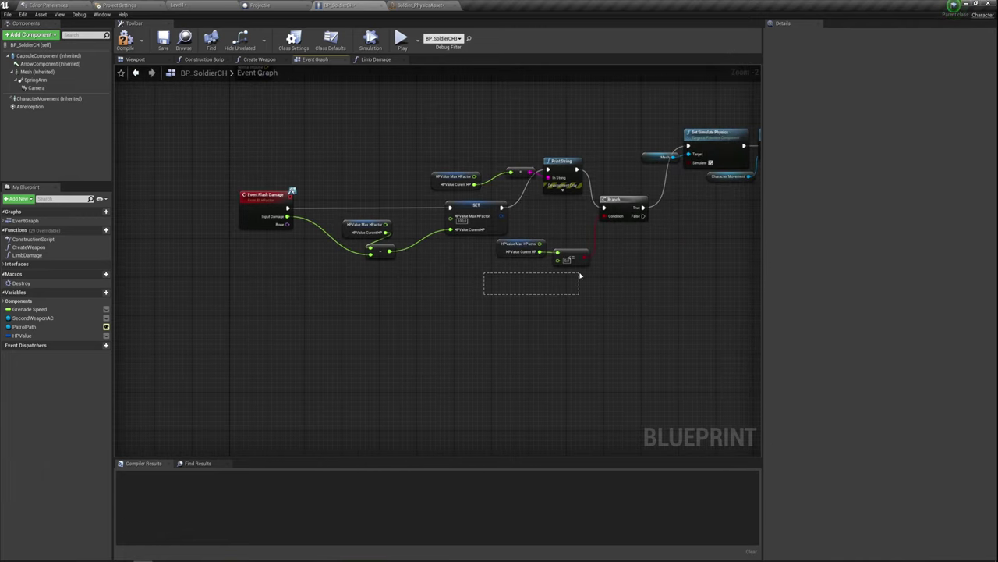
{"action": "left_click_drag", "start_coordinate": [578, 275], "coordinate": [583, 279]}
{"action": "left_click_drag", "start_coordinate": [364, 307], "coordinate": [468, 226]}
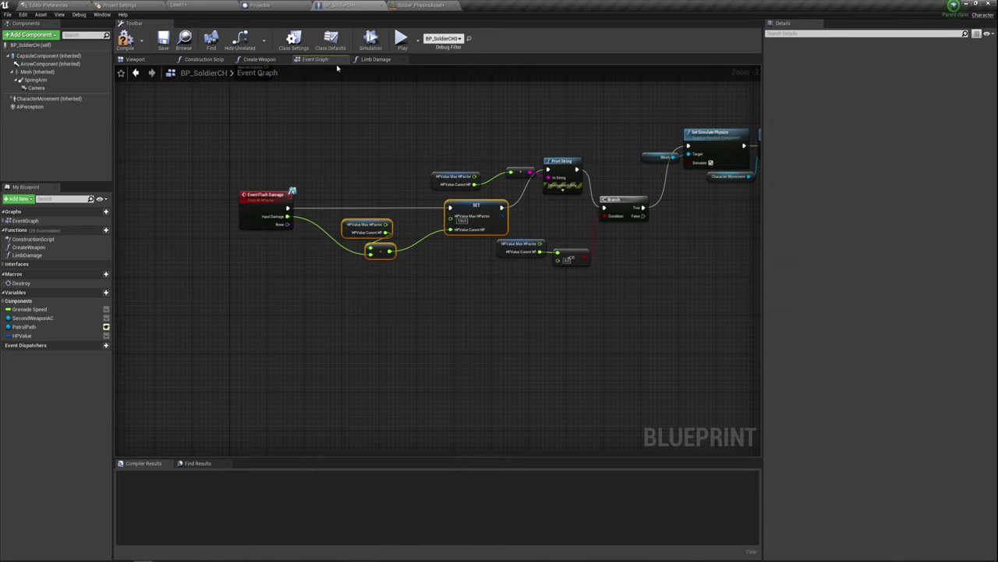
- Paste the HPValue and SET nodes into Limb Damage and wire Branch False into the SET
{"action": "left_click", "coordinate": [377, 57]}
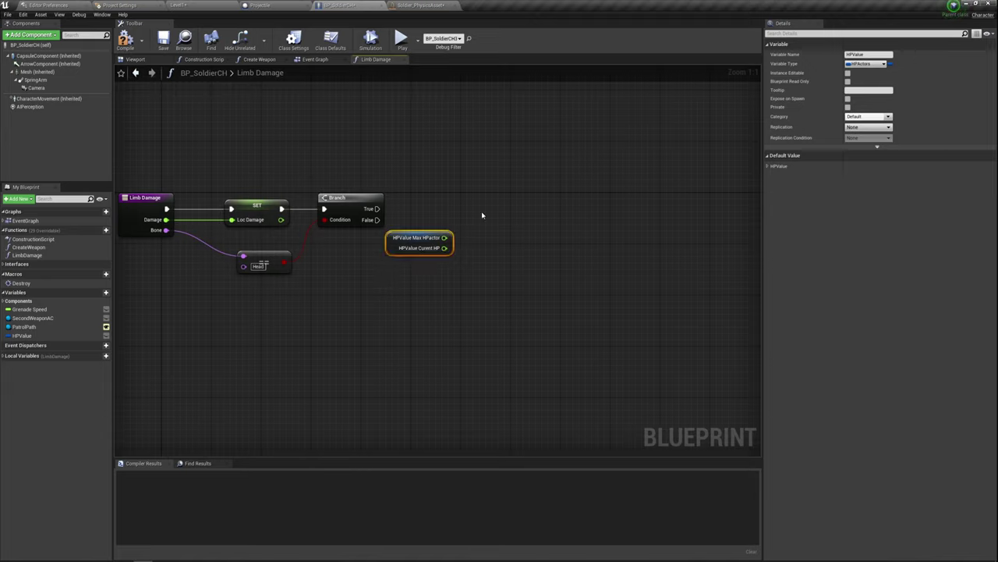
{"action": "key", "text": "Delete"}
{"action": "key", "text": "ctrl+v"}
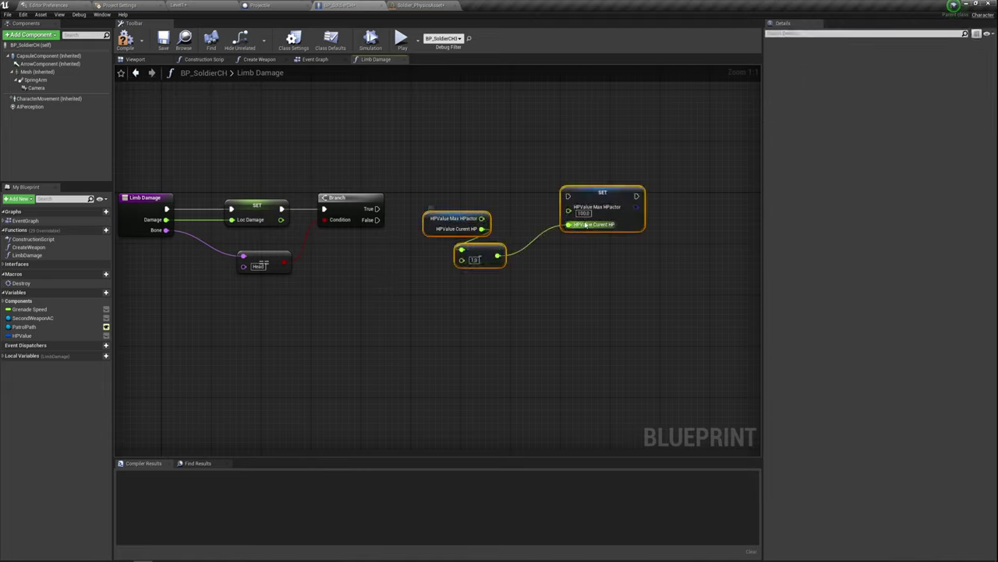
{"action": "mouse_move", "coordinate": [569, 199]}
{"action": "left_mouse_down"}
{"action": "mouse_move", "coordinate": [558, 212]}
{"action": "mouse_move", "coordinate": [467, 237]}
{"action": "left_mouse_up"}
{"action": "mouse_move", "coordinate": [377, 219]}
{"action": "left_mouse_down"}
{"action": "mouse_move", "coordinate": [465, 245]}
{"action": "mouse_move", "coordinate": [462, 235]}
{"action": "left_mouse_up"}
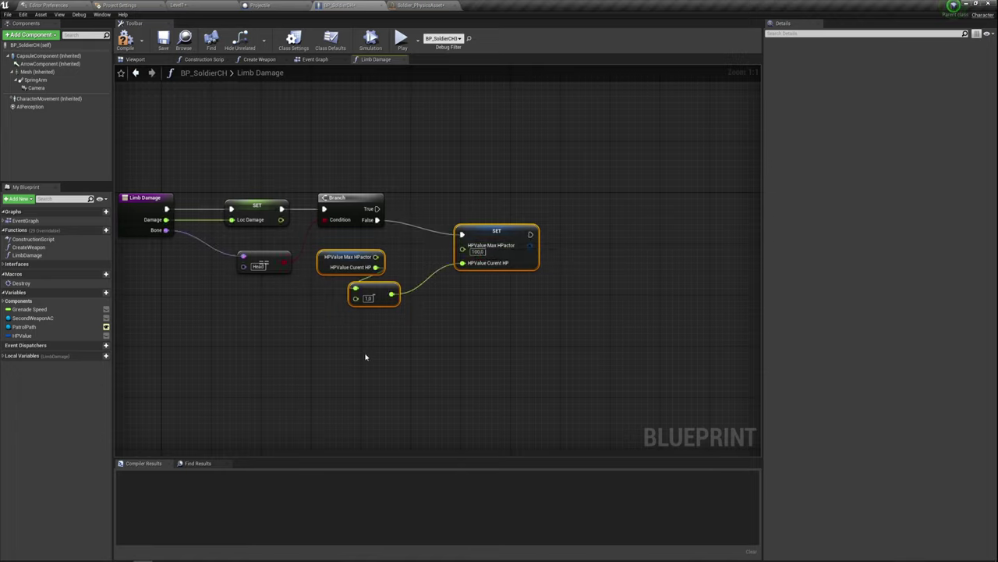
- Use a Loc Damage getter as the amount subtracted from Current HP
{"action": "mouse_move", "coordinate": [339, 352]}
{"action": "left_mouse_down"}
{"action": "mouse_move", "coordinate": [390, 251]}
{"action": "mouse_move", "coordinate": [359, 248]}
{"action": "mouse_move", "coordinate": [389, 252]}
{"action": "left_mouse_up"}
{"action": "left_click", "coordinate": [406, 319]}
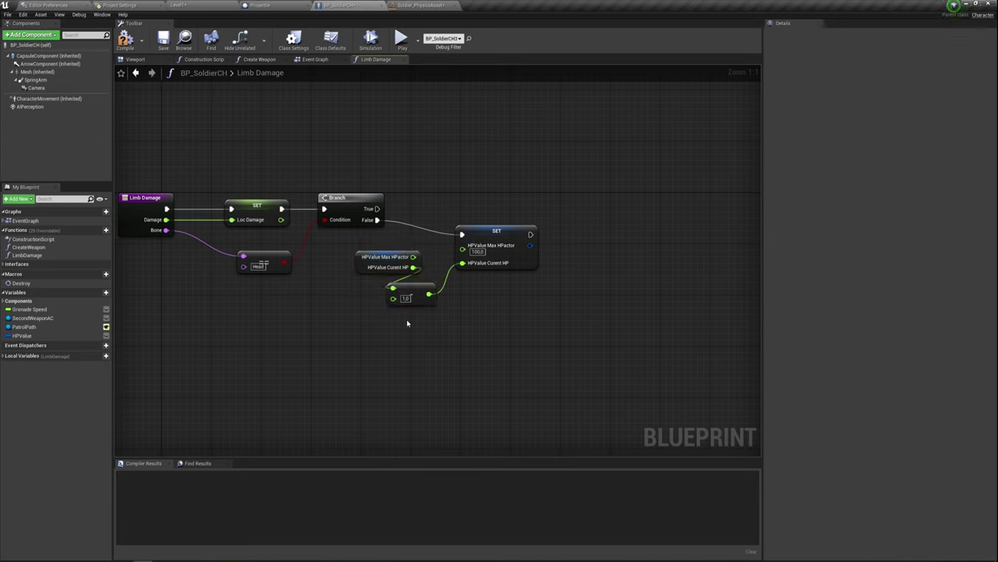
{"action": "right_click_drag", "start_coordinate": [406, 319], "coordinate": [452, 308]}
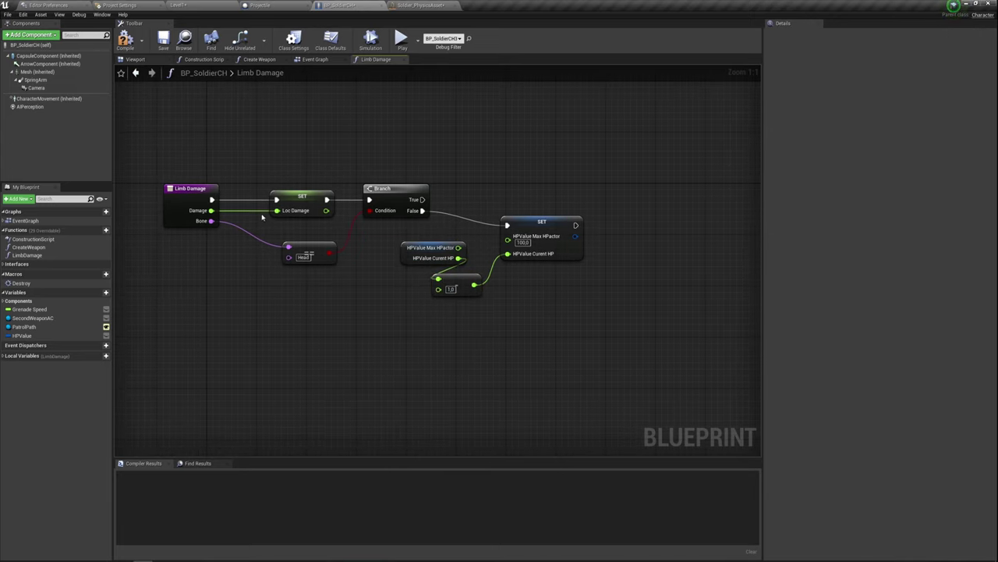
{"action": "left_click", "coordinate": [3, 356]}
{"action": "left_click_drag", "start_coordinate": [26, 364], "coordinate": [436, 293]}
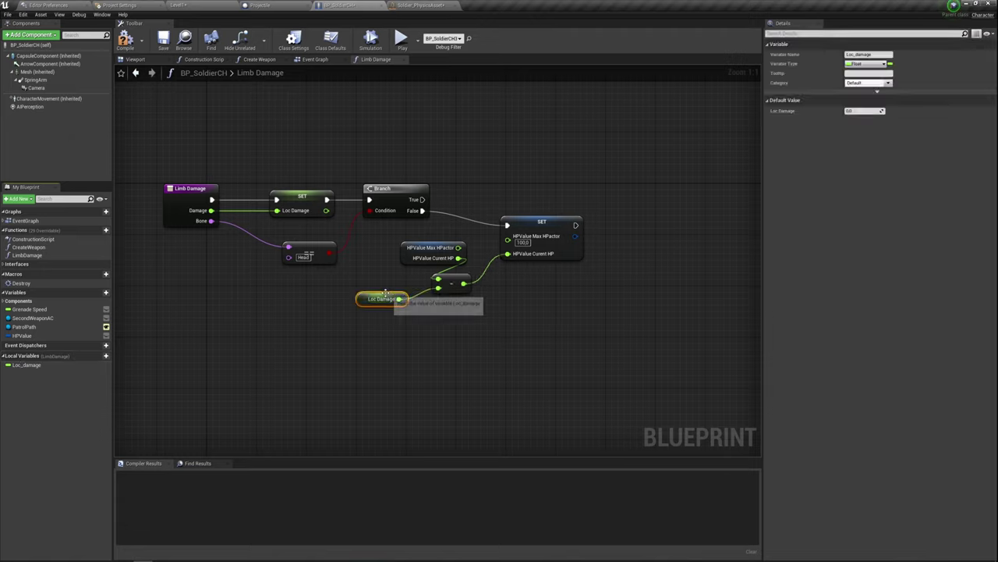
{"action": "left_click_drag", "start_coordinate": [400, 290], "coordinate": [409, 287]}
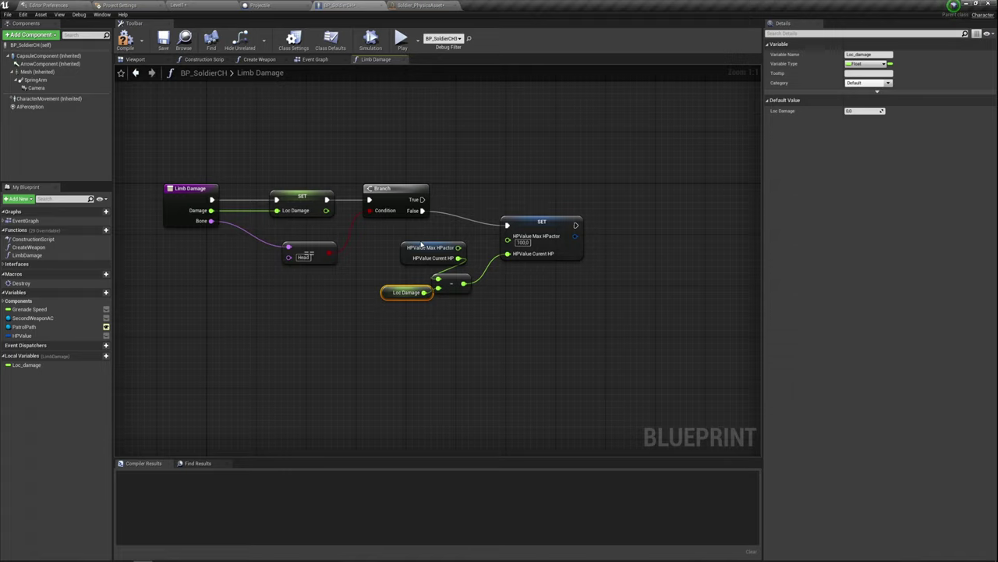
{"action": "left_click_drag", "start_coordinate": [421, 247], "coordinate": [389, 248]}
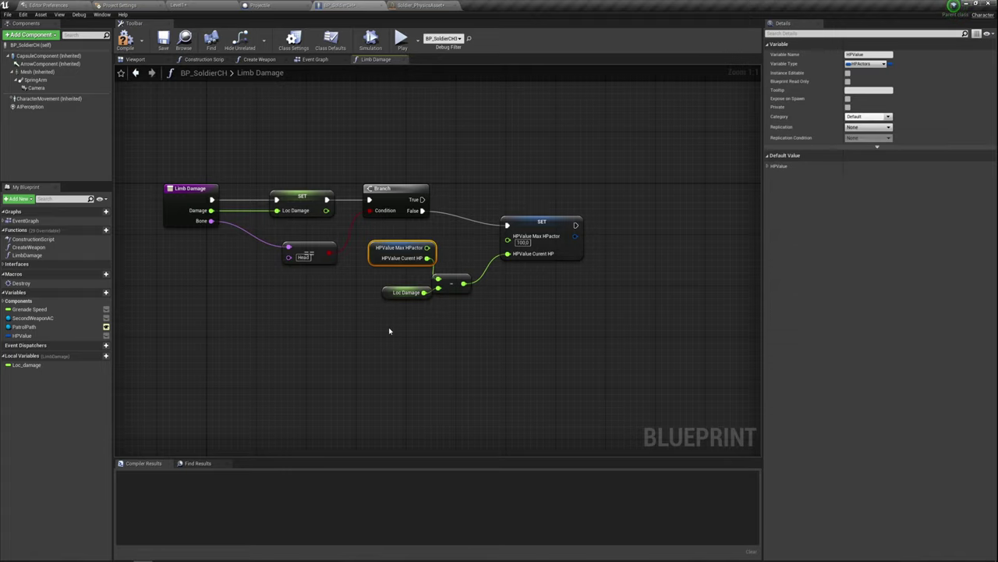
- Duplicate the subtraction chain and SET above the original and wire Branch True into it
{"action": "left_click_drag", "start_coordinate": [389, 331], "coordinate": [550, 255]}
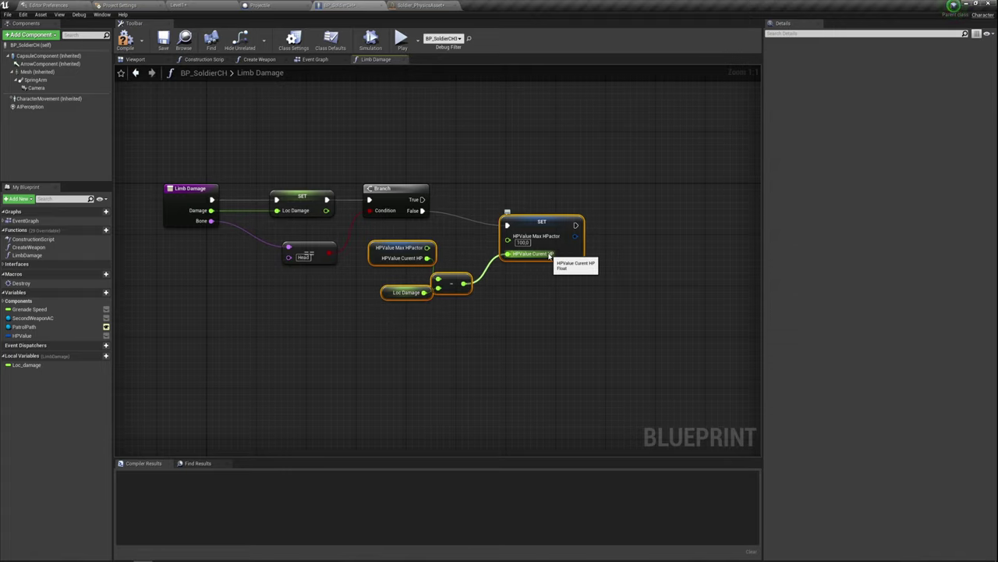
{"action": "right_click_drag", "start_coordinate": [523, 323], "coordinate": [505, 439]}
{"action": "key", "text": "ctrl+c"}
{"action": "key", "text": "ctrl+v"}
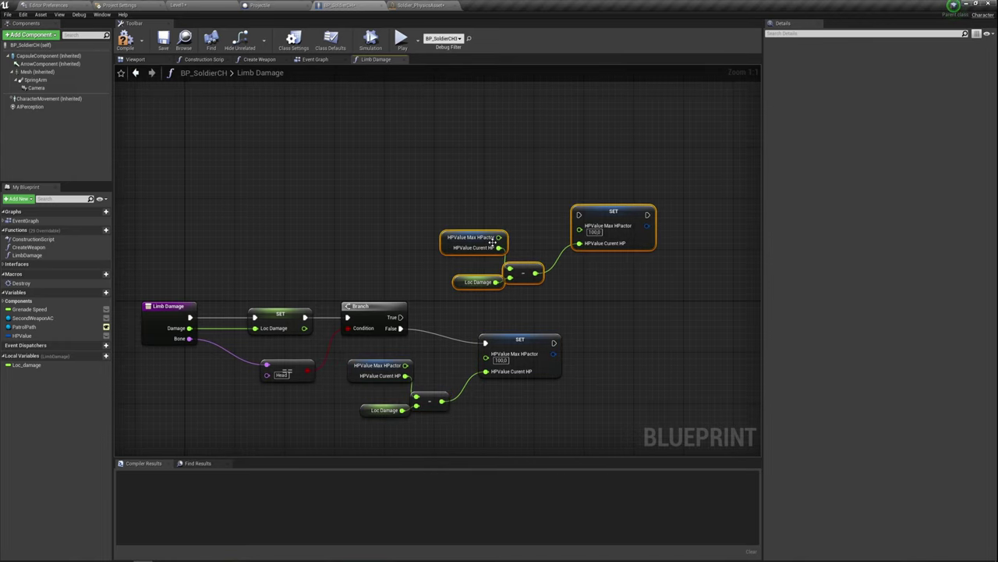
{"action": "left_click_drag", "start_coordinate": [598, 213], "coordinate": [500, 207]}
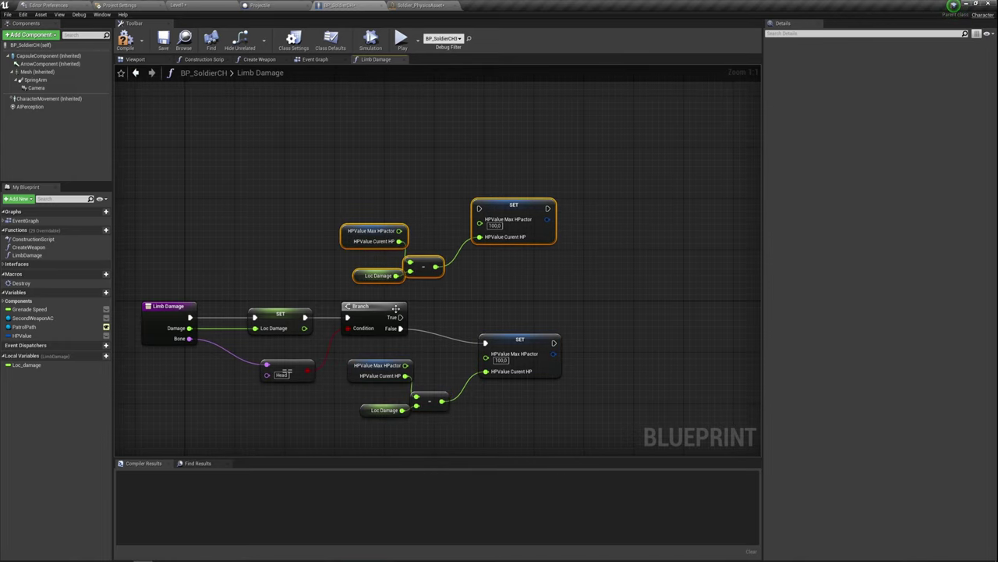
{"action": "left_click_drag", "start_coordinate": [397, 318], "coordinate": [479, 208]}
{"action": "right_click_drag", "start_coordinate": [486, 276], "coordinate": [538, 262]}
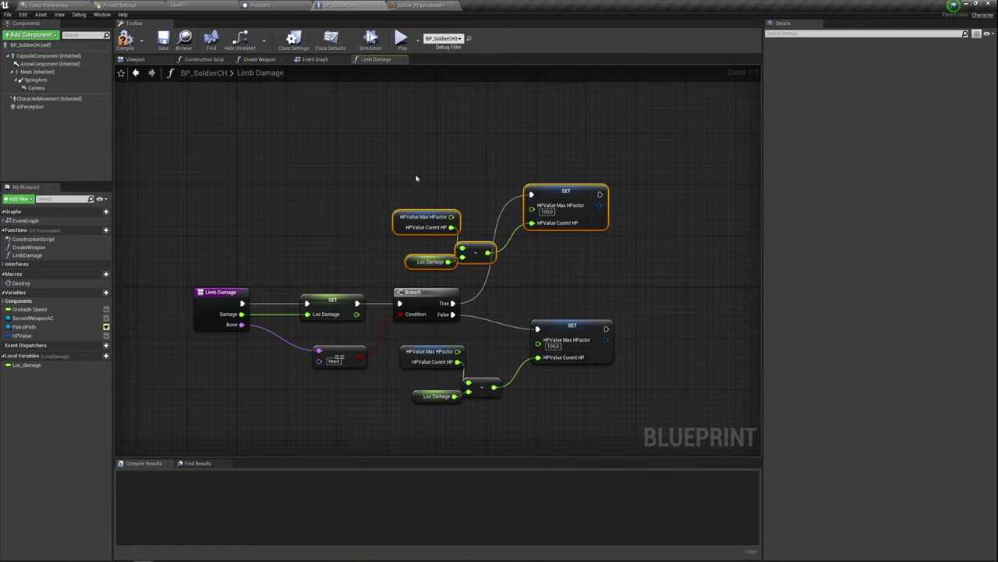
{"action": "mouse_move", "coordinate": [385, 179]}
{"action": "left_mouse_down"}
{"action": "mouse_move", "coordinate": [468, 271]}
{"action": "mouse_move", "coordinate": [413, 222]}
{"action": "mouse_move", "coordinate": [439, 234]}
{"action": "left_mouse_up"}
- Route the upper Loc Damage getter through a float * float node into the subtract node's lower input
{"action": "right_click_drag", "start_coordinate": [442, 254], "coordinate": [575, 259]}
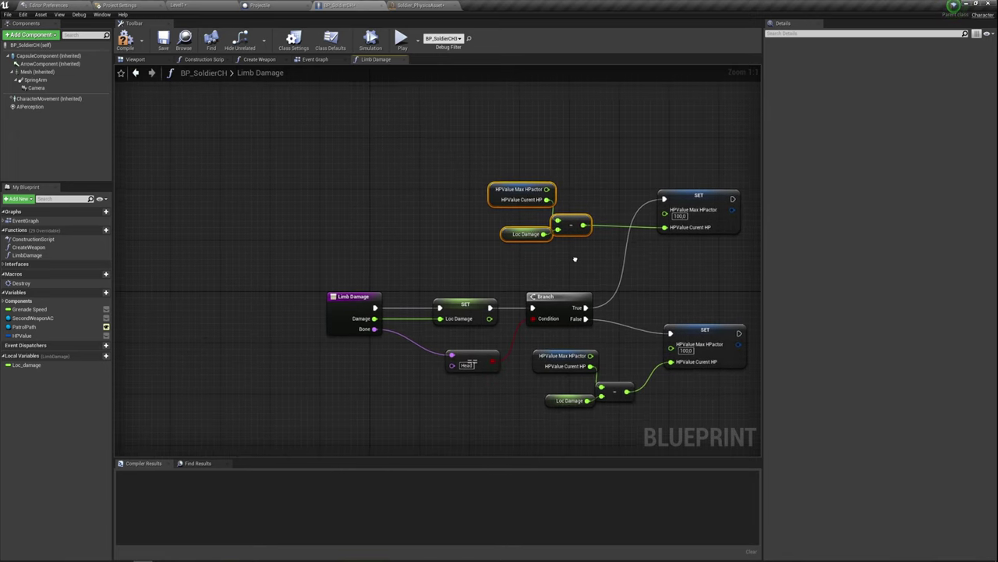
{"action": "left_click", "coordinate": [504, 233]}
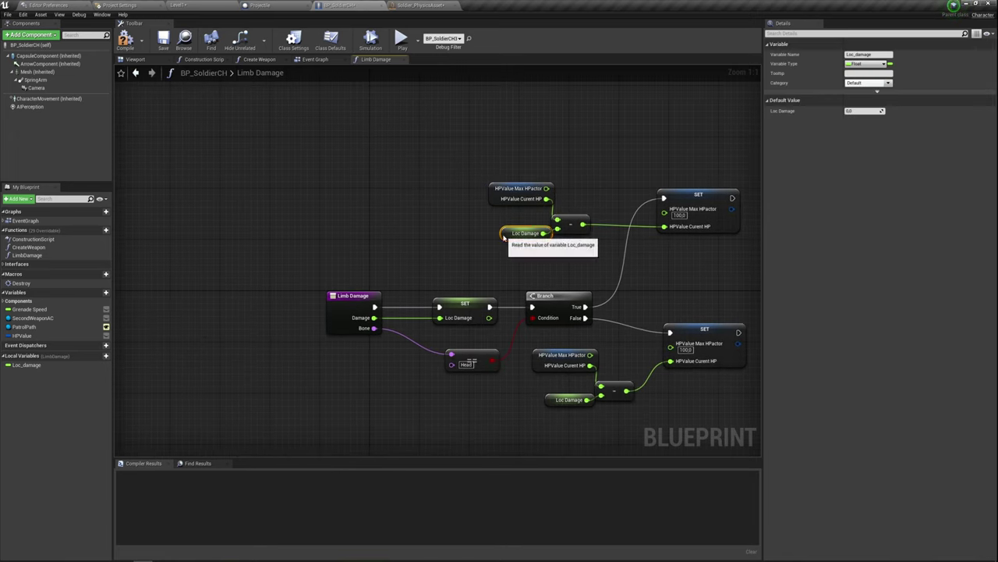
{"action": "left_click_drag", "start_coordinate": [503, 233], "coordinate": [396, 234]}
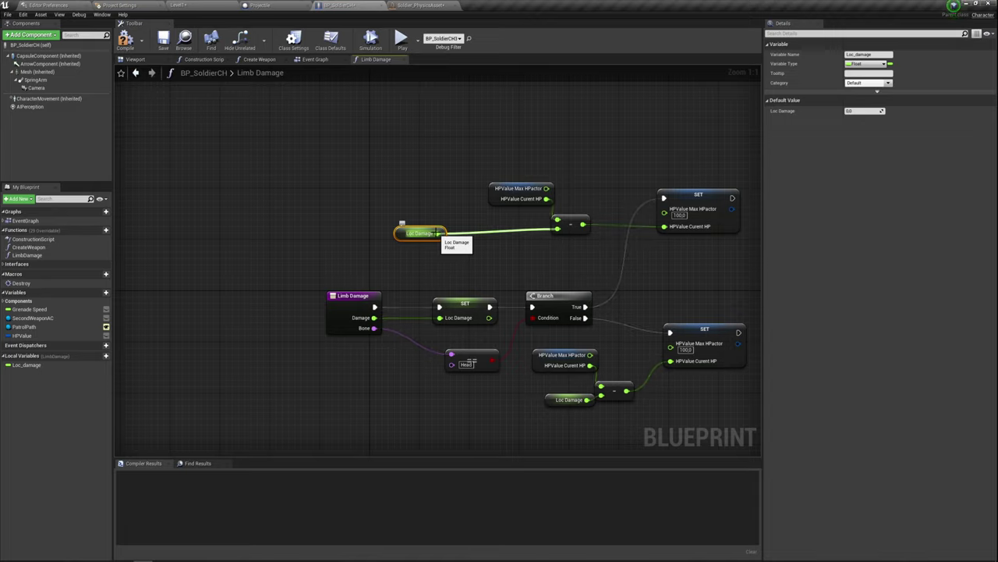
{"action": "left_click_drag", "start_coordinate": [436, 232], "coordinate": [466, 247]}
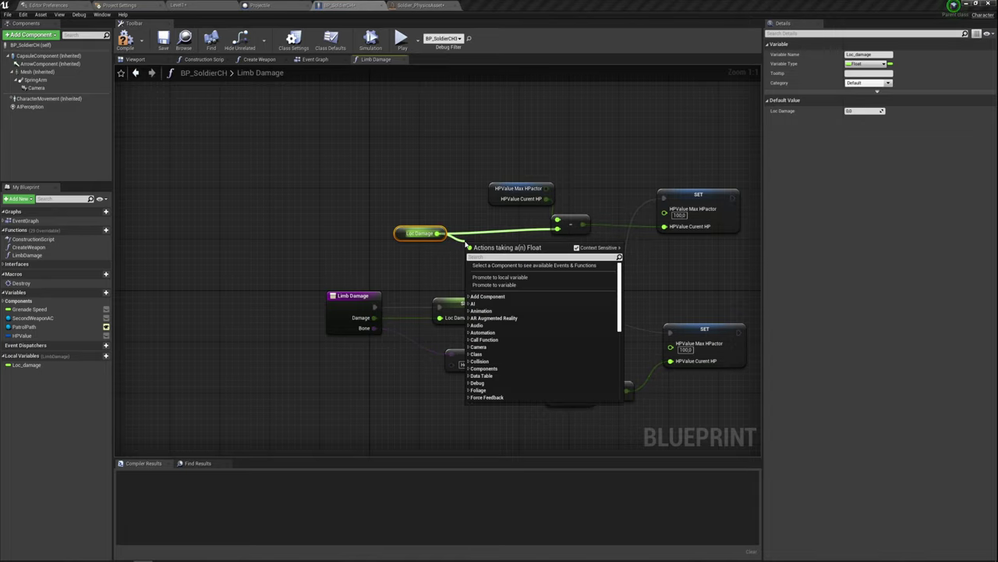
{"action": "type", "text": "*"}
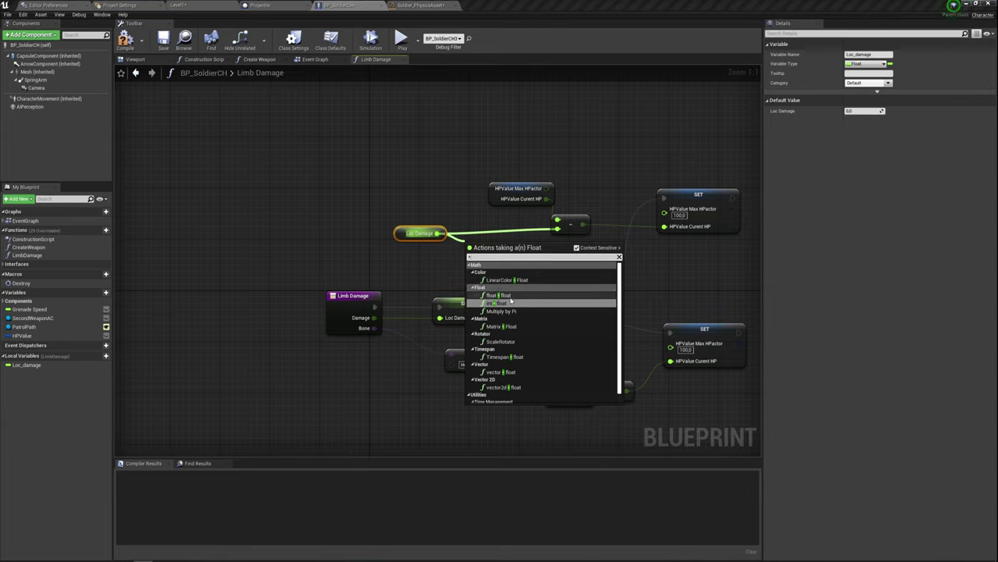
{"action": "left_click", "coordinate": [507, 295]}
{"action": "left_click_drag", "start_coordinate": [508, 246], "coordinate": [557, 228]}
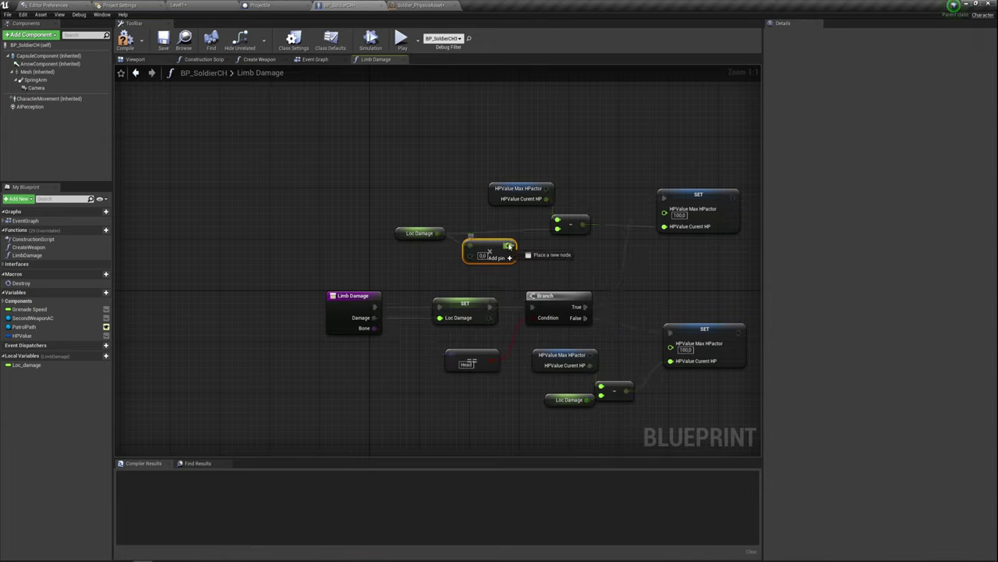
{"action": "left_click_drag", "start_coordinate": [497, 244], "coordinate": [503, 235]}
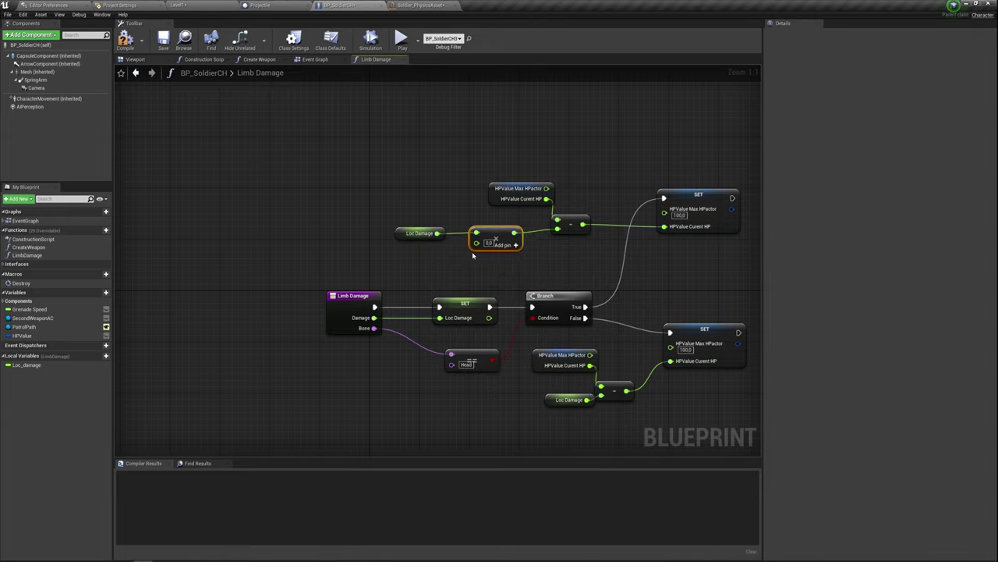
{"action": "left_click_drag", "start_coordinate": [402, 242], "coordinate": [433, 234]}
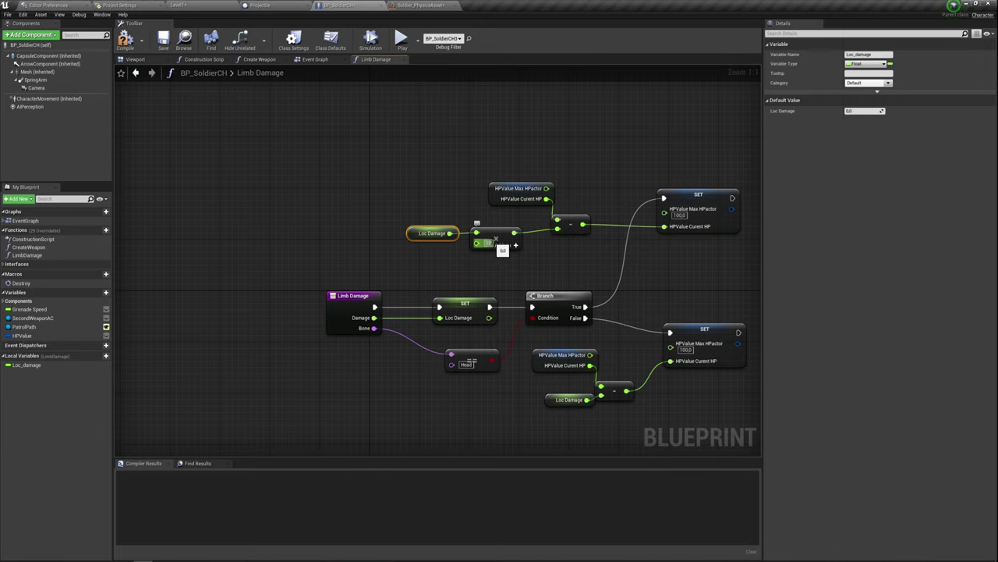
- Set the multiply node's second input to 10.0 so Loc Damage is scaled by 10
{"action": "right_click_drag", "start_coordinate": [536, 272], "coordinate": [454, 263]}
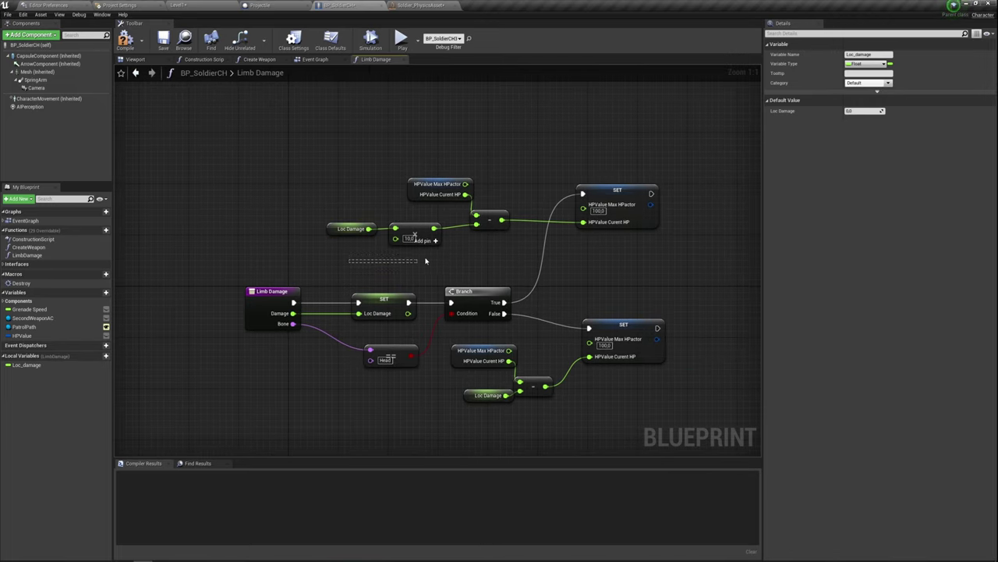
{"action": "left_click", "coordinate": [451, 251]}
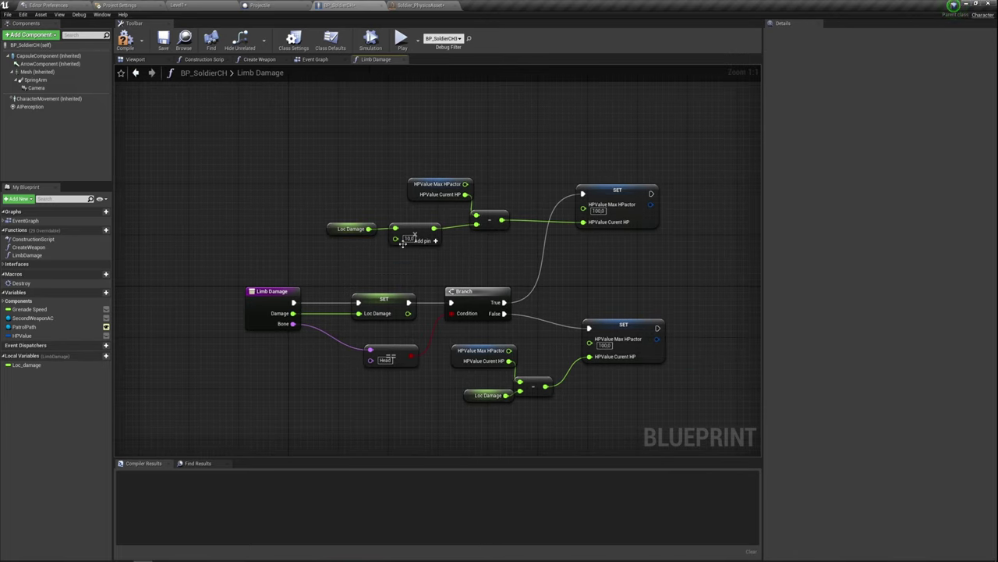
{"action": "mouse_move", "coordinate": [312, 207]}
{"action": "left_mouse_down"}
{"action": "mouse_move", "coordinate": [434, 251]}
{"action": "mouse_move", "coordinate": [449, 266]}
{"action": "left_mouse_up"}
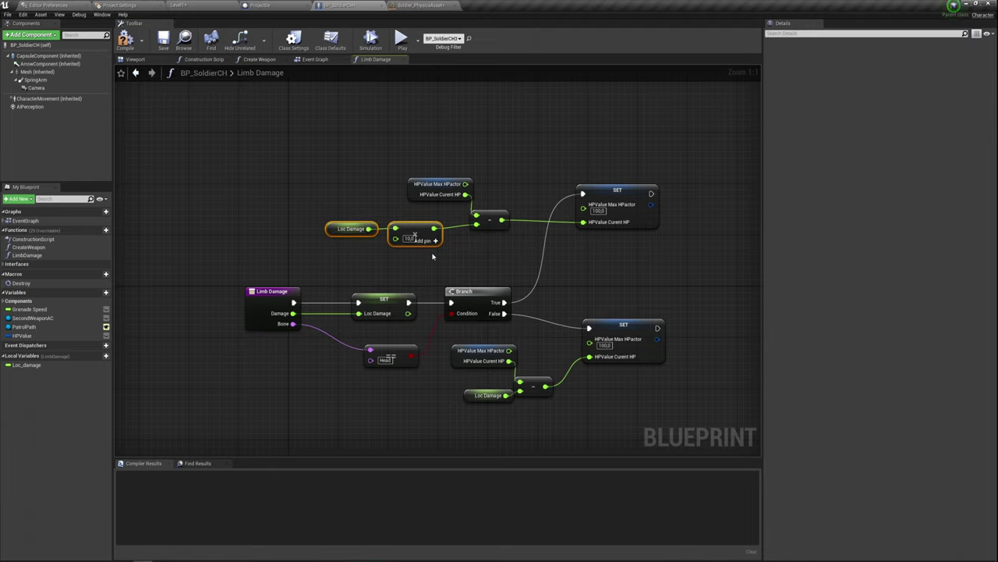
{"action": "right_click_drag", "start_coordinate": [407, 253], "coordinate": [481, 241]}
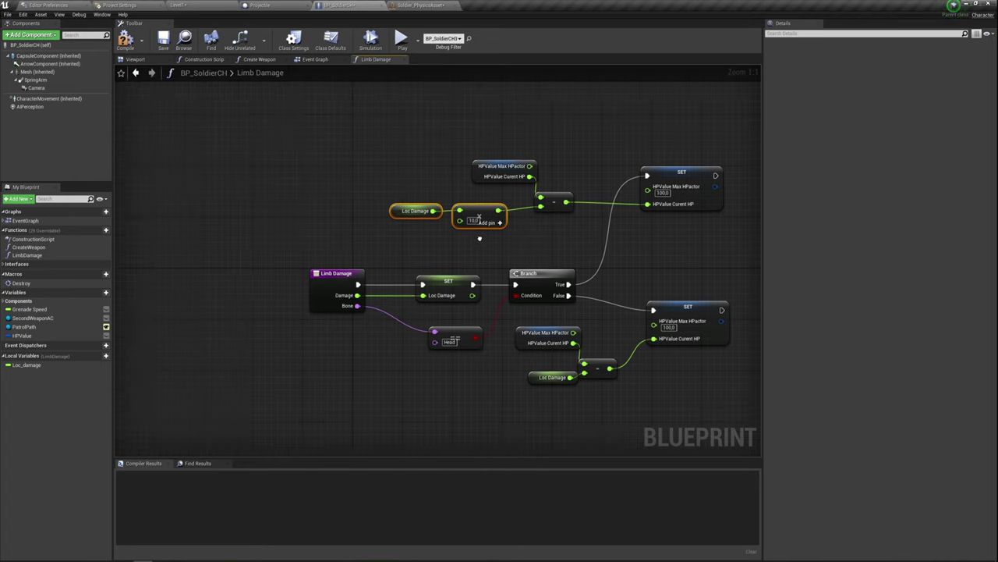
{"action": "left_click_drag", "start_coordinate": [462, 222], "coordinate": [400, 248]}
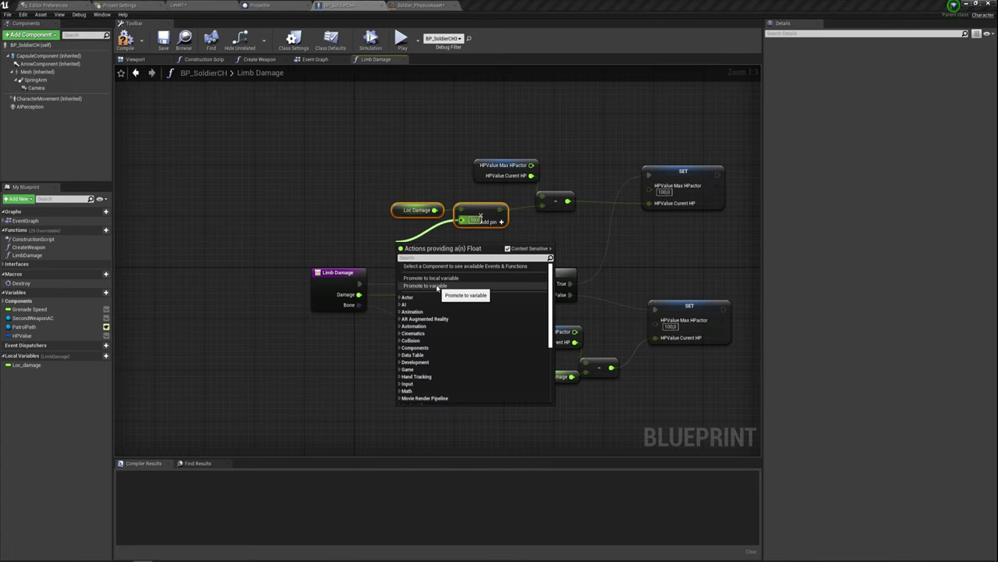
{"action": "left_click", "coordinate": [437, 287]}
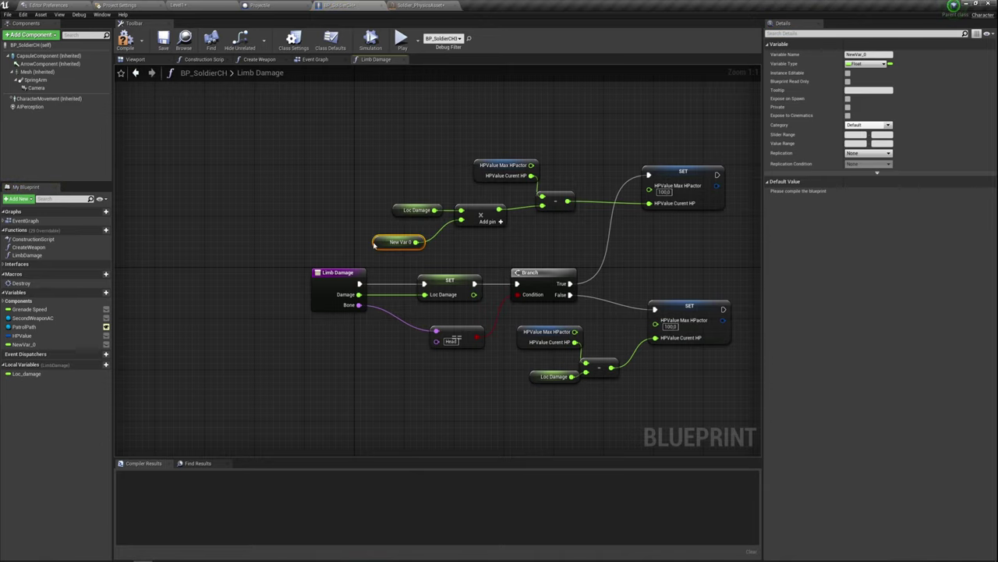
{"action": "left_click", "coordinate": [106, 345]}
{"action": "left_click", "coordinate": [106, 345]}
{"action": "key", "text": "Delete"}
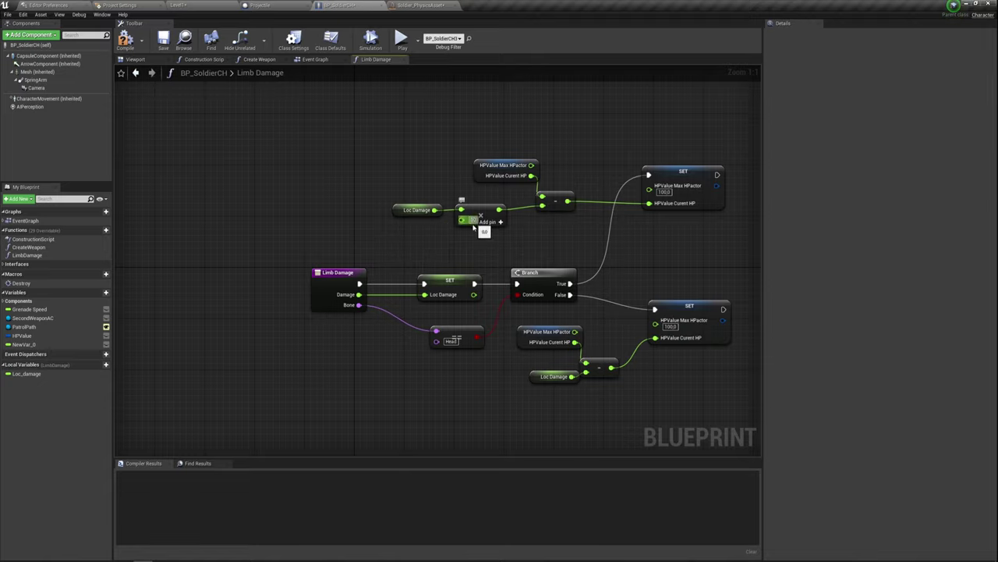
{"action": "key", "text": "Return"}
- Move the upper HP-subtraction node group slightly down and compile BP_SoldierCH
{"action": "right_click_drag", "start_coordinate": [570, 246], "coordinate": [526, 229]}
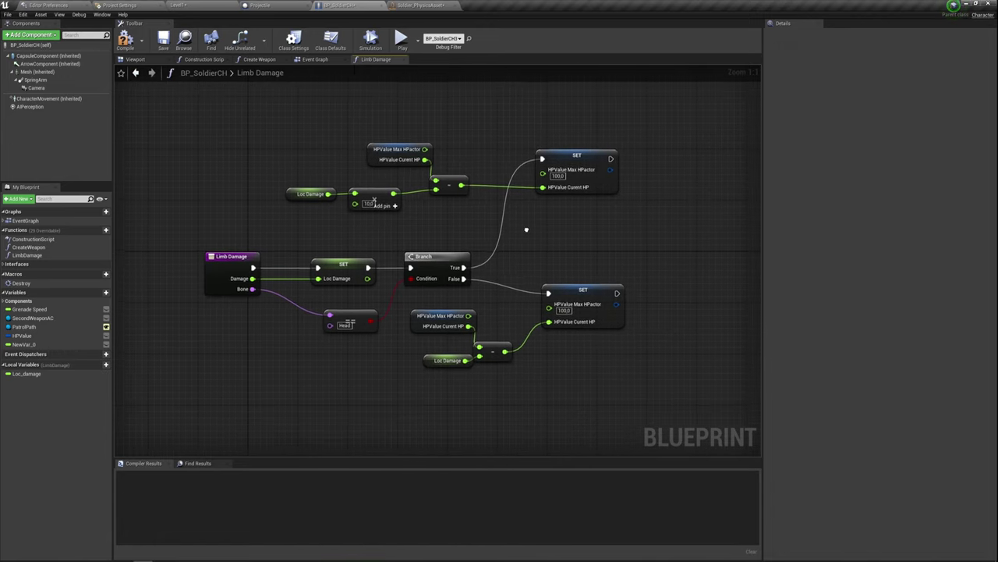
{"action": "left_click_drag", "start_coordinate": [316, 223], "coordinate": [624, 139]}
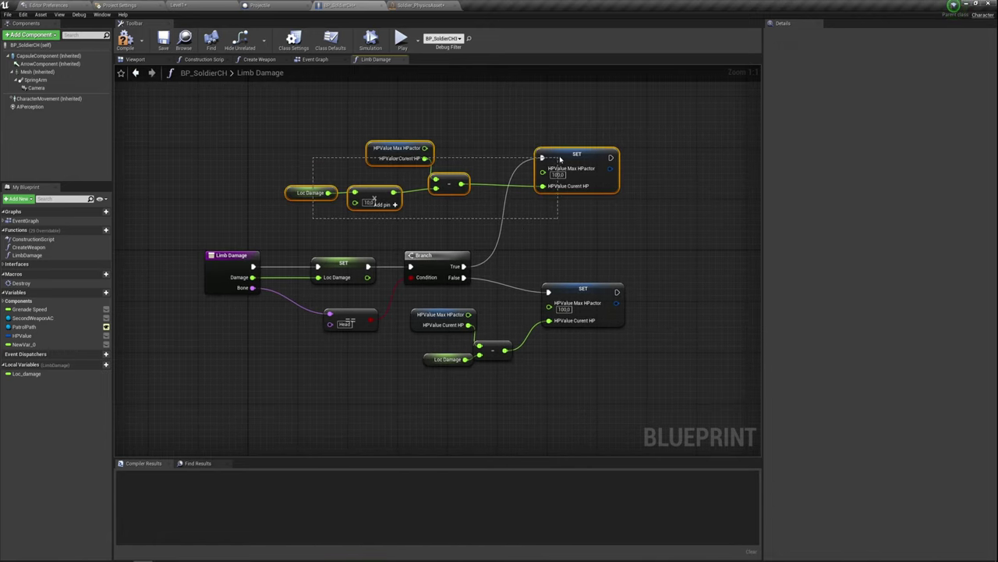
{"action": "left_click_drag", "start_coordinate": [557, 162], "coordinate": [563, 193]}
{"action": "left_click", "coordinate": [535, 274]}
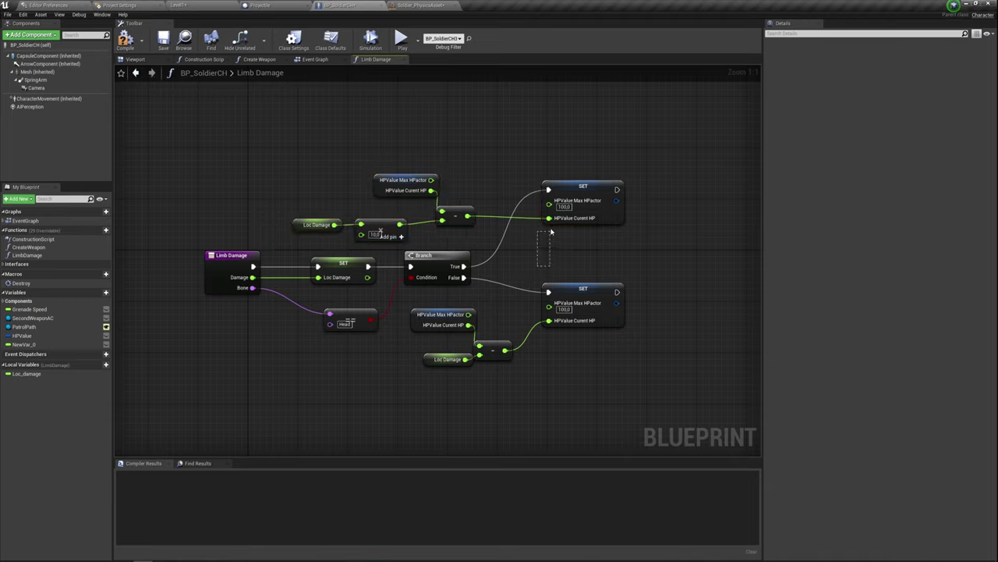
{"action": "left_click", "coordinate": [544, 212]}
{"action": "right_click", "coordinate": [542, 212]}
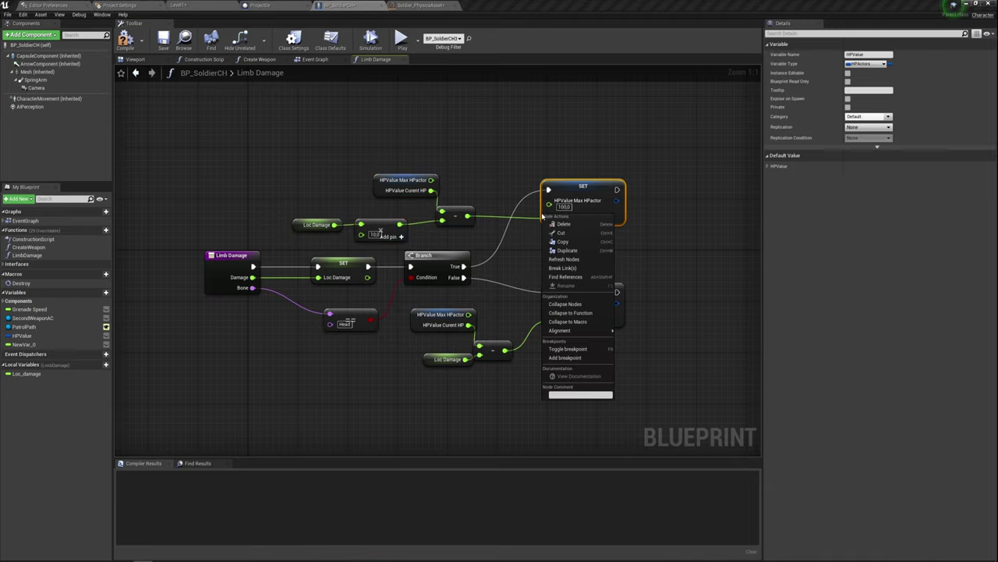
{"action": "left_click", "coordinate": [506, 252]}
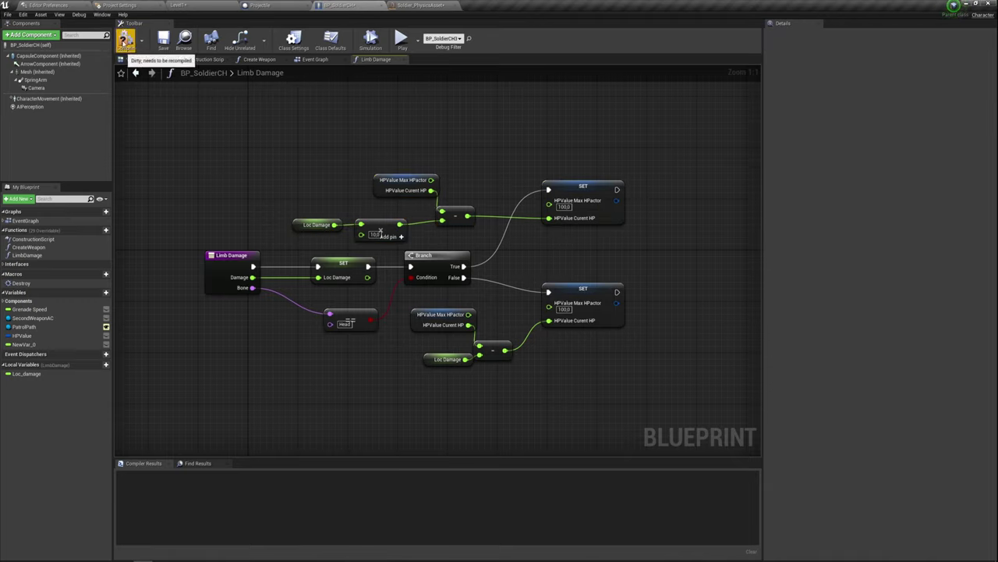
{"action": "left_click", "coordinate": [126, 40]}
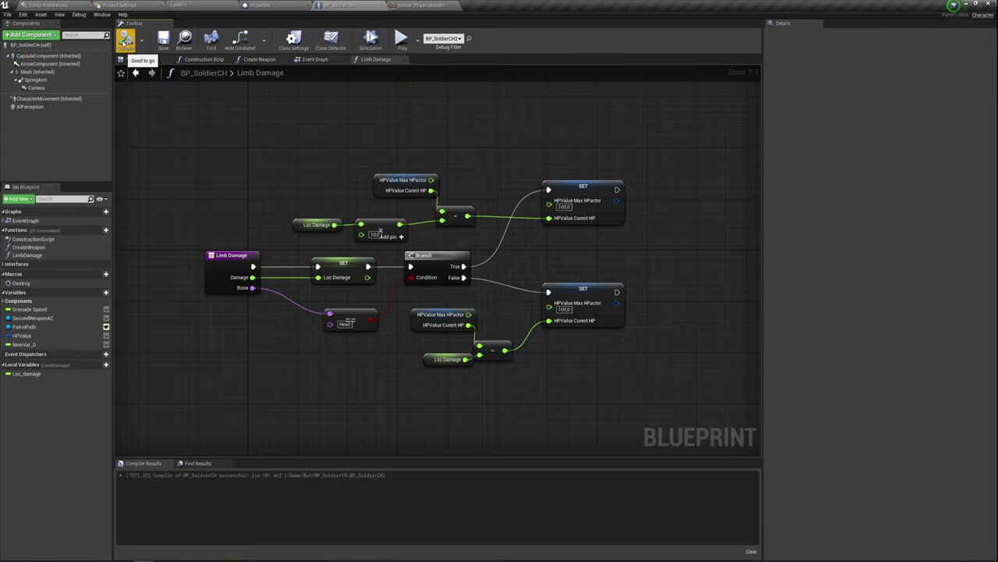
- Place a Limb Damage call beside Event Flash Damage in the Event Graph
{"action": "left_click", "coordinate": [328, 63]}
{"action": "mouse_move", "coordinate": [591, 310]}
{"action": "right_mouse_down"}
{"action": "mouse_move", "coordinate": [602, 330]}
{"action": "mouse_move", "coordinate": [584, 336]}
{"action": "right_mouse_up"}
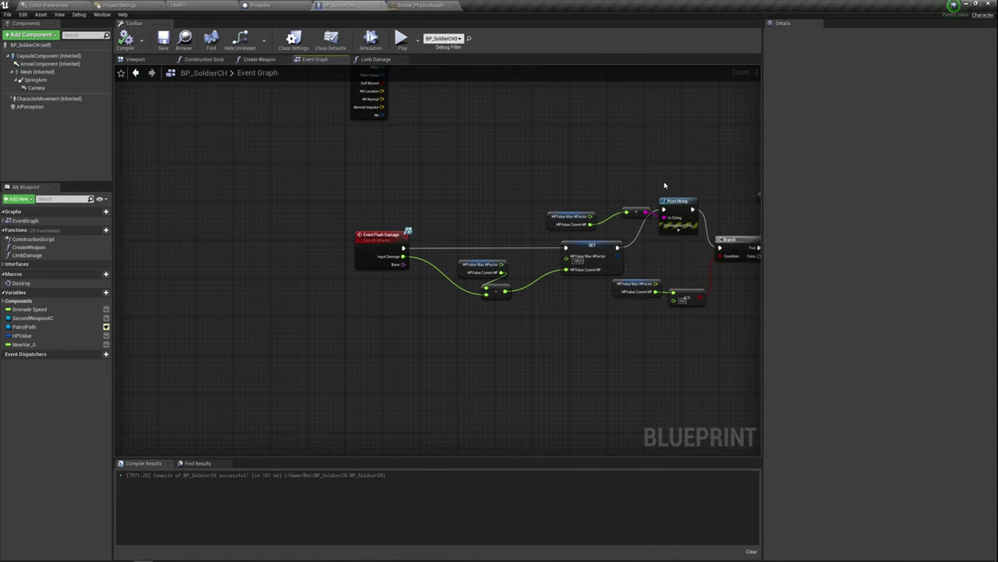
{"action": "left_click_drag", "start_coordinate": [373, 234], "coordinate": [268, 234]}
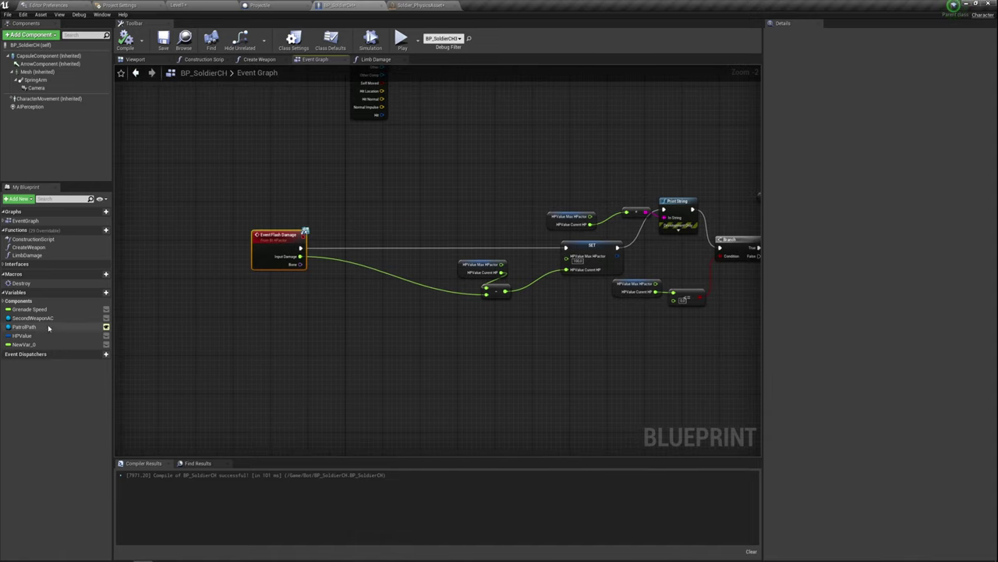
{"action": "mouse_move", "coordinate": [28, 255]}
{"action": "left_mouse_down"}
{"action": "mouse_move", "coordinate": [300, 250]}
{"action": "mouse_move", "coordinate": [347, 238]}
{"action": "left_mouse_up"}
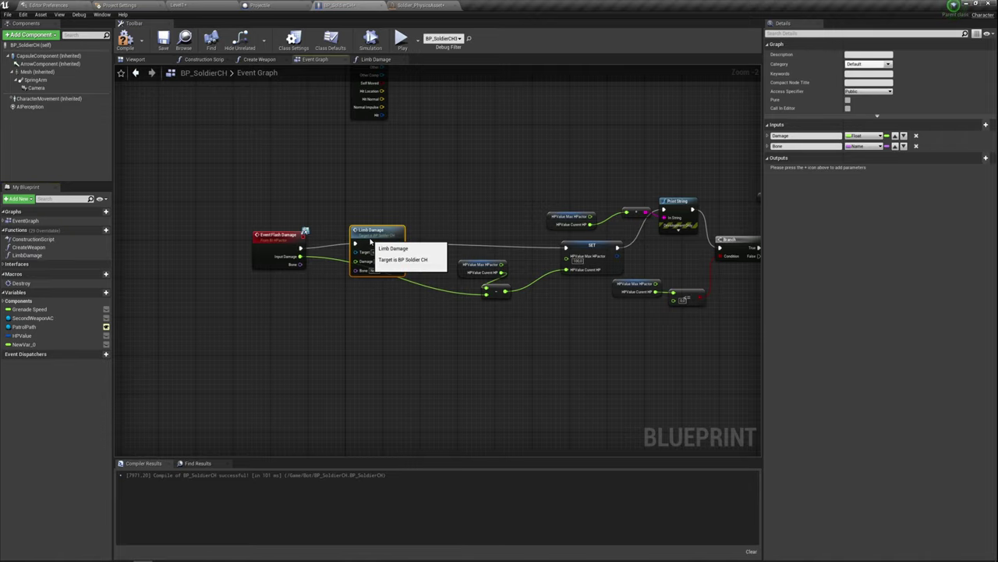
{"action": "left_click", "coordinate": [421, 248]}
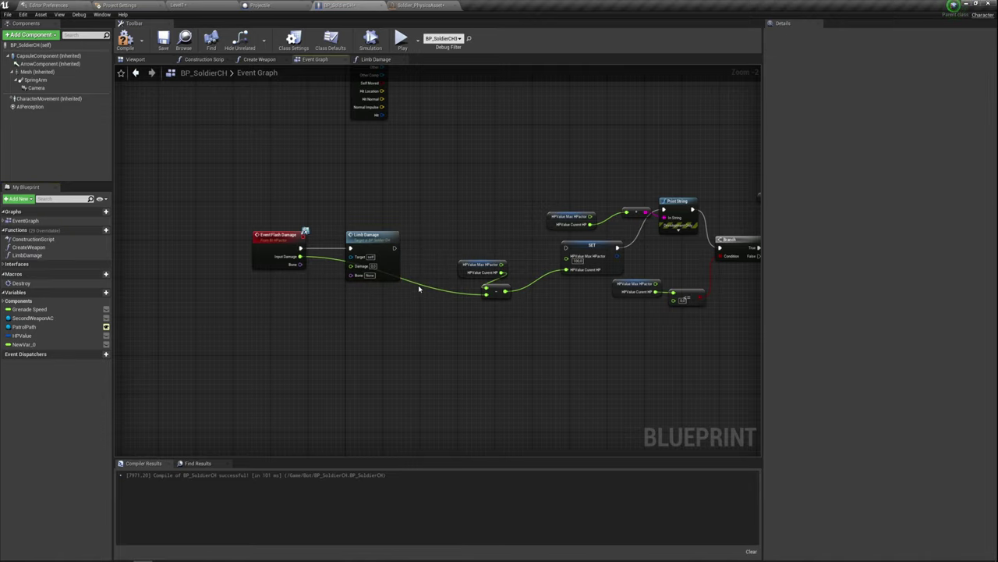
{"action": "right_click_drag", "start_coordinate": [461, 332], "coordinate": [514, 305]}
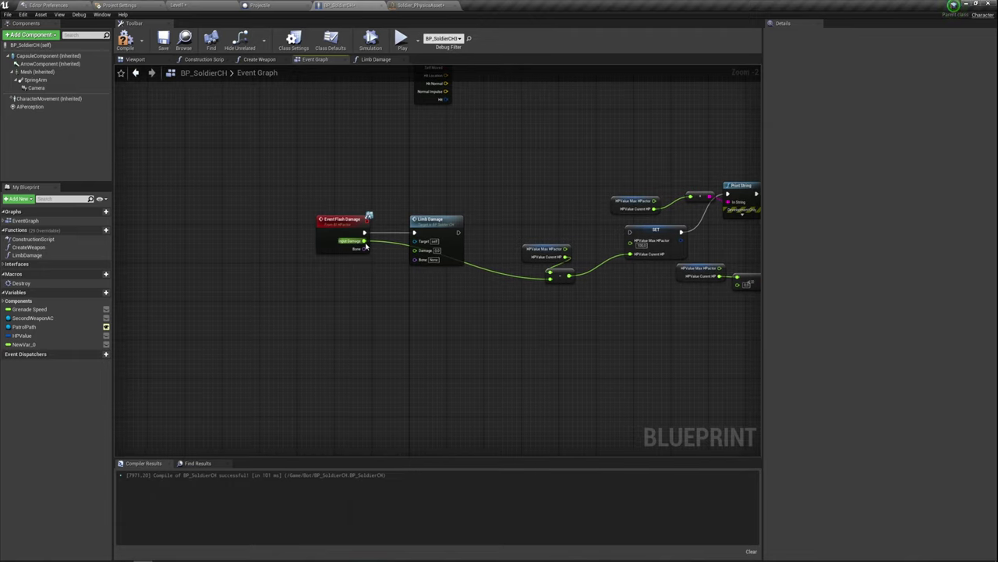
- Feed Input Damage into Limb Damage's Damage input and break its old subtraction link
{"action": "mouse_move", "coordinate": [365, 241]}
{"action": "left_mouse_down"}
{"action": "mouse_move", "coordinate": [414, 249]}
{"action": "mouse_move", "coordinate": [414, 258]}
{"action": "left_mouse_up"}
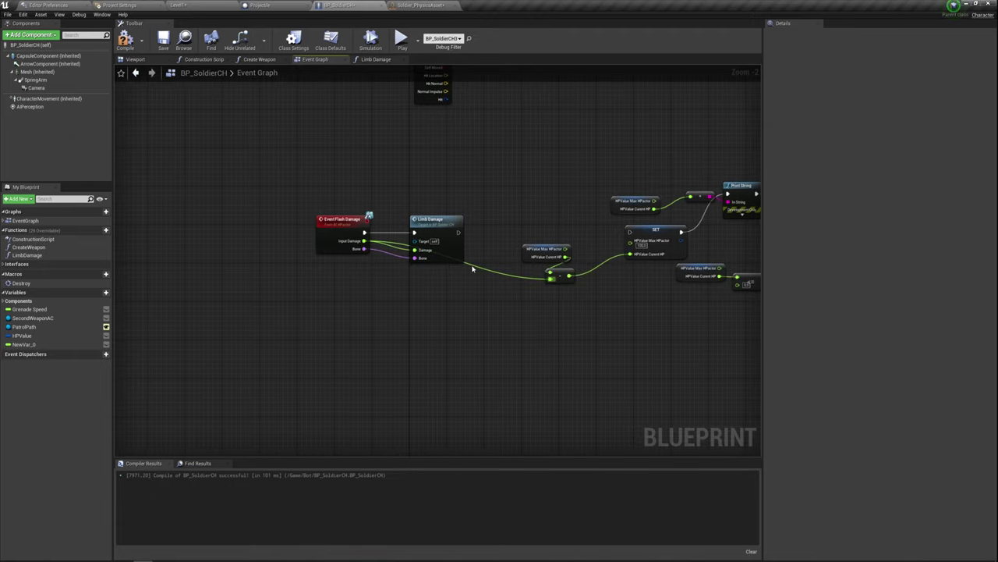
{"action": "left_click", "coordinate": [471, 269], "text": "alt"}
{"action": "right_click_drag", "start_coordinate": [511, 312], "coordinate": [365, 316]}
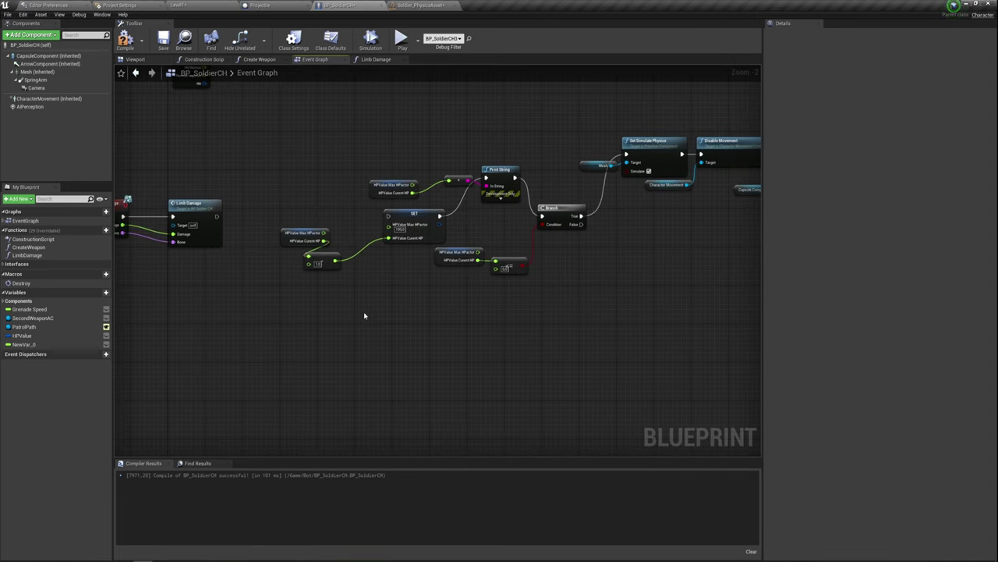
{"action": "left_click_drag", "start_coordinate": [299, 322], "coordinate": [553, 125]}
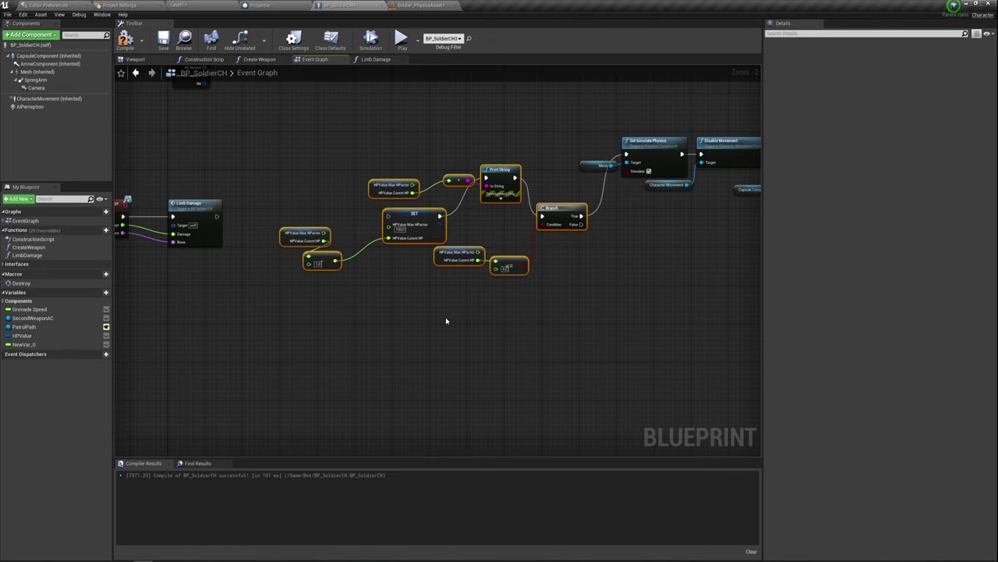
{"action": "right_click_drag", "start_coordinate": [329, 310], "coordinate": [432, 317]}
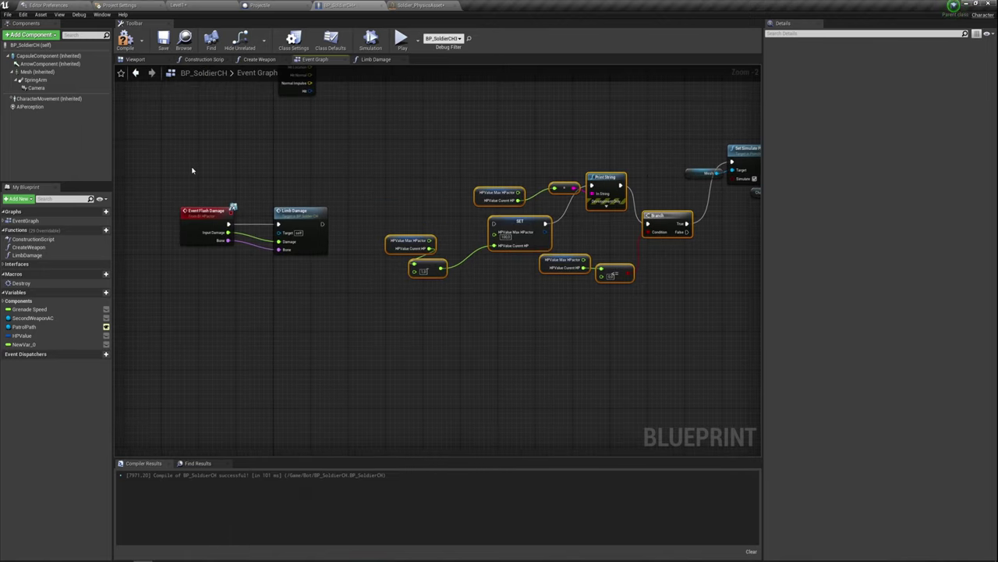
{"action": "left_click_drag", "start_coordinate": [191, 170], "coordinate": [328, 275]}
{"action": "right_click_drag", "start_coordinate": [621, 323], "coordinate": [464, 326]}
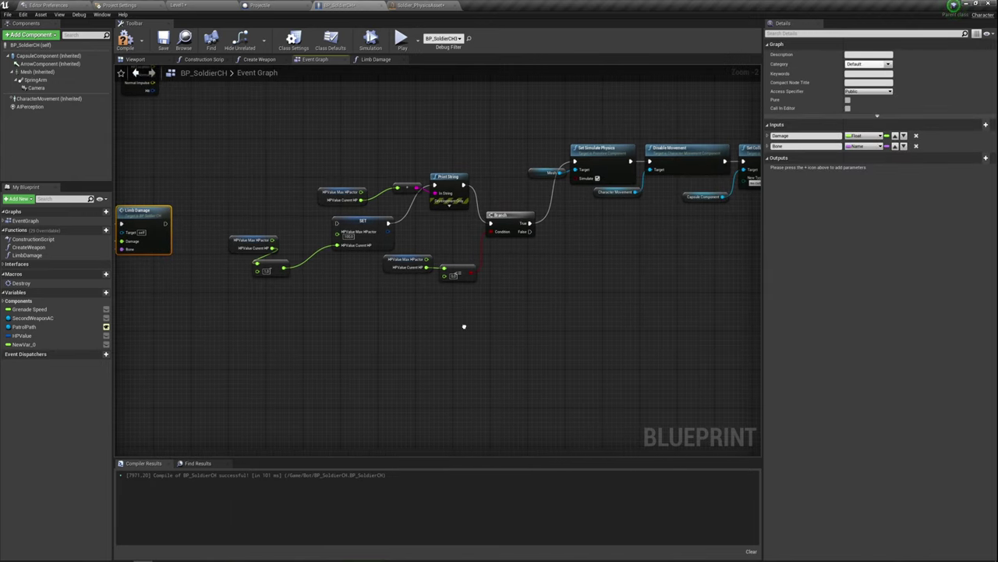
- Delete the old HP, SET, Print String and Branch nodes from the Event Graph
{"action": "key", "text": "Delete"}
{"action": "mouse_move", "coordinate": [375, 323]}
{"action": "right_mouse_down"}
{"action": "mouse_move", "coordinate": [564, 307]}
{"action": "mouse_move", "coordinate": [429, 333]}
{"action": "right_mouse_up"}
{"action": "key", "text": "ctrl+z"}
{"action": "left_click_drag", "start_coordinate": [295, 306], "coordinate": [553, 162]}
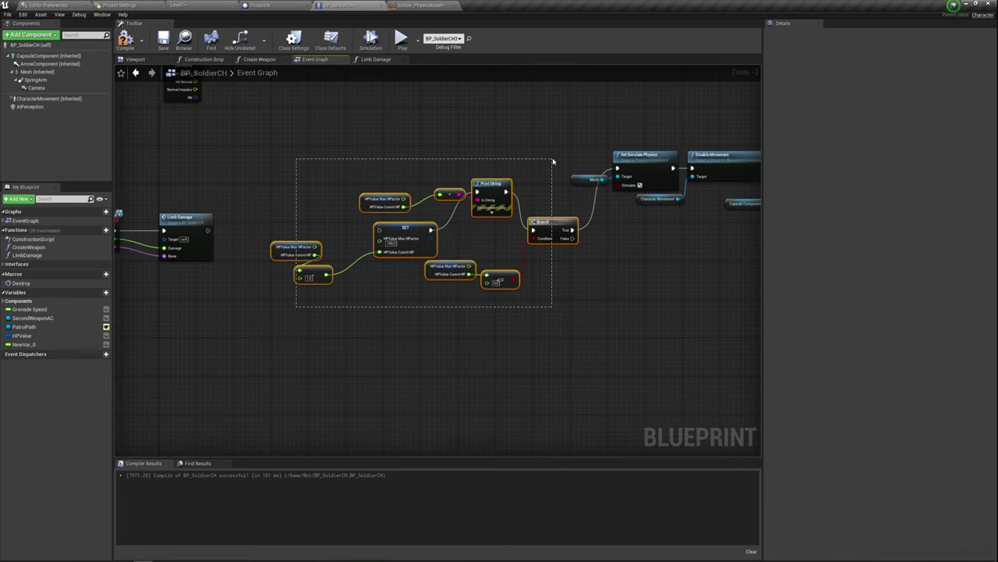
{"action": "key", "text": "Delete"}
- Move the Event Flash Damage and Limb Damage pair beside Set Simulate Physics and wire them together
{"action": "scroll", "coordinate": [536, 239], "scroll_direction": "down", "scroll_amount": 2}
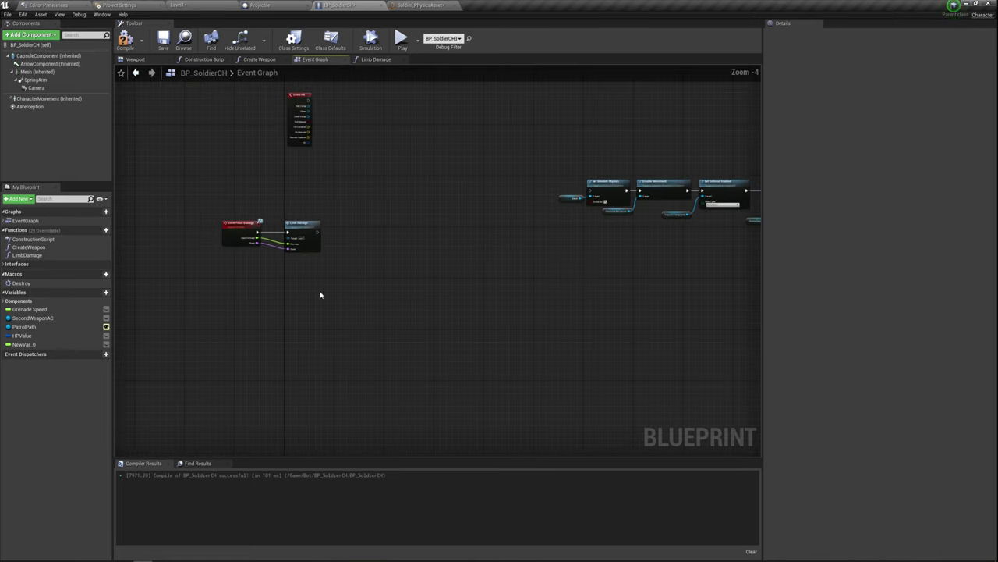
{"action": "mouse_move", "coordinate": [240, 268]}
{"action": "left_mouse_down"}
{"action": "mouse_move", "coordinate": [294, 199]}
{"action": "mouse_move", "coordinate": [511, 214]}
{"action": "left_mouse_up"}
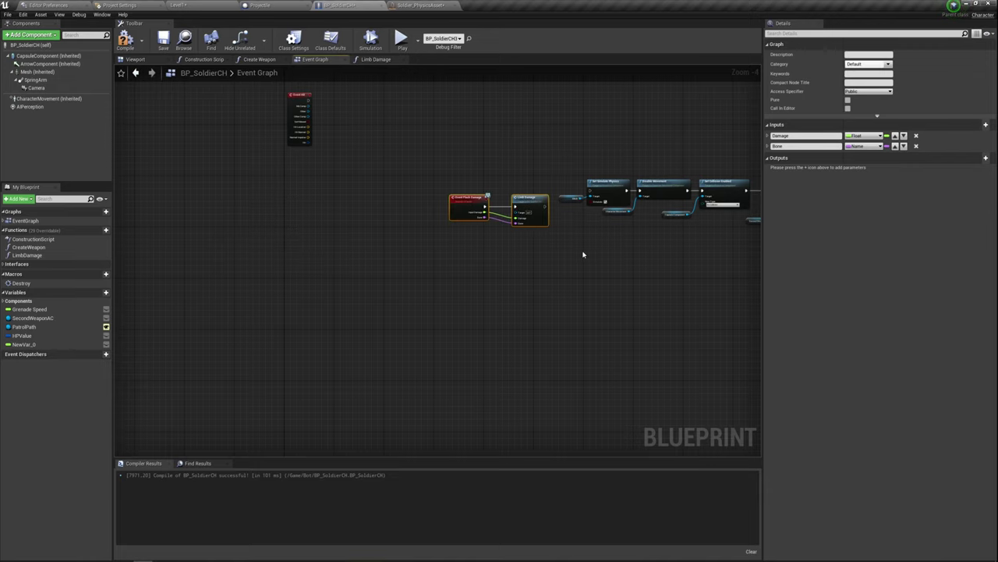
{"action": "scroll", "coordinate": [490, 285], "scroll_direction": "up", "scroll_amount": 1}
{"action": "right_click_drag", "start_coordinate": [585, 252], "coordinate": [425, 320]}
{"action": "scroll", "coordinate": [490, 285], "scroll_direction": "up", "scroll_amount": 1}
{"action": "scroll", "coordinate": [425, 320], "scroll_direction": "up", "scroll_amount": 1}
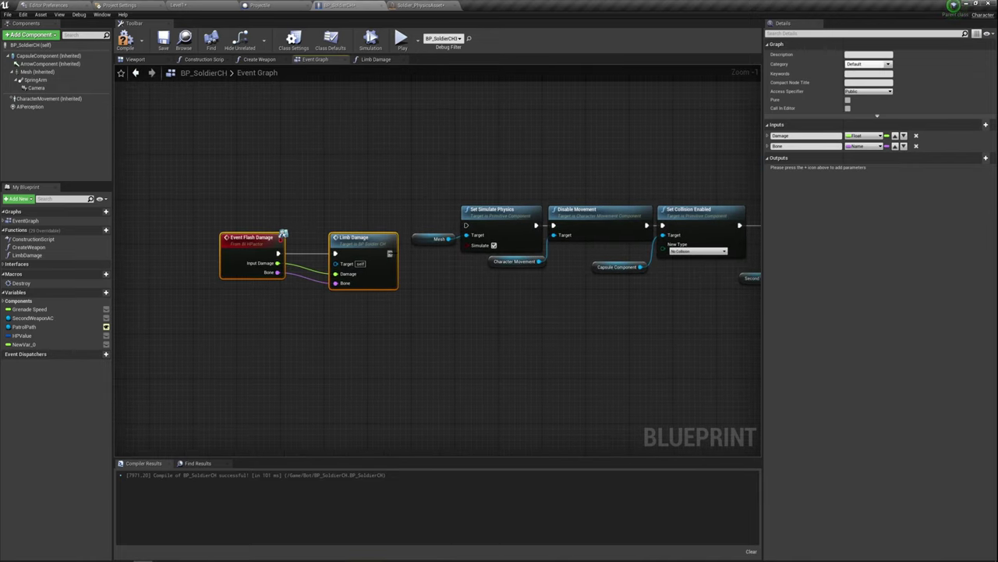
{"action": "left_click_drag", "start_coordinate": [390, 253], "coordinate": [466, 225]}
{"action": "mouse_move", "coordinate": [499, 300]}
{"action": "right_mouse_down"}
{"action": "mouse_move", "coordinate": [341, 273]}
{"action": "mouse_move", "coordinate": [429, 276]}
{"action": "mouse_move", "coordinate": [511, 312]}
{"action": "right_mouse_up"}
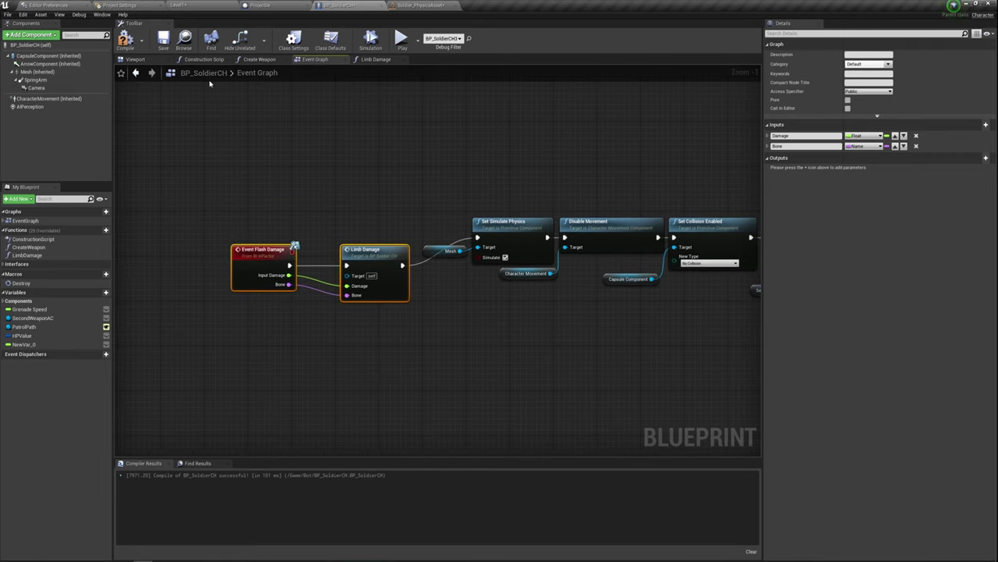
- Compile BP_SoldierCH and play-test the level twice, closing the error log each time
{"action": "left_click", "coordinate": [125, 39]}
{"action": "left_click", "coordinate": [401, 39]}
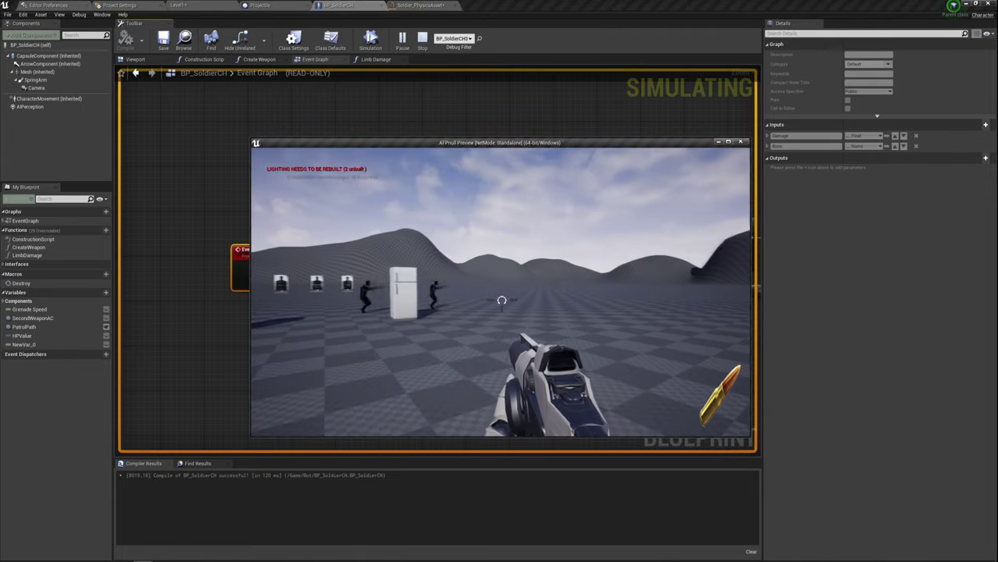
{"action": "key", "text": "Escape"}
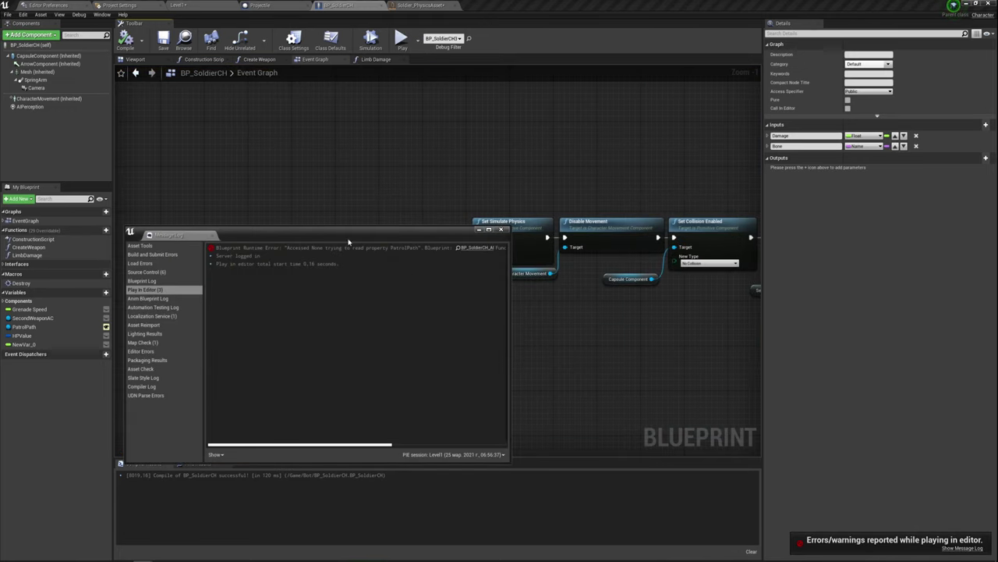
{"action": "left_click", "coordinate": [507, 231]}
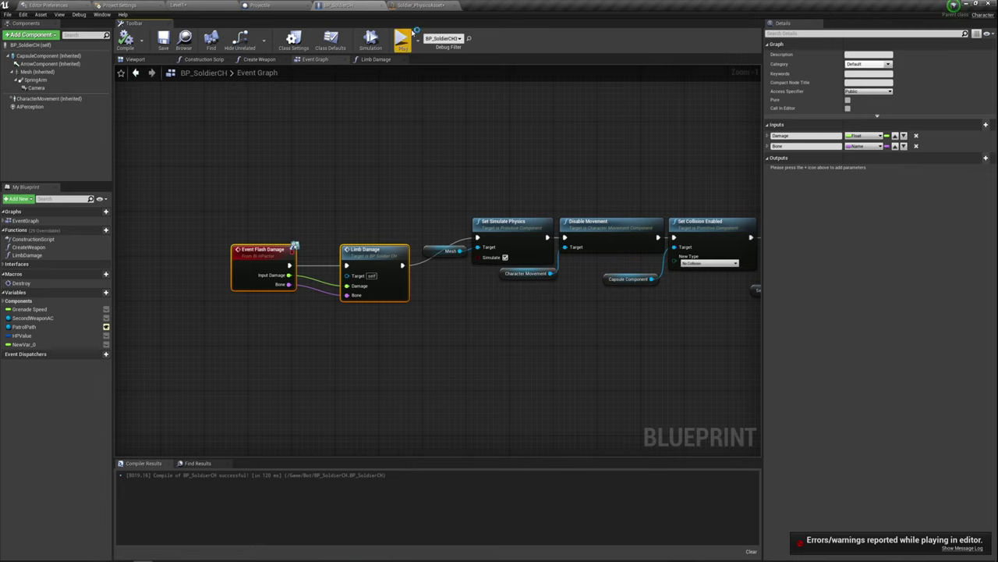
{"action": "left_click", "coordinate": [402, 38]}
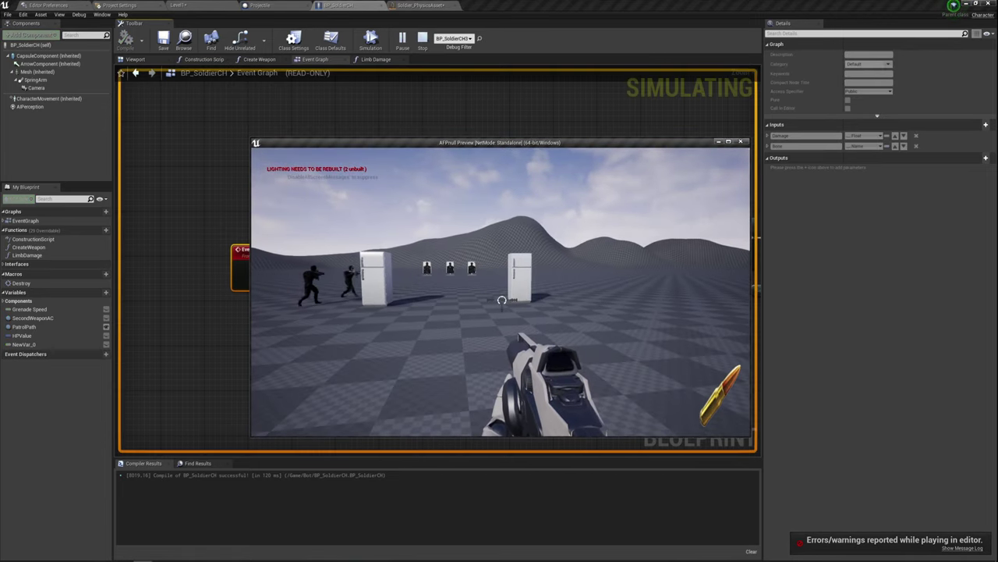
{"action": "key", "text": "Escape"}
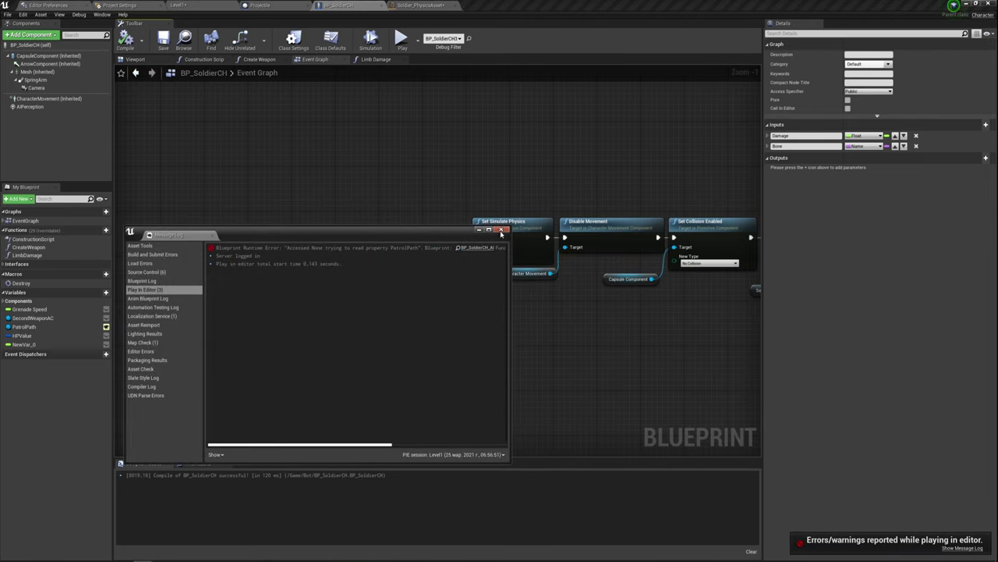
{"action": "left_click", "coordinate": [499, 230]}
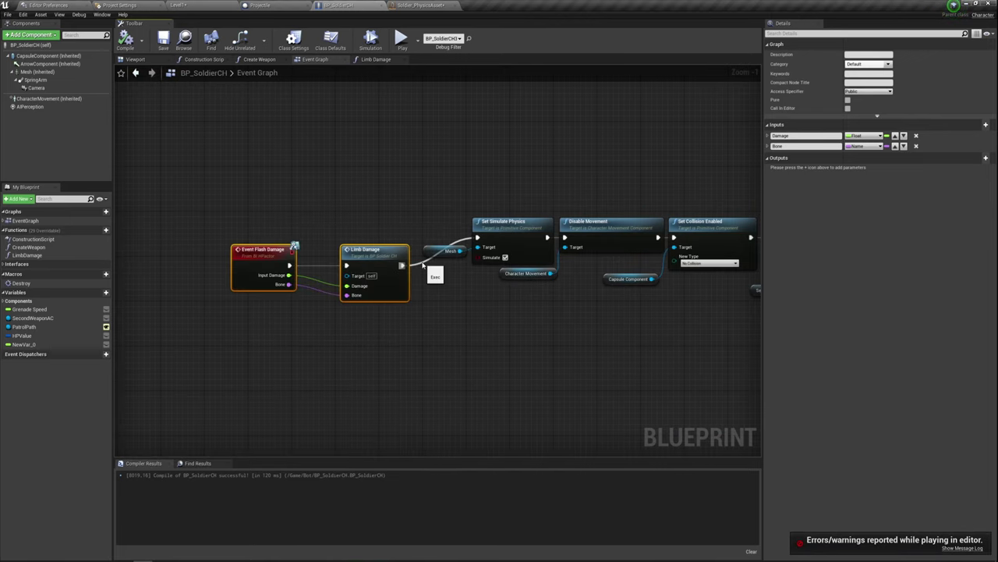
- Unhook Limb Damage from the physics chain, play-test again, then select the death nodes
{"action": "left_click_drag", "start_coordinate": [431, 258], "coordinate": [434, 266]}
{"action": "right_click_drag", "start_coordinate": [584, 204], "coordinate": [517, 195]}
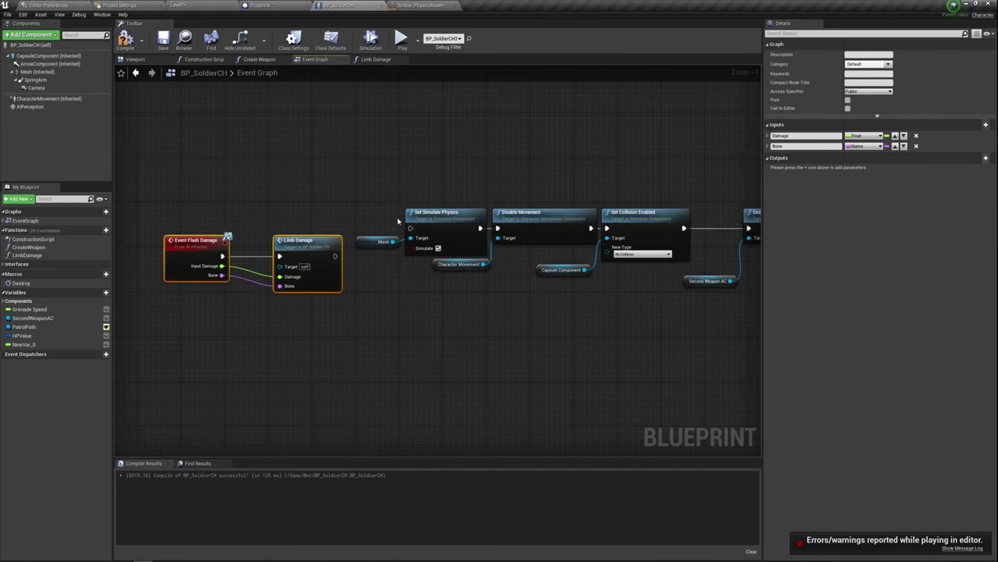
{"action": "mouse_move", "coordinate": [373, 179]}
{"action": "left_mouse_down"}
{"action": "mouse_move", "coordinate": [698, 297]}
{"action": "mouse_move", "coordinate": [676, 297]}
{"action": "left_mouse_up"}
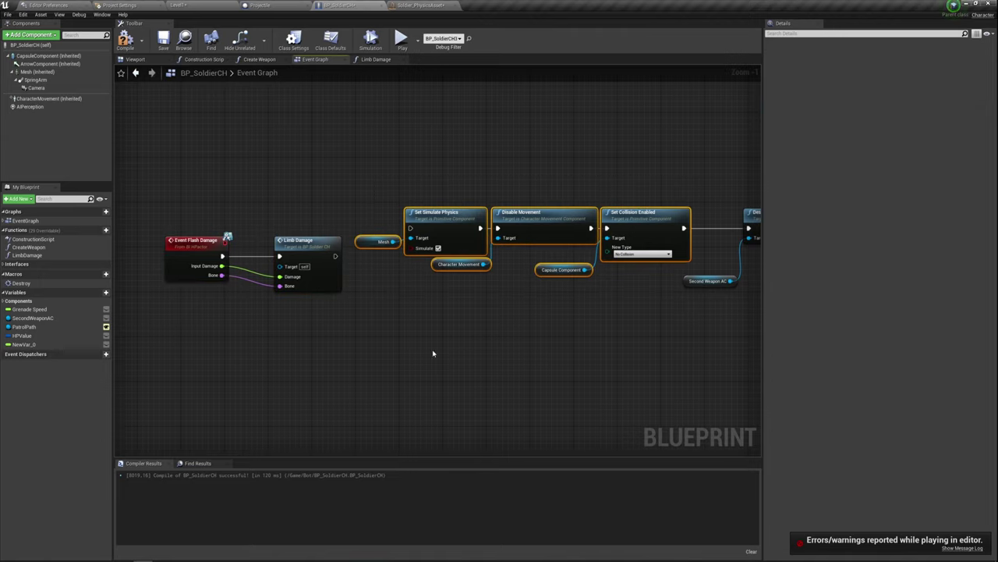
{"action": "left_click", "coordinate": [392, 346]}
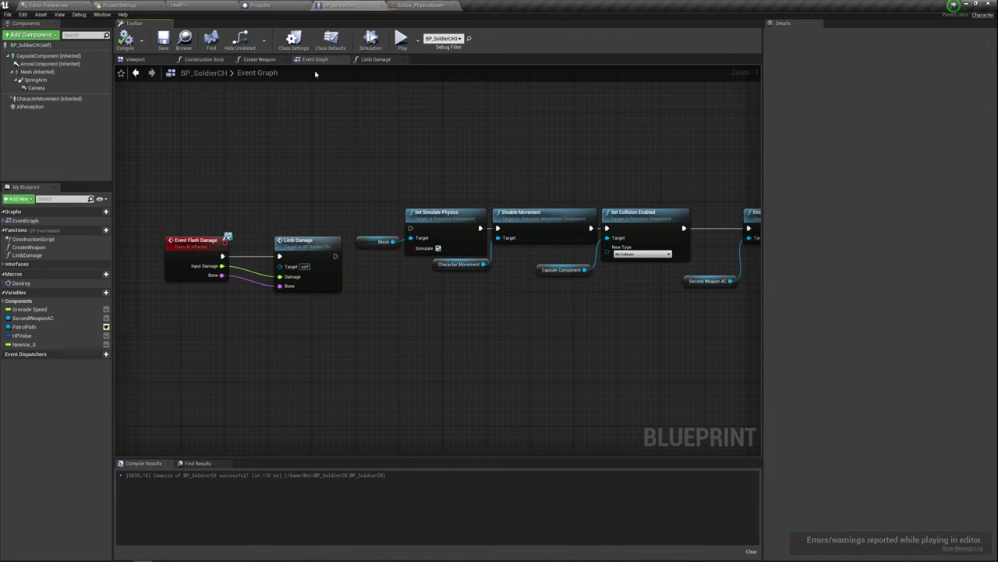
{"action": "left_click", "coordinate": [401, 39]}
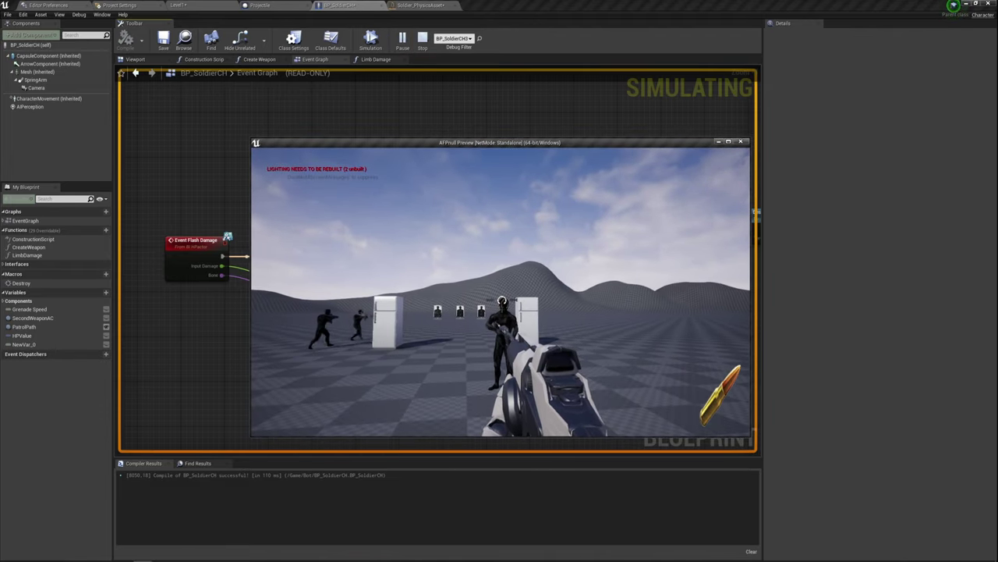
{"action": "key", "text": "Escape"}
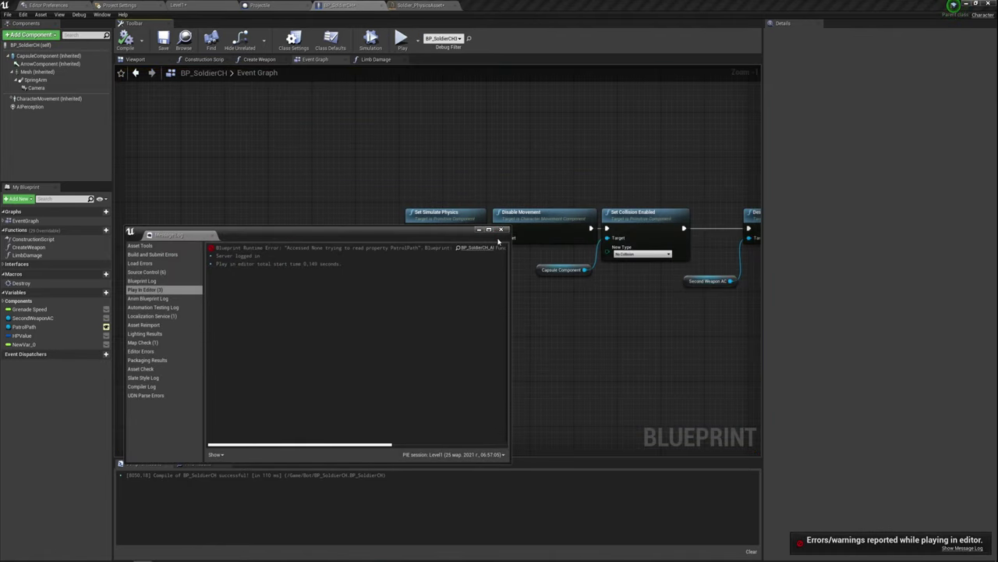
{"action": "left_click", "coordinate": [497, 232]}
{"action": "left_click_drag", "start_coordinate": [380, 264], "coordinate": [629, 197]}
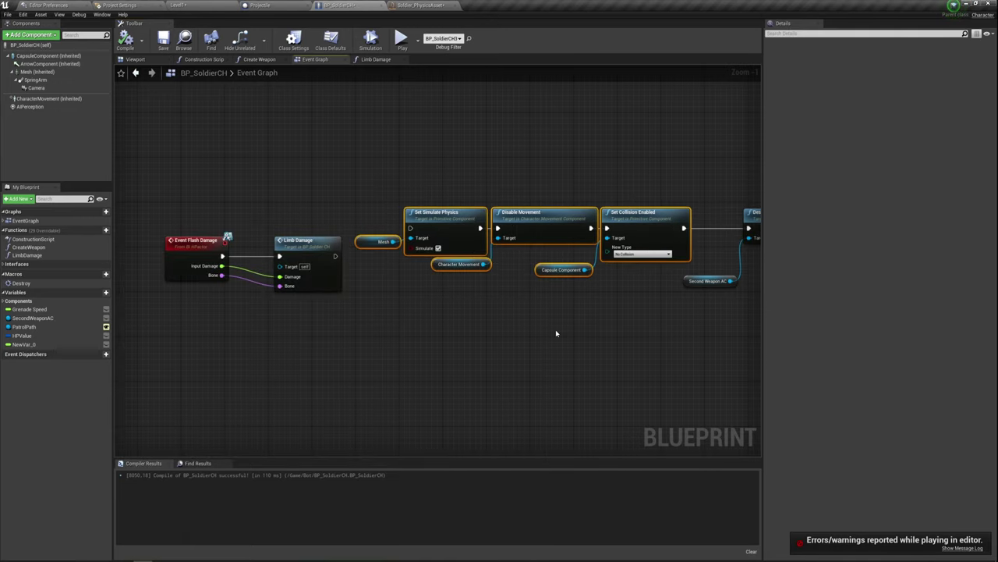
- Copy the nodes from Set Simulate Physics through DestroyActor and open the Limb Damage function graph
{"action": "right_click_drag", "start_coordinate": [529, 323], "coordinate": [439, 302]}
{"action": "left_click_drag", "start_coordinate": [277, 259], "coordinate": [712, 173]}
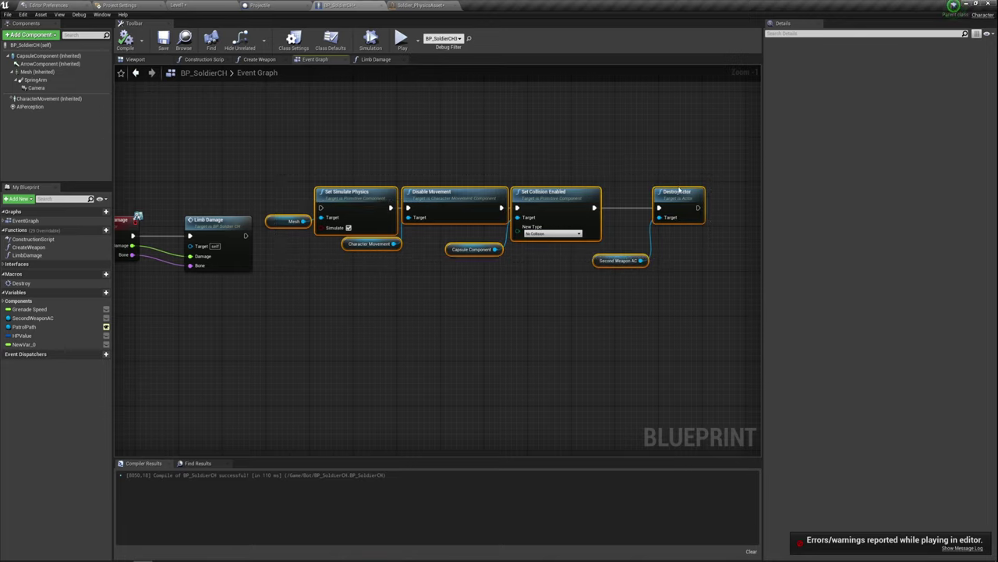
{"action": "right_click", "coordinate": [679, 190]}
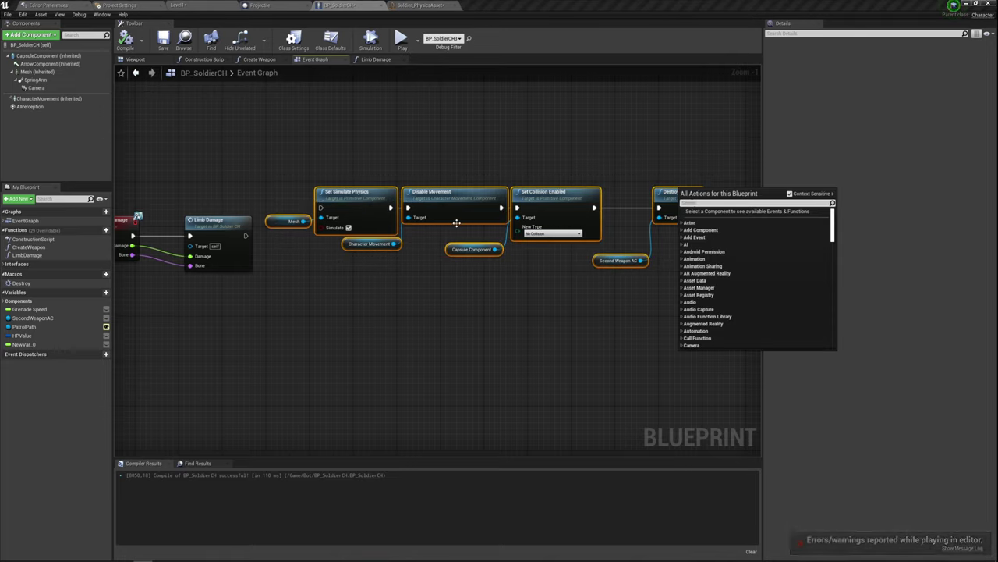
{"action": "mouse_move", "coordinate": [289, 149]}
{"action": "left_mouse_down"}
{"action": "mouse_move", "coordinate": [625, 282]}
{"action": "mouse_move", "coordinate": [688, 279]}
{"action": "left_mouse_up"}
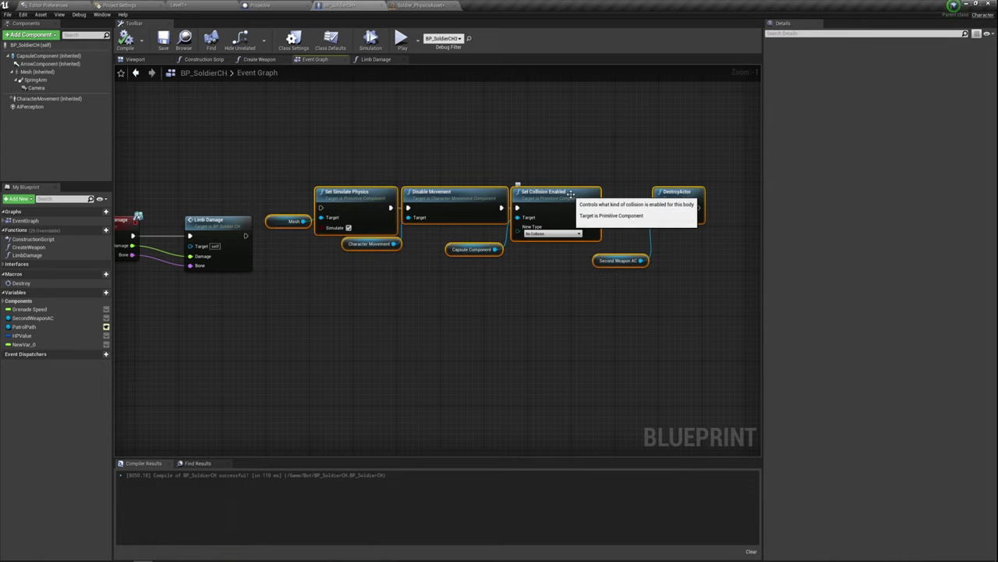
{"action": "double_click", "coordinate": [221, 233]}
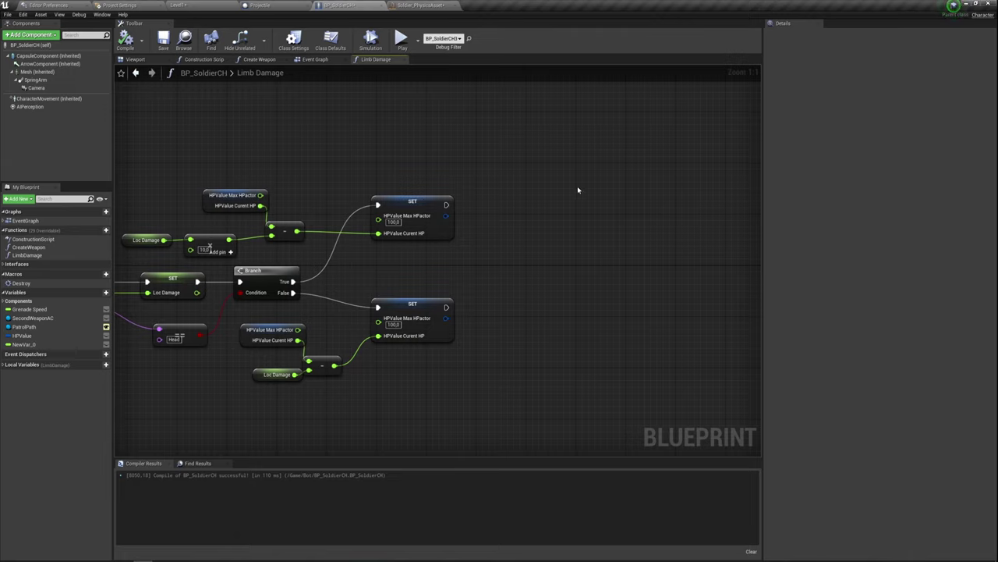
- Paste the death nodes into Limb Damage and wire the upper HP SET into Set Simulate Physics
{"action": "key", "text": "ctrl+v"}
{"action": "left_click_drag", "start_coordinate": [580, 209], "coordinate": [574, 209]}
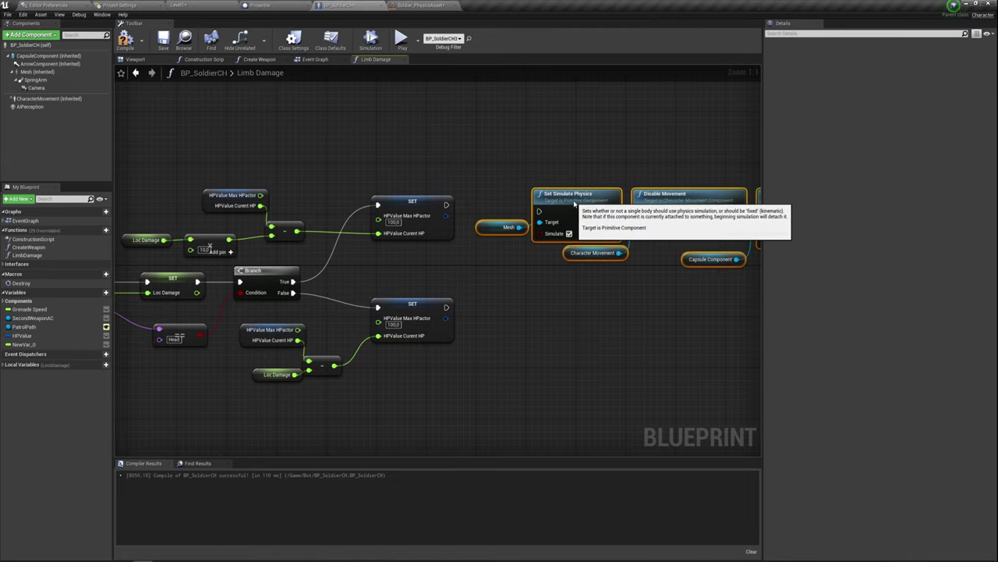
{"action": "left_click_drag", "start_coordinate": [447, 204], "coordinate": [538, 211]}
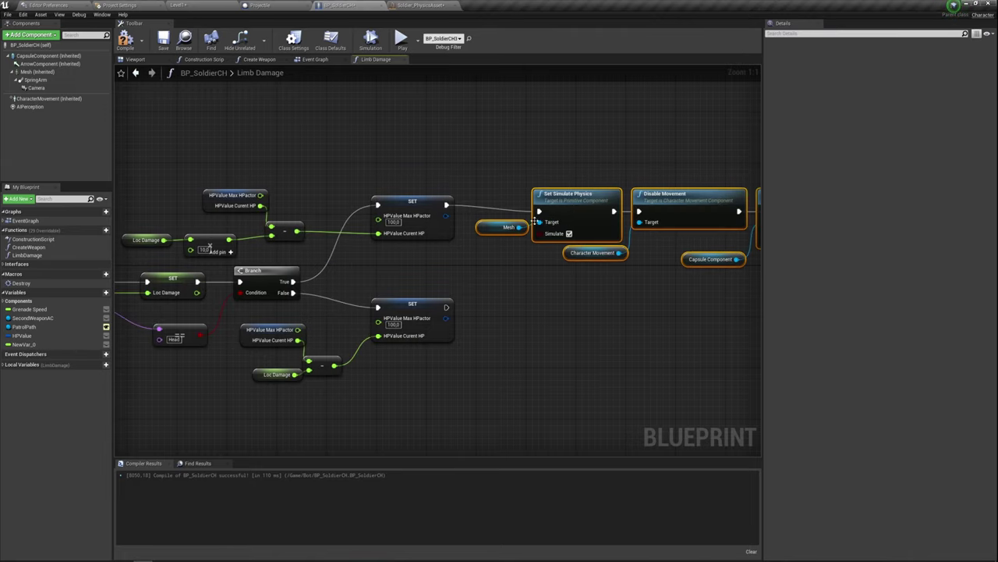
{"action": "mouse_move", "coordinate": [570, 286]}
{"action": "right_mouse_down"}
{"action": "mouse_move", "coordinate": [515, 275]}
{"action": "mouse_move", "coordinate": [476, 284]}
{"action": "right_mouse_up"}
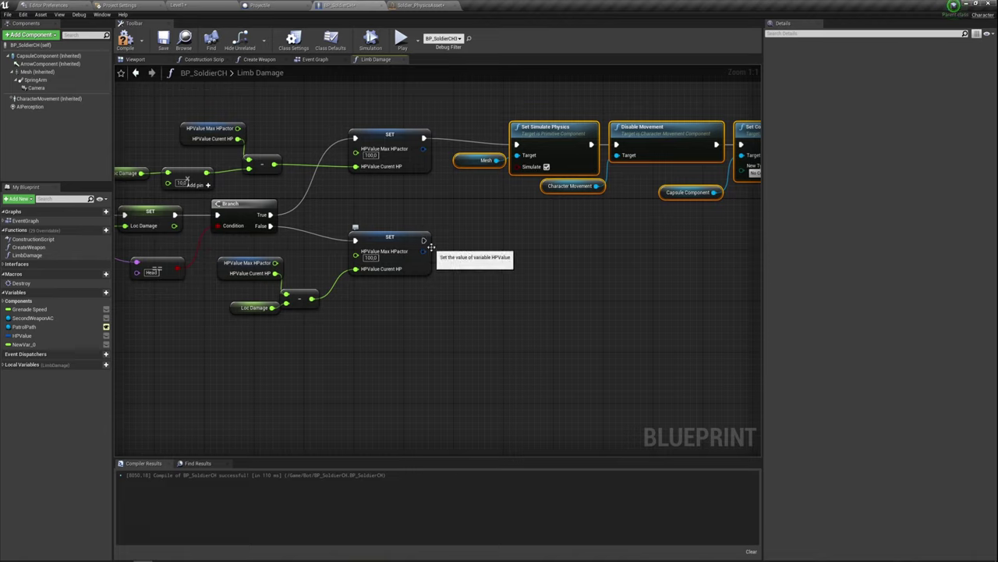
- Add a Branch node fed by the lower SET node's output
{"action": "left_click", "coordinate": [470, 248]}
{"action": "left_click_drag", "start_coordinate": [476, 260], "coordinate": [425, 243]}
{"action": "key", "text": "Escape"}
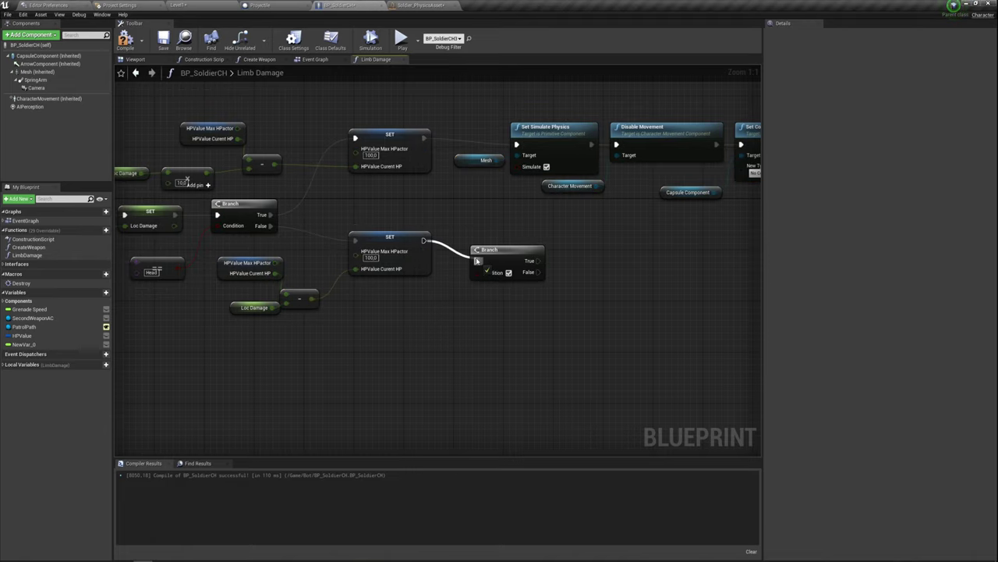
{"action": "left_click_drag", "start_coordinate": [477, 260], "coordinate": [495, 235]}
{"action": "mouse_move", "coordinate": [421, 318]}
{"action": "right_mouse_down"}
{"action": "mouse_move", "coordinate": [399, 309]}
{"action": "mouse_move", "coordinate": [421, 303]}
{"action": "right_mouse_up"}
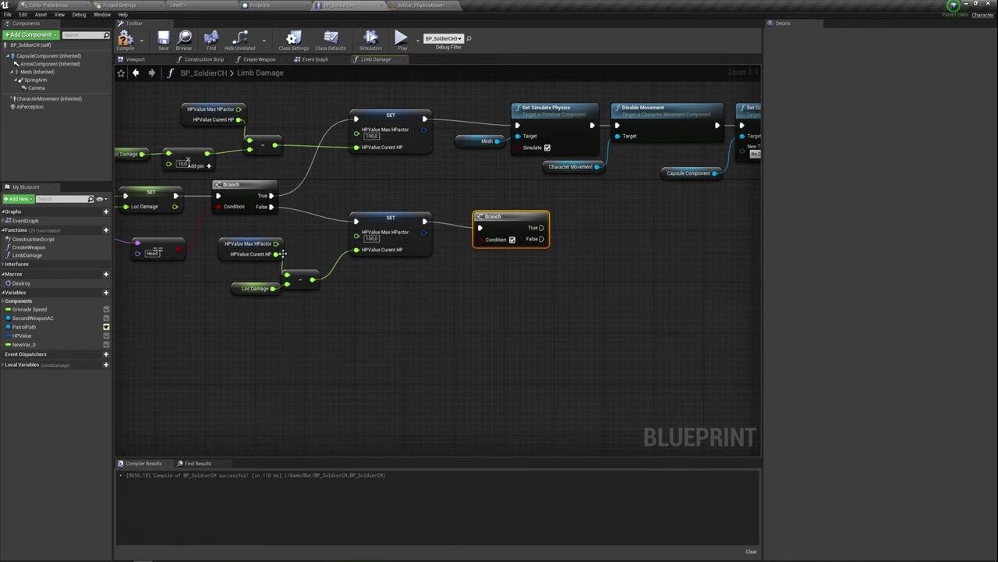
- Gate the Branch on Current HP <= 0.0 and run the death nodes from its True output
{"action": "left_click_drag", "start_coordinate": [276, 254], "coordinate": [432, 295]}
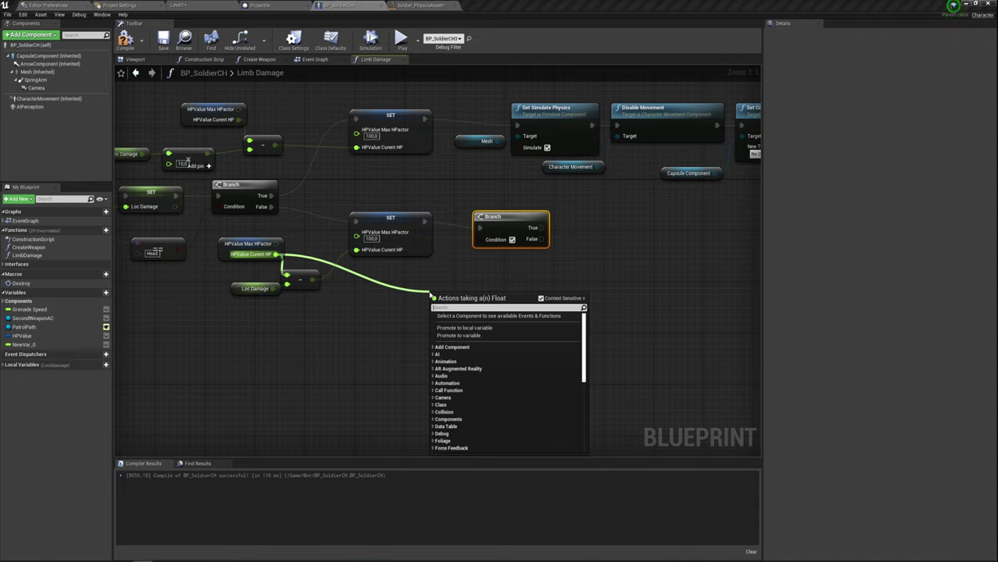
{"action": "type", "text": "-"}
{"action": "left_click", "coordinate": [464, 340]}
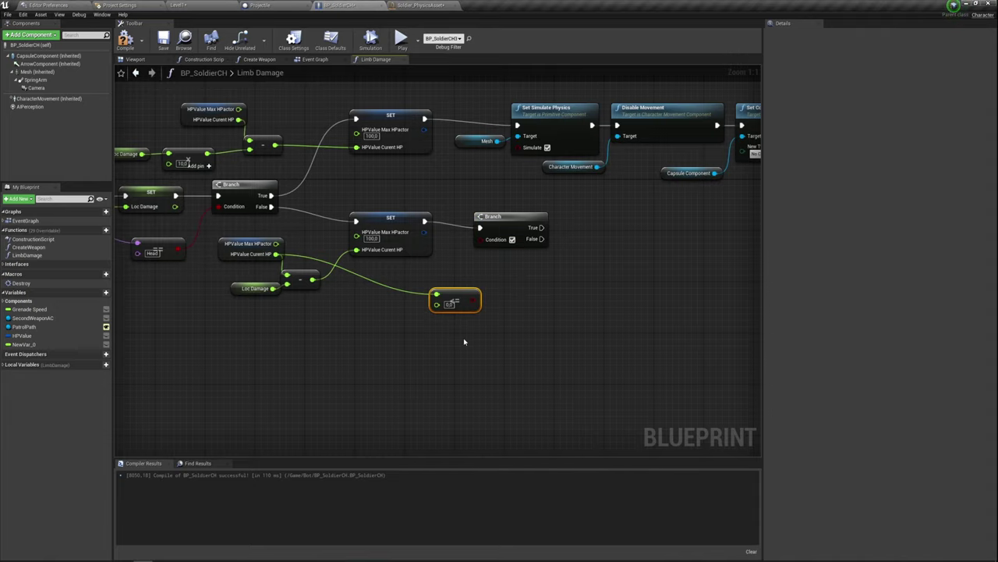
{"action": "left_click_drag", "start_coordinate": [471, 300], "coordinate": [476, 282]}
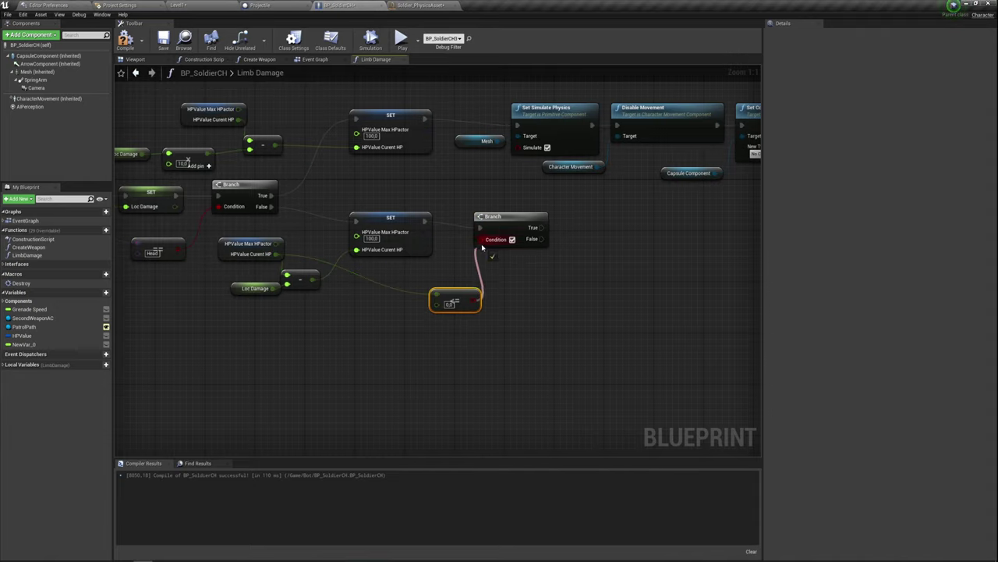
{"action": "mouse_move", "coordinate": [482, 249]}
{"action": "left_mouse_down"}
{"action": "mouse_move", "coordinate": [483, 239]}
{"action": "mouse_move", "coordinate": [472, 304]}
{"action": "left_mouse_up"}
{"action": "left_click", "coordinate": [473, 254]}
{"action": "mouse_move", "coordinate": [585, 290]}
{"action": "right_mouse_down"}
{"action": "mouse_move", "coordinate": [474, 322]}
{"action": "mouse_move", "coordinate": [421, 307]}
{"action": "right_mouse_up"}
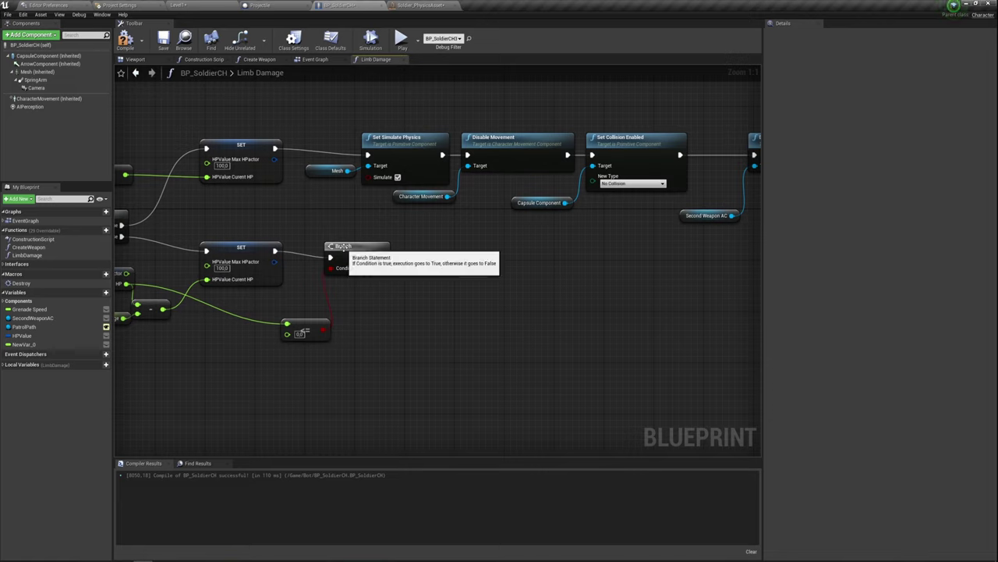
{"action": "mouse_move", "coordinate": [369, 257]}
{"action": "left_mouse_down"}
{"action": "mouse_move", "coordinate": [376, 264]}
{"action": "mouse_move", "coordinate": [368, 156]}
{"action": "left_mouse_up"}
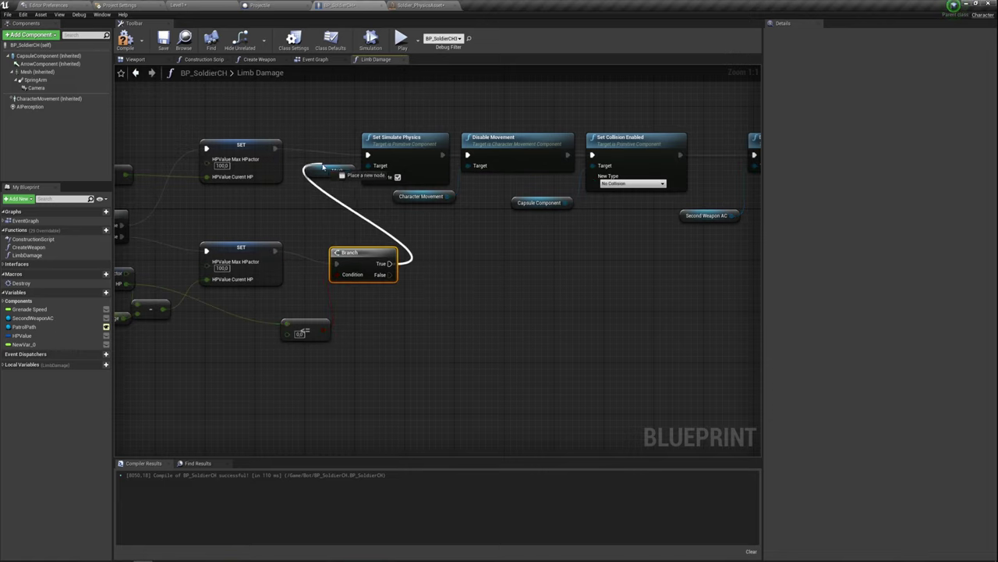
{"action": "right_click_drag", "start_coordinate": [556, 269], "coordinate": [478, 288]}
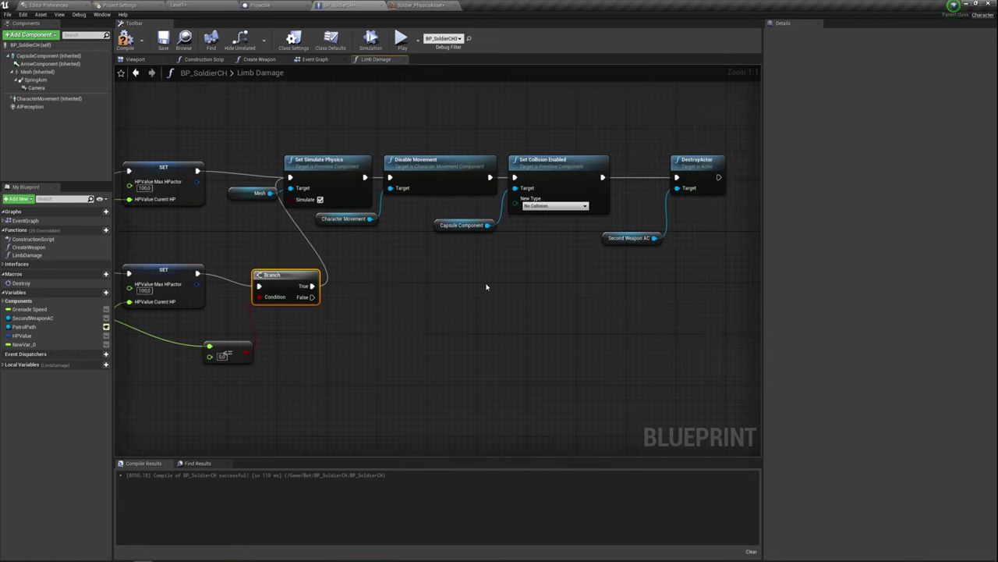
{"action": "right_click_drag", "start_coordinate": [486, 223], "coordinate": [582, 207]}
{"action": "right_click_drag", "start_coordinate": [582, 263], "coordinate": [632, 229]}
{"action": "right_click_drag", "start_coordinate": [491, 286], "coordinate": [507, 279]}
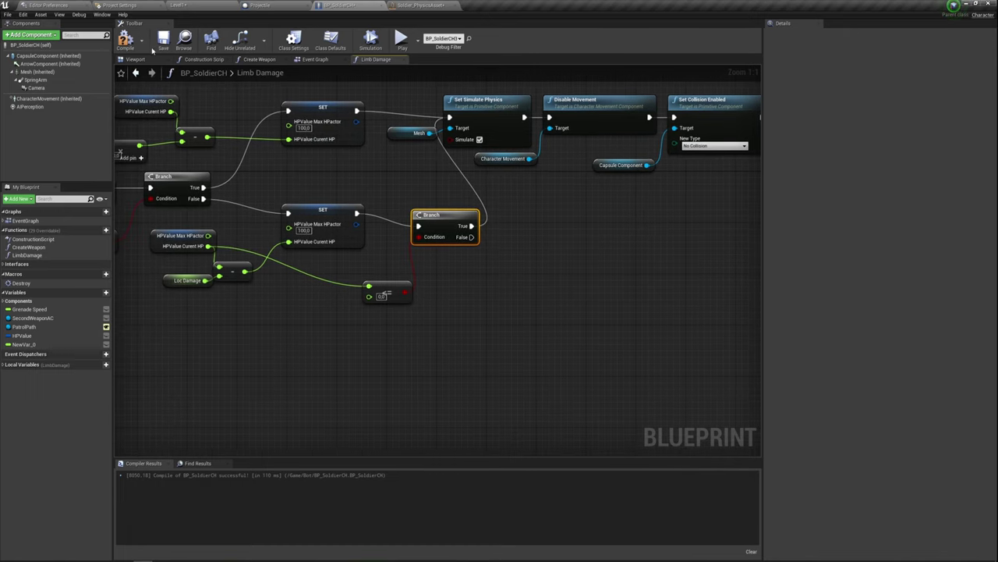
- Compile BP_SoldierCH, play-test the level, then stop it and close the Message Log
{"action": "left_click", "coordinate": [125, 41]}
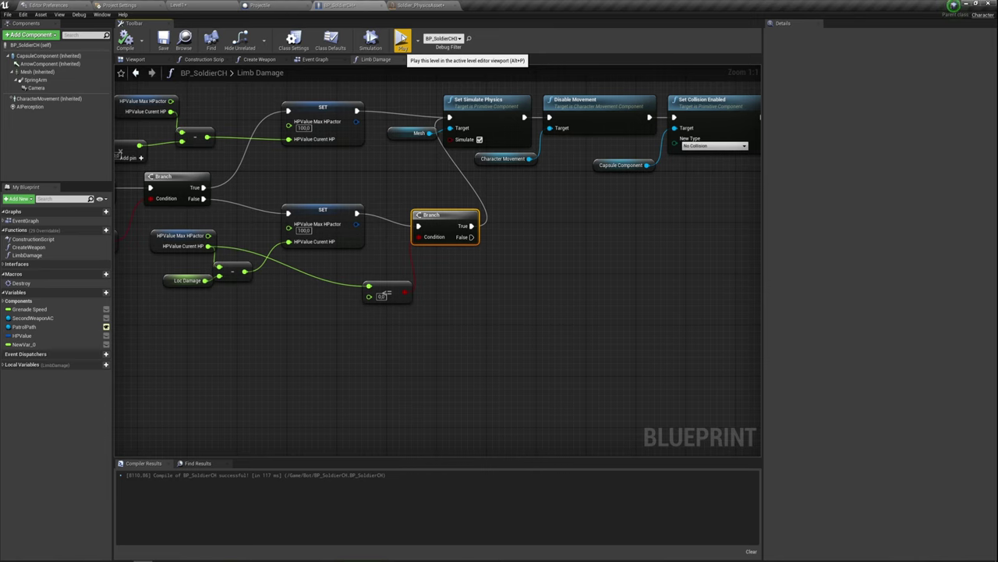
{"action": "left_click", "coordinate": [401, 41]}
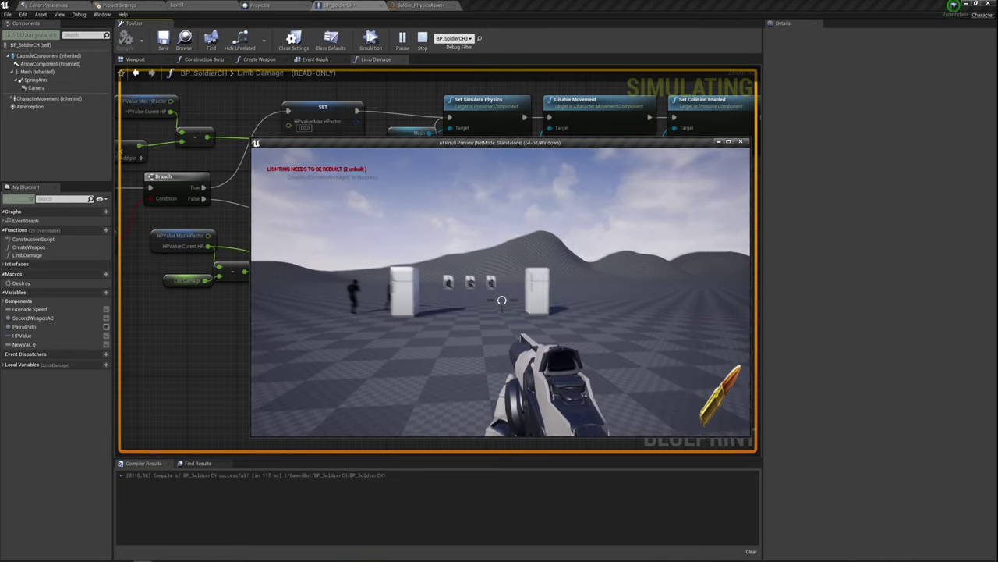
{"action": "key", "text": "Escape"}
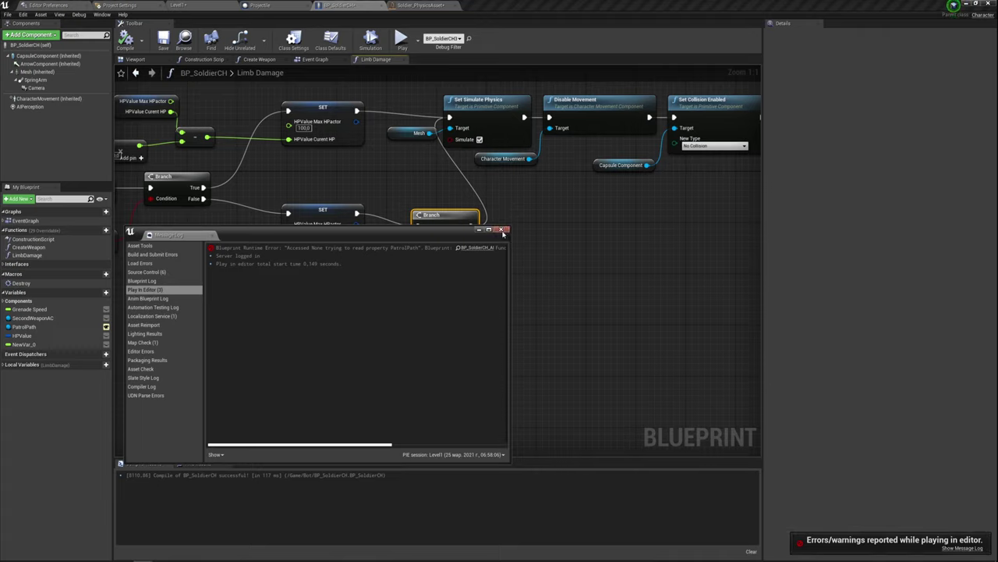
{"action": "left_click", "coordinate": [502, 230]}
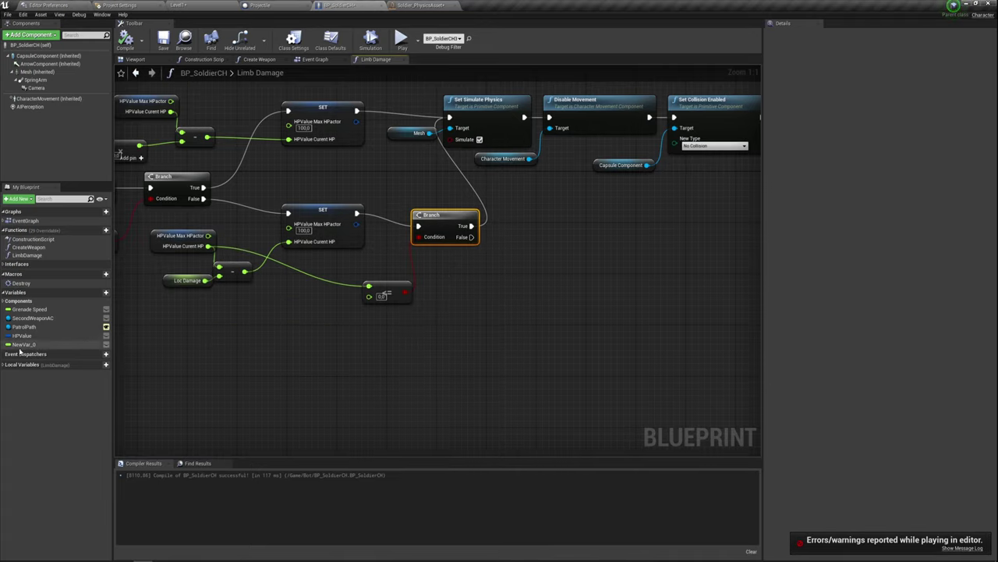
- Set the Projectile blueprint's Damage default value to 20 and compile it
{"action": "left_click", "coordinate": [259, 6]}
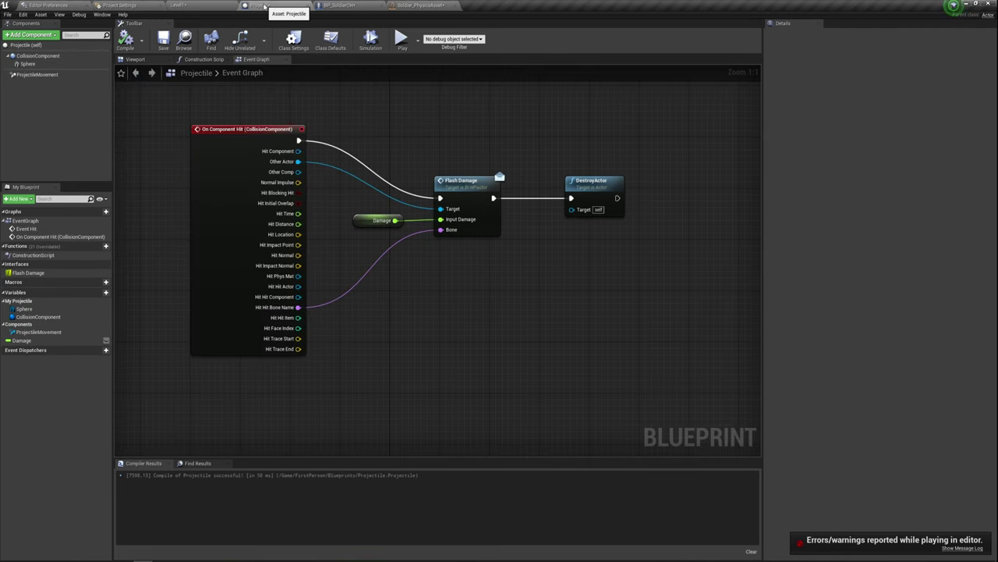
{"action": "left_click", "coordinate": [28, 341]}
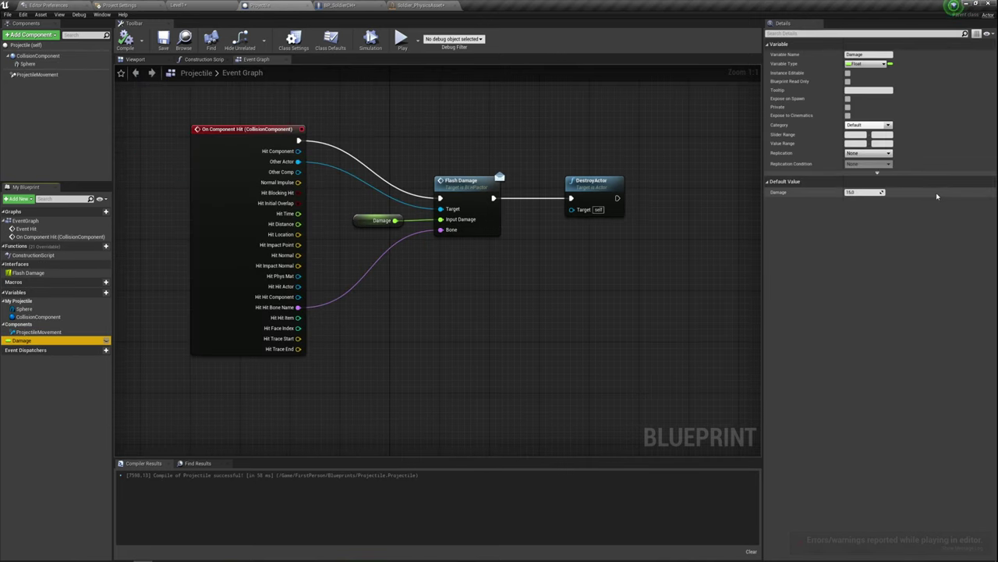
{"action": "left_click", "coordinate": [854, 192]}
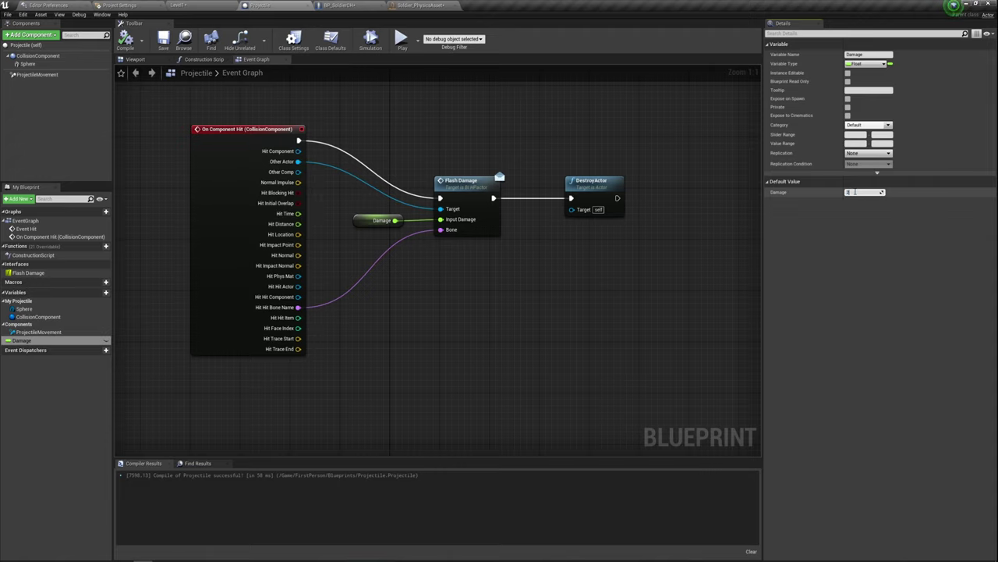
{"action": "type", "text": "20"}
{"action": "key", "text": "Return"}
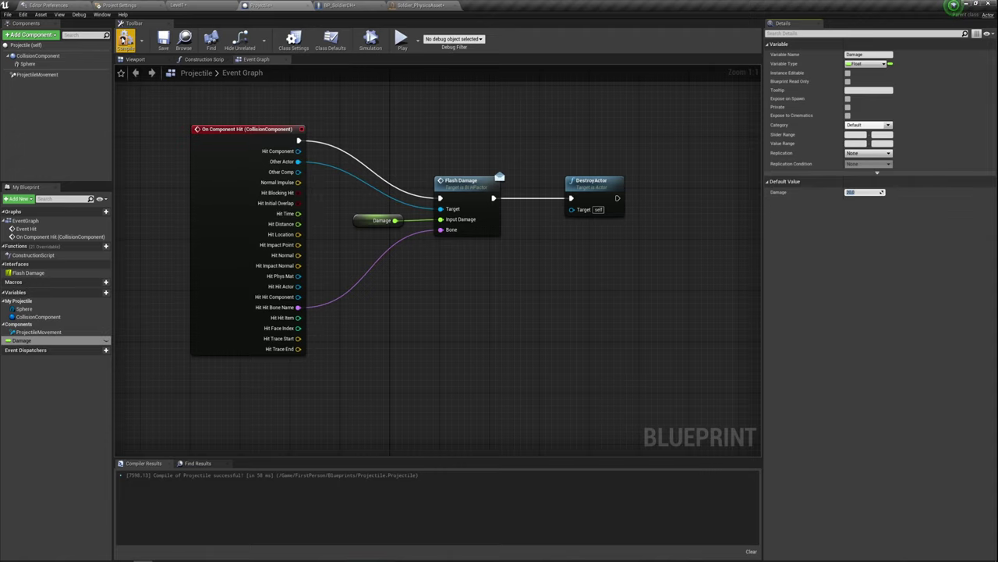
{"action": "left_click", "coordinate": [124, 39]}
- Play-test the level, walking and turning toward the soldiers, then stop the session
{"action": "left_click", "coordinate": [401, 40]}
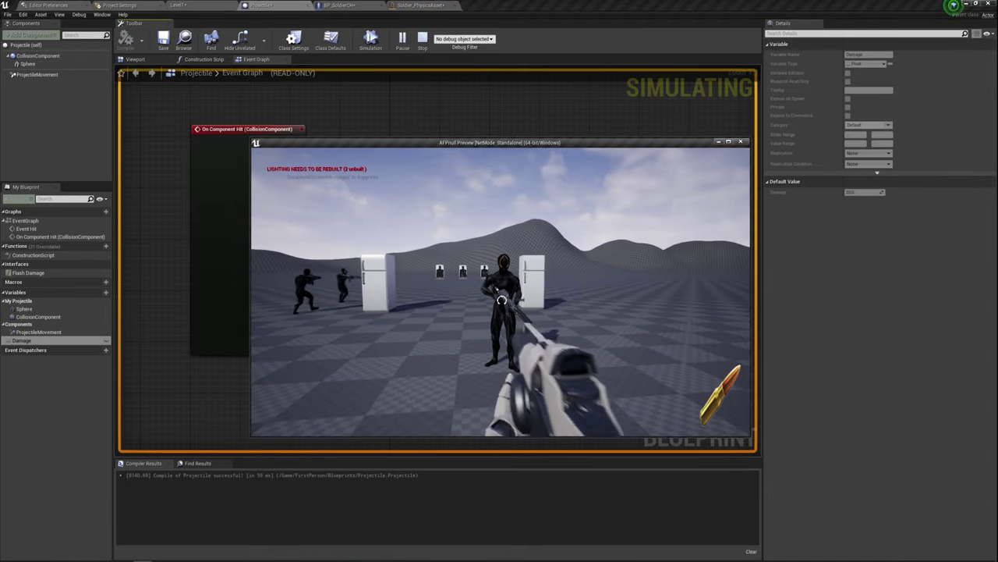
{"action": "key", "text": "a"}
{"action": "key", "text": "w"}
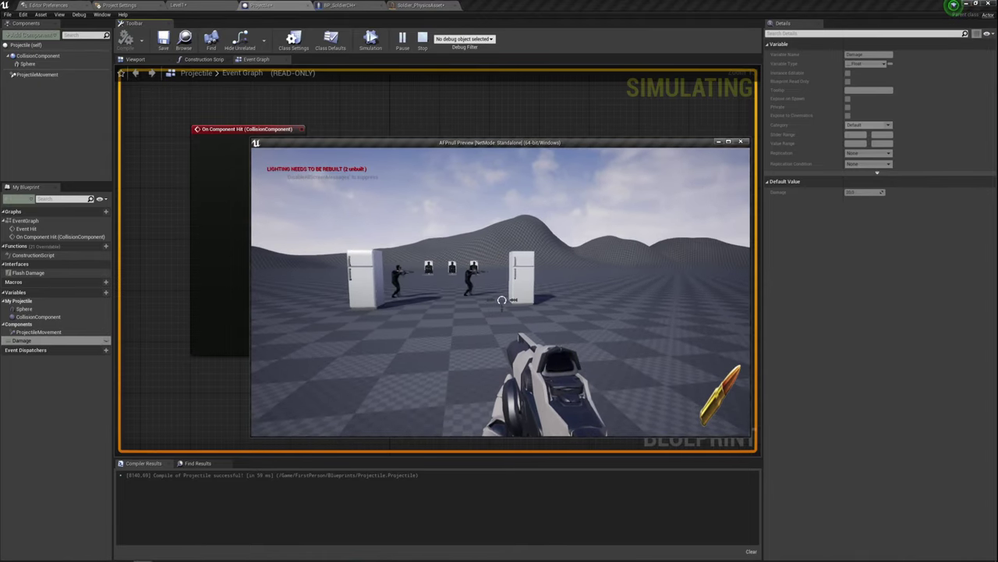
{"action": "key", "text": "s"}
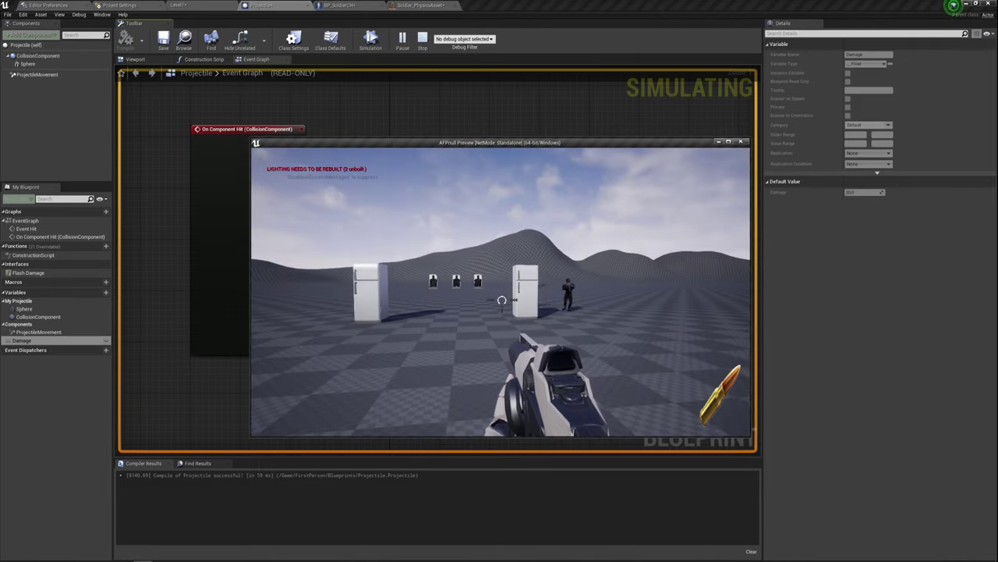
{"action": "key", "text": "a"}
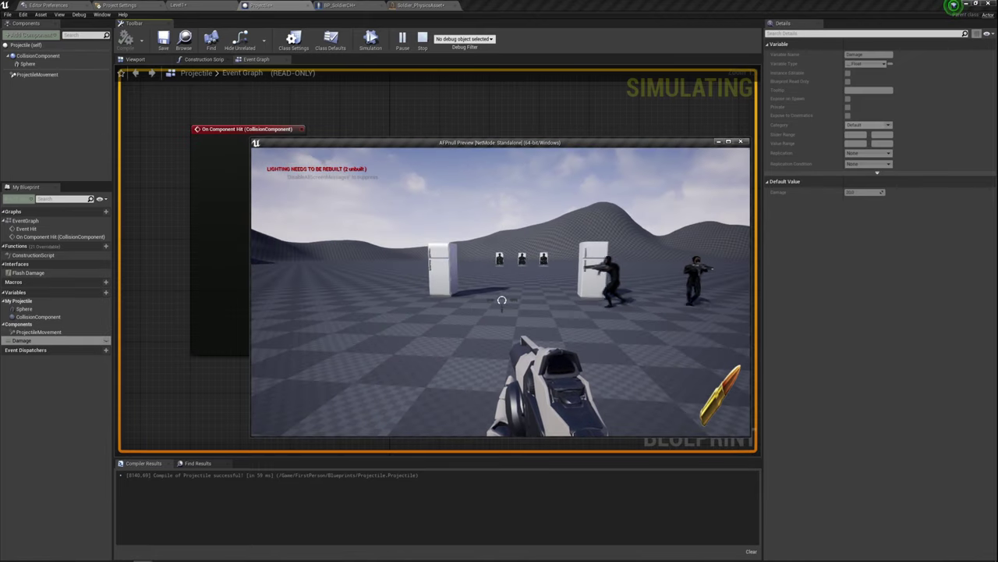
{"action": "key", "text": "d"}
{"action": "key", "text": "Escape"}
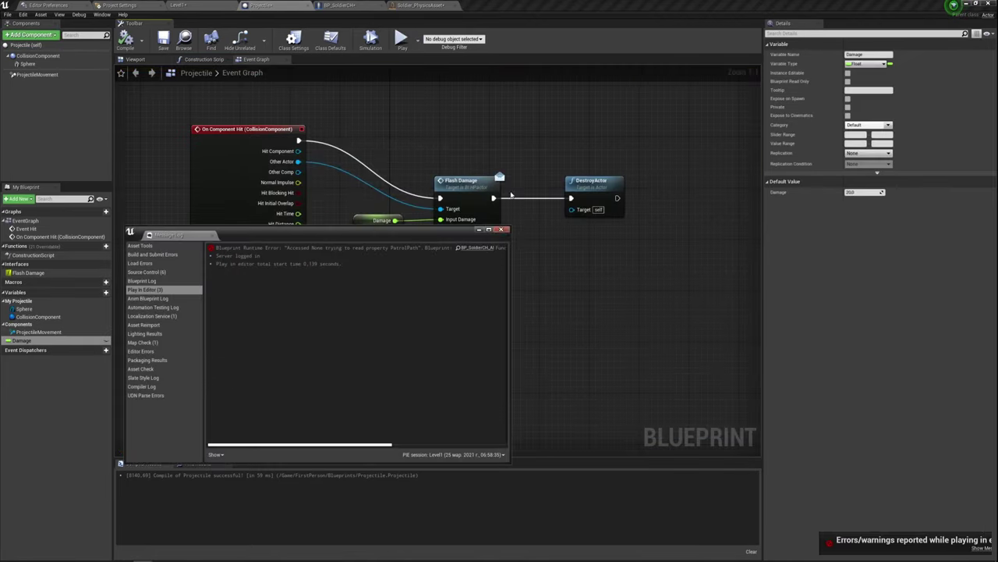
- Dismiss the message log and run a second play test toward the targets, then stop
{"action": "left_click", "coordinate": [500, 229]}
{"action": "left_click", "coordinate": [400, 39]}
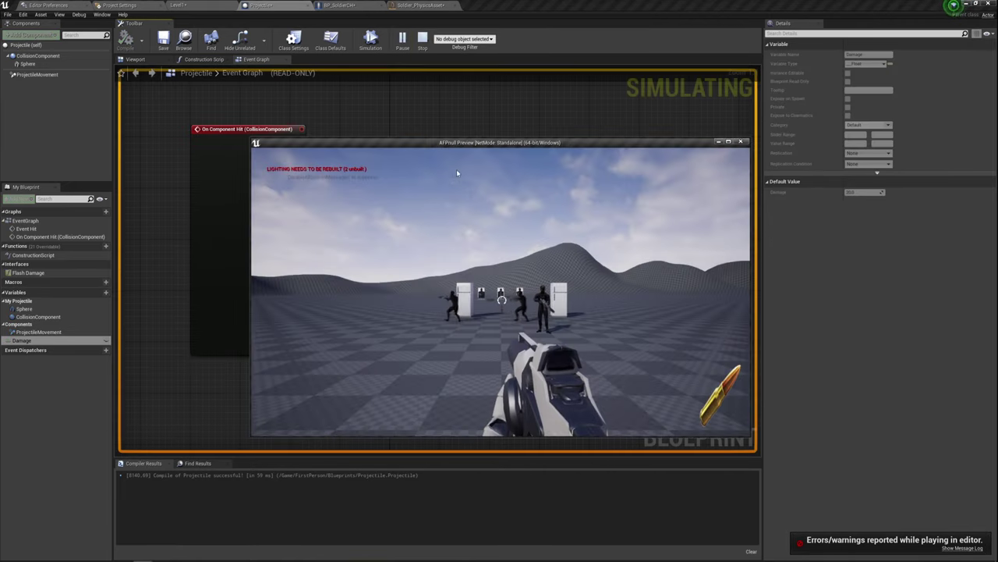
{"action": "key", "text": "w"}
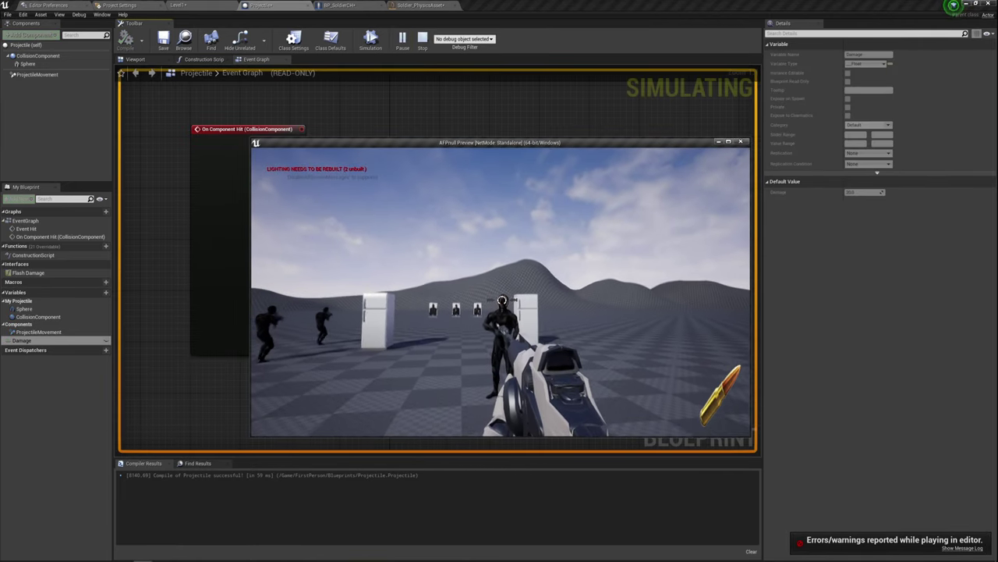
{"action": "key", "text": "s"}
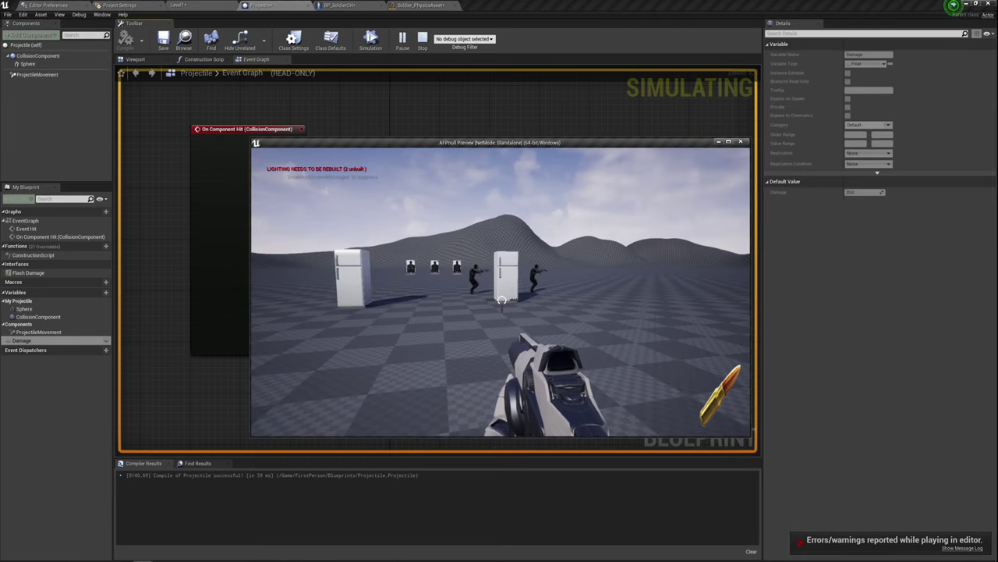
{"action": "key", "text": "Escape"}
- Close the message log, go to BP_SoldierCH's Limb Damage graph, and shift its entry node left
{"action": "left_click", "coordinate": [501, 230]}
{"action": "scroll", "coordinate": [380, 358], "scroll_direction": "down", "scroll_amount": 3}
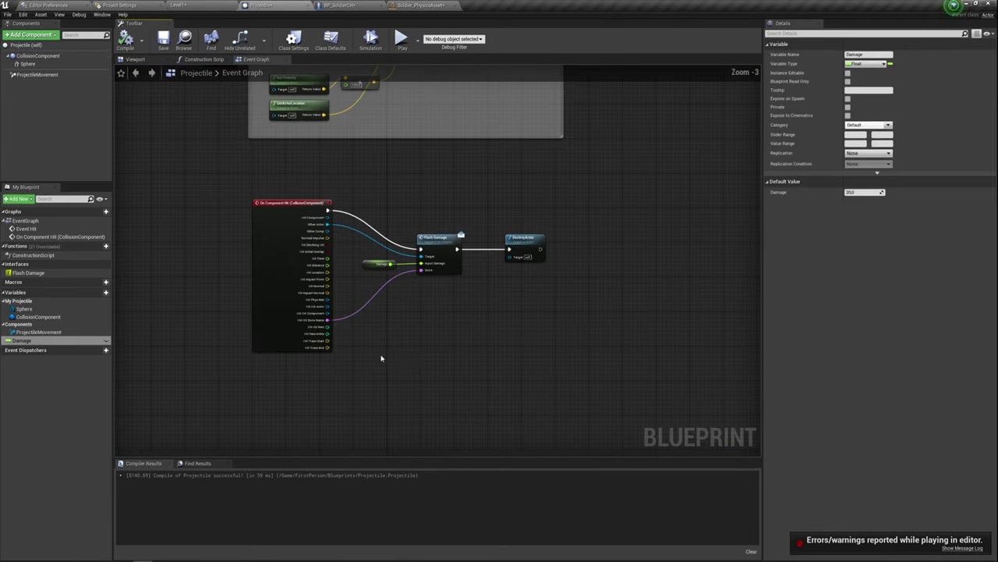
{"action": "left_click", "coordinate": [339, 7]}
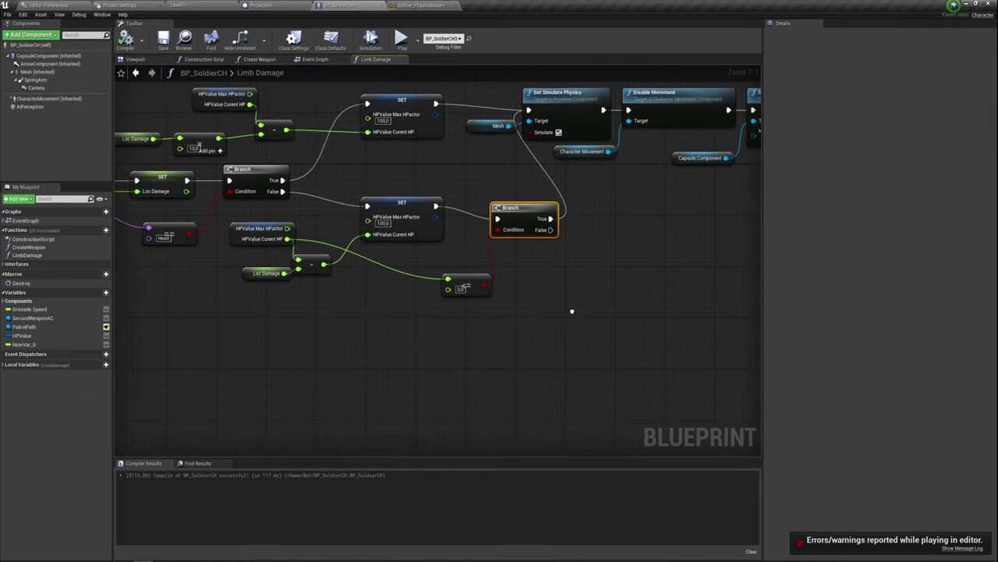
{"action": "scroll", "coordinate": [583, 316], "scroll_direction": "down", "scroll_amount": 4}
{"action": "right_click_drag", "start_coordinate": [577, 305], "coordinate": [498, 265]}
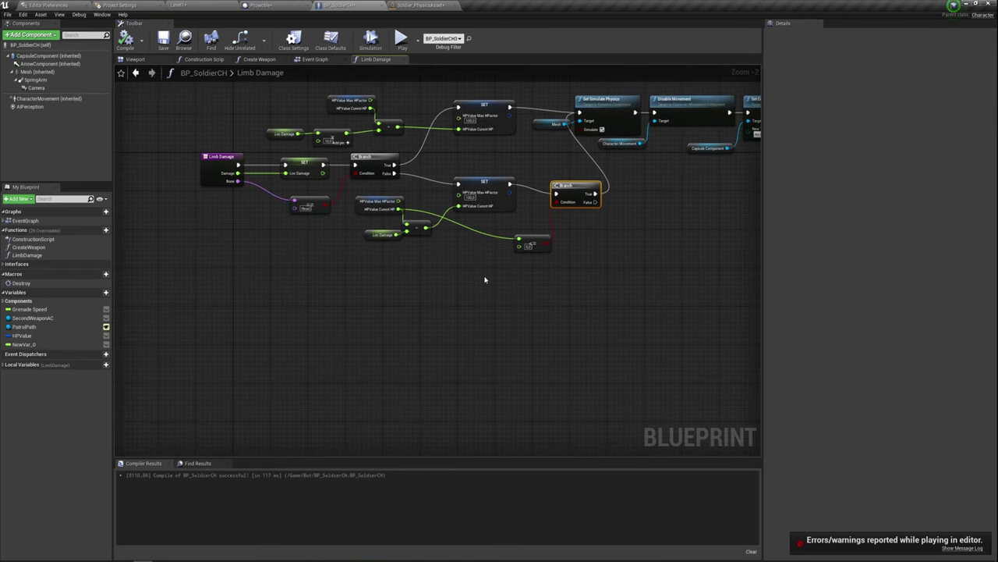
{"action": "scroll", "coordinate": [484, 280], "scroll_direction": "down", "scroll_amount": 1}
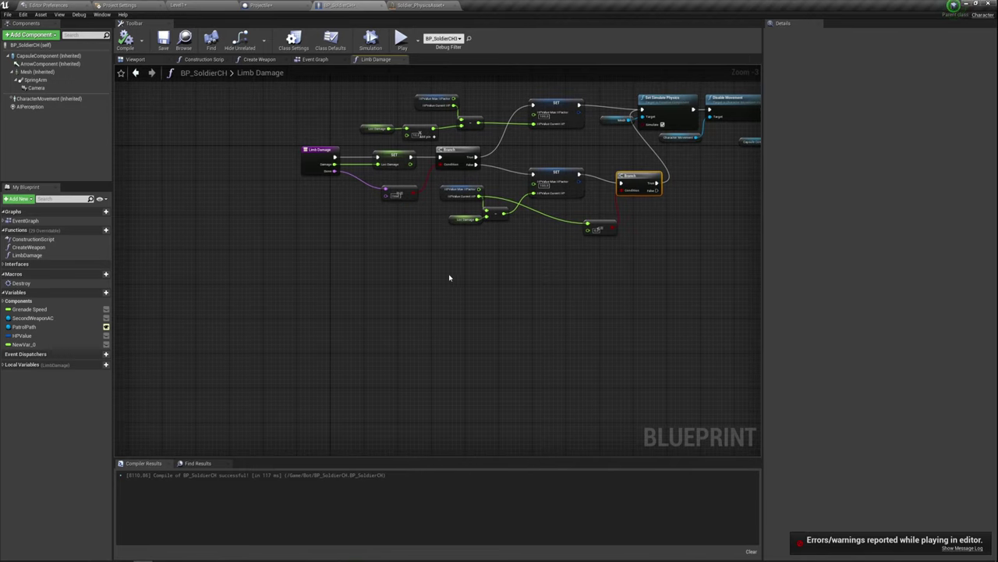
{"action": "right_click_drag", "start_coordinate": [450, 278], "coordinate": [488, 321]}
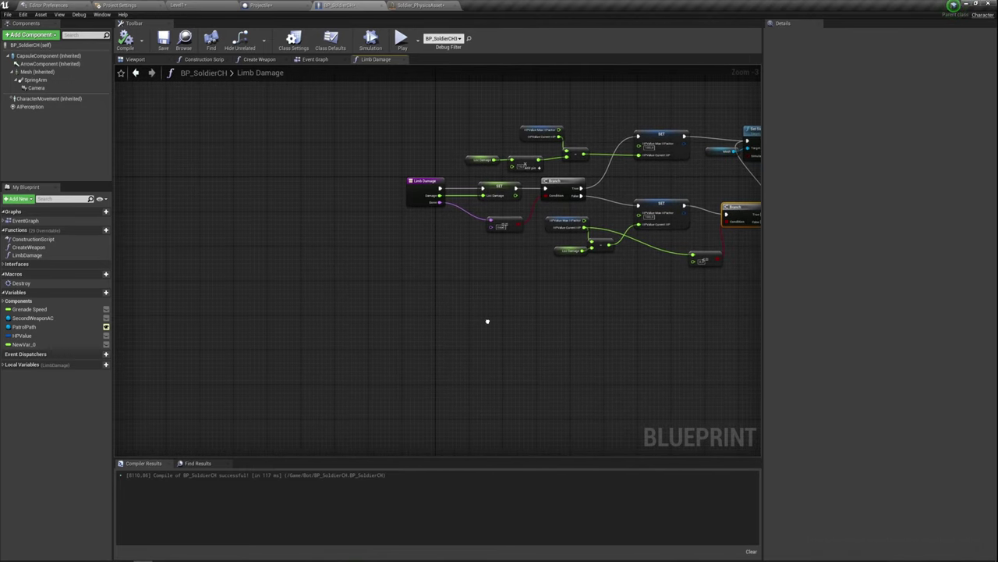
{"action": "left_click_drag", "start_coordinate": [418, 189], "coordinate": [337, 185]}
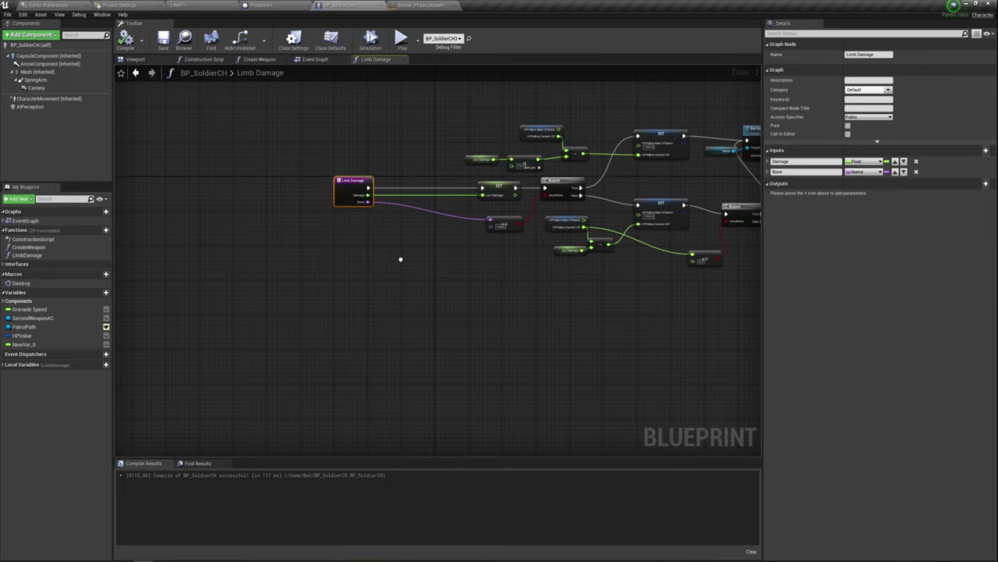
{"action": "right_click_drag", "start_coordinate": [401, 261], "coordinate": [333, 267]}
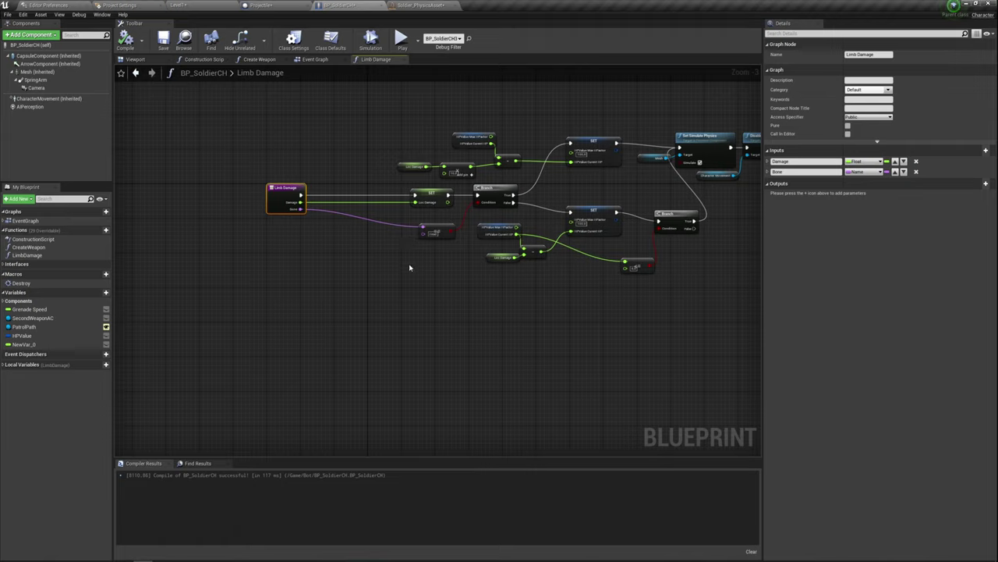
{"action": "left_click_drag", "start_coordinate": [463, 230], "coordinate": [461, 230]}
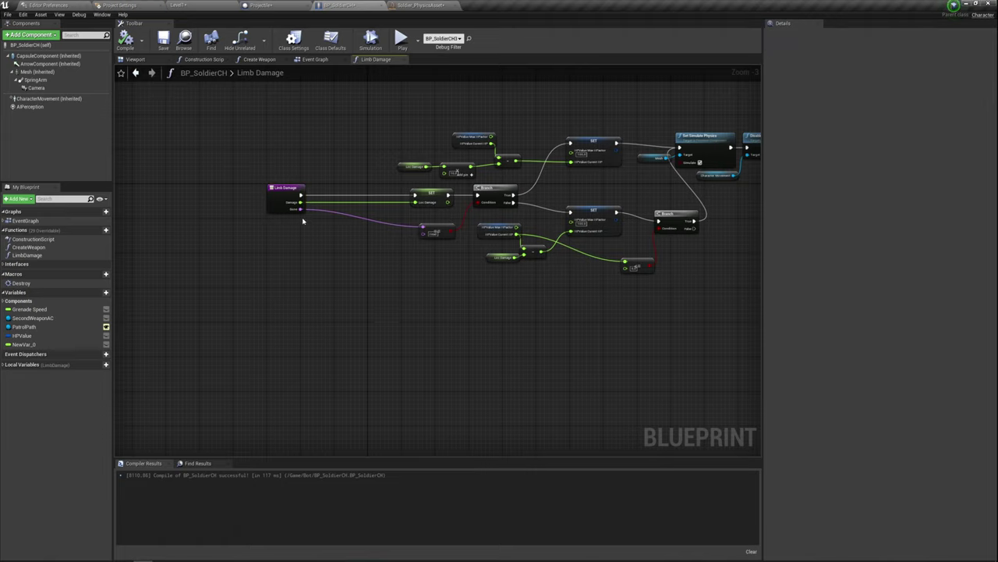
- Add two Equal (Name) comparison nodes fed from the Limb Damage Bone pin
{"action": "left_click_drag", "start_coordinate": [301, 210], "coordinate": [309, 206]}
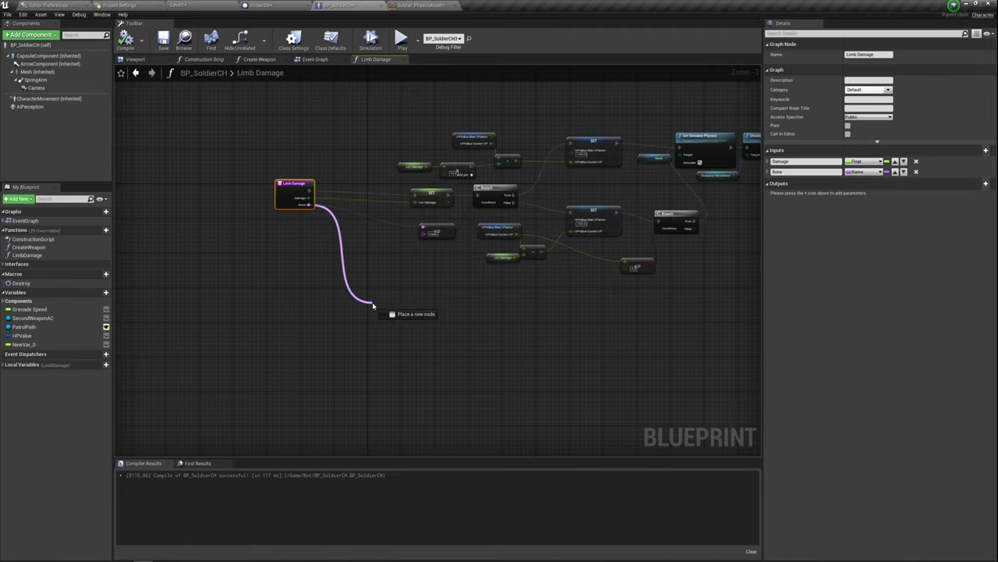
{"action": "left_click_drag", "start_coordinate": [309, 205], "coordinate": [373, 306]}
{"action": "type", "text": "=="}
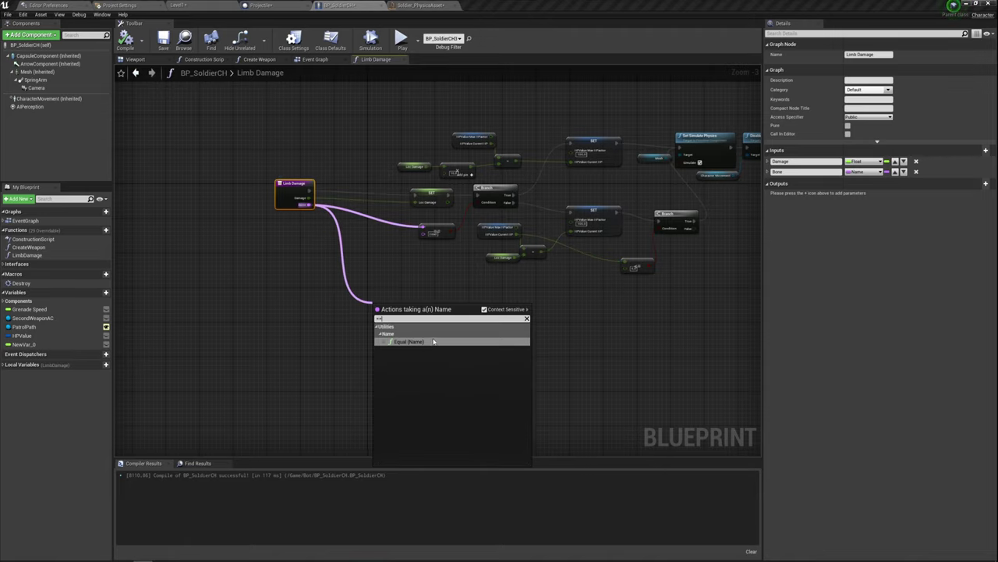
{"action": "left_click", "coordinate": [434, 342]}
{"action": "scroll", "coordinate": [390, 329], "scroll_direction": "up", "scroll_amount": 3}
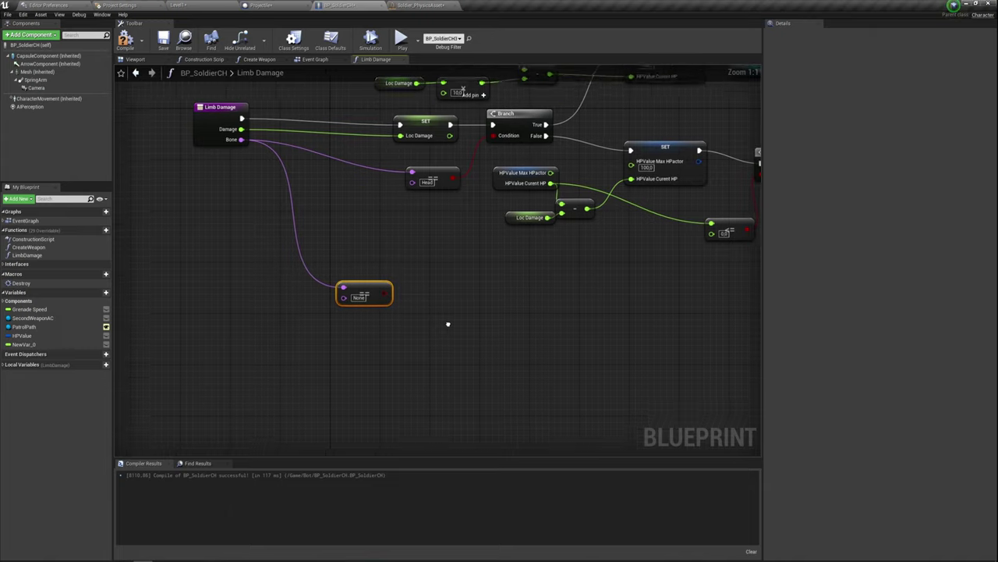
{"action": "mouse_move", "coordinate": [479, 424]}
{"action": "right_mouse_down"}
{"action": "mouse_move", "coordinate": [450, 329]}
{"action": "mouse_move", "coordinate": [402, 297]}
{"action": "right_mouse_up"}
{"action": "scroll", "coordinate": [450, 329], "scroll_direction": "down", "scroll_amount": 2}
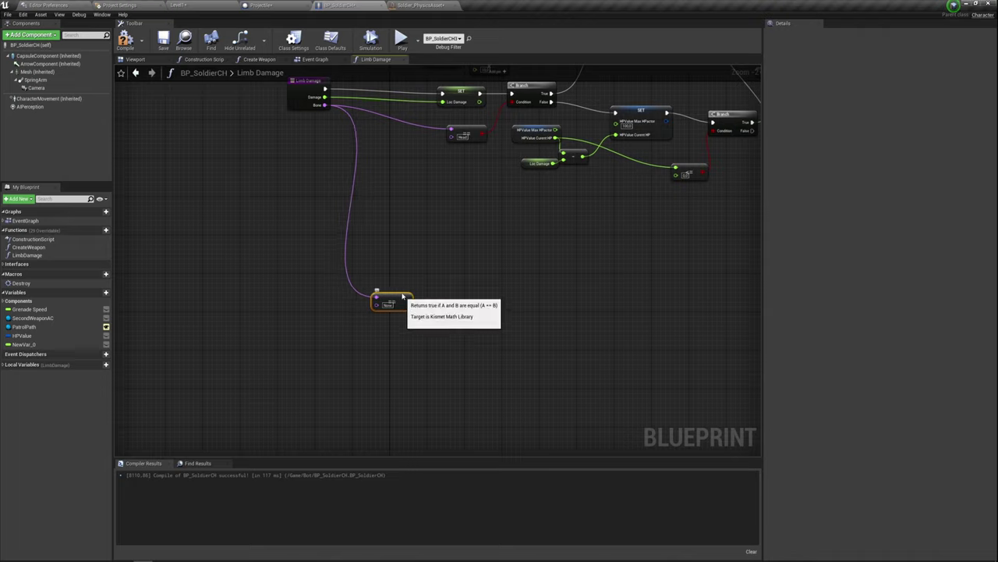
{"action": "left_click_drag", "start_coordinate": [323, 105], "coordinate": [369, 320]}
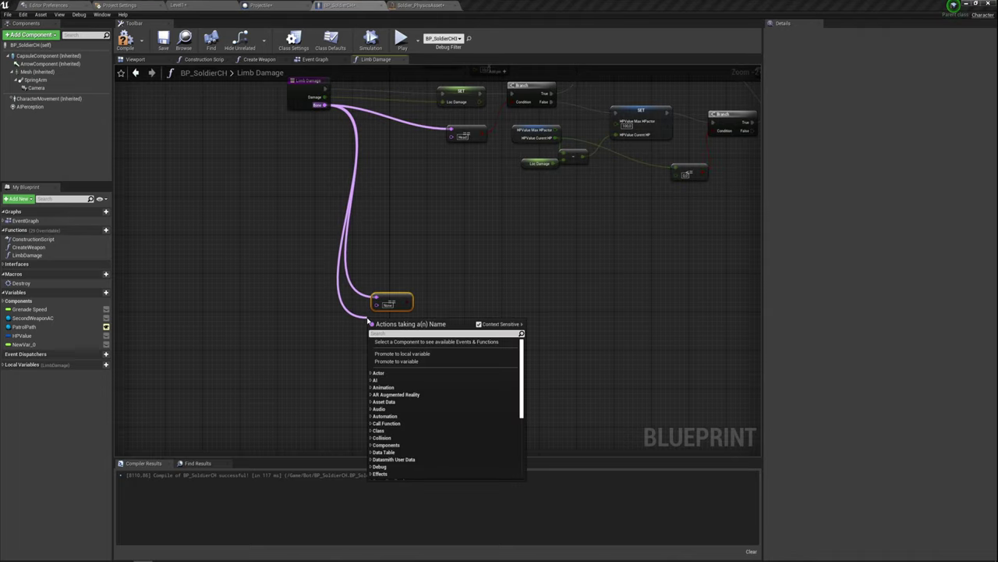
{"action": "type", "text": "=="}
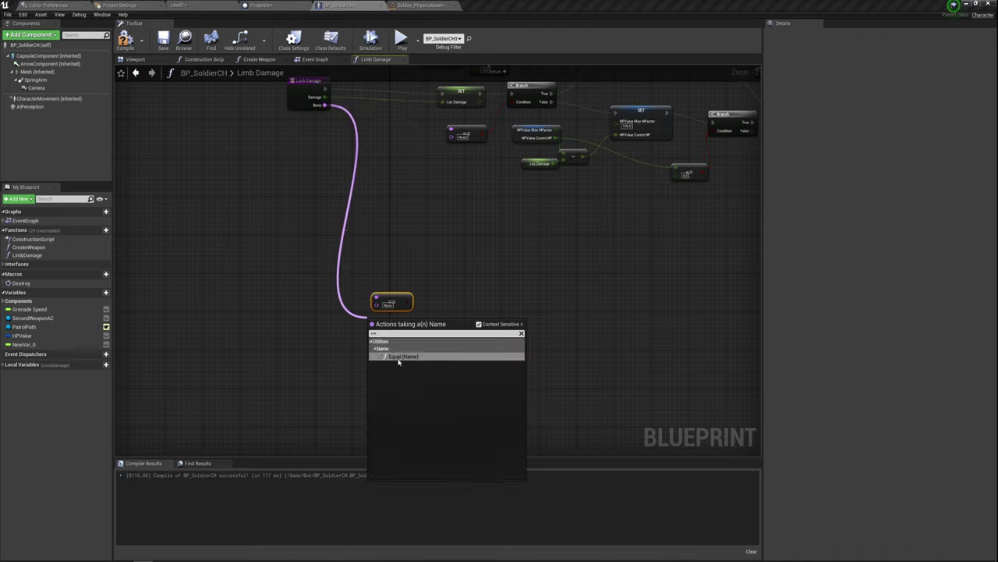
{"action": "left_click", "coordinate": [400, 356]}
- Combine both Bone comparison results with an OR Boolean node
{"action": "scroll", "coordinate": [409, 323], "scroll_direction": "up", "scroll_amount": 2}
{"action": "left_click_drag", "start_coordinate": [406, 291], "coordinate": [442, 319]}
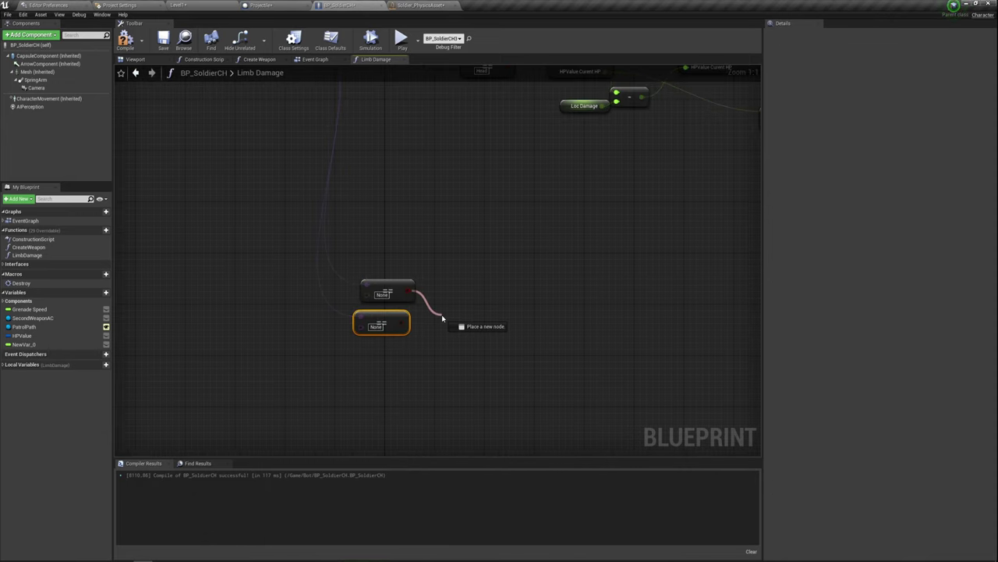
{"action": "type", "text": "or"}
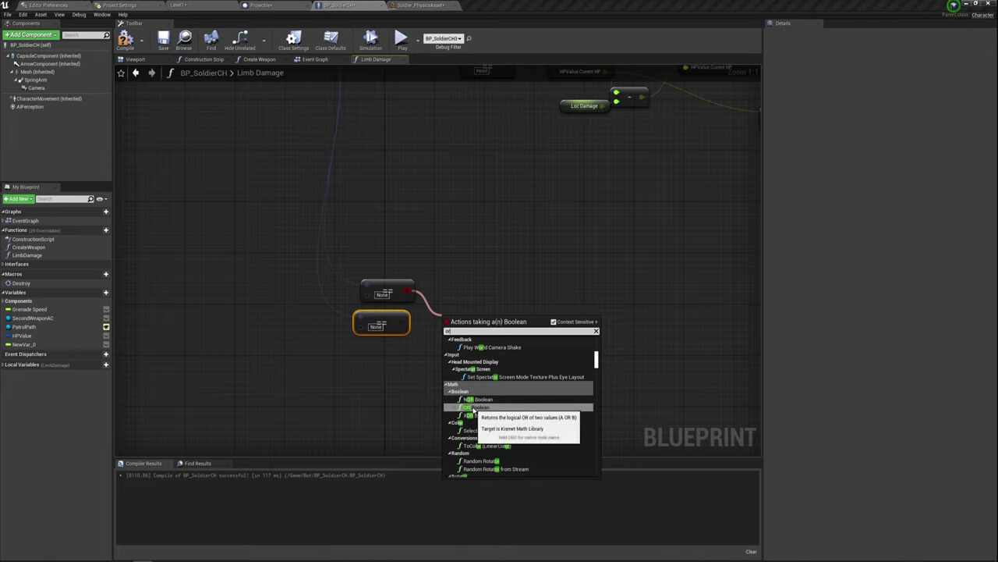
{"action": "left_click", "coordinate": [475, 407]}
{"action": "mouse_move", "coordinate": [447, 336]}
{"action": "left_mouse_down"}
{"action": "mouse_move", "coordinate": [402, 325]}
{"action": "mouse_move", "coordinate": [455, 307]}
{"action": "mouse_move", "coordinate": [405, 317]}
{"action": "left_mouse_up"}
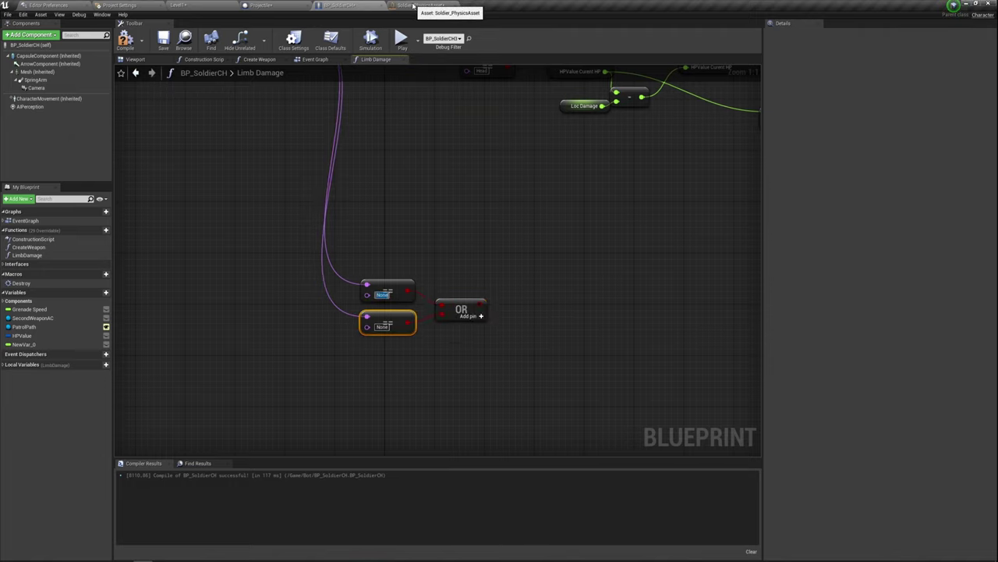
- Look up the RightArm body name in Soldier_PhysicsAsset, then return to the Limb Damage graph
{"action": "left_click", "coordinate": [413, 7]}
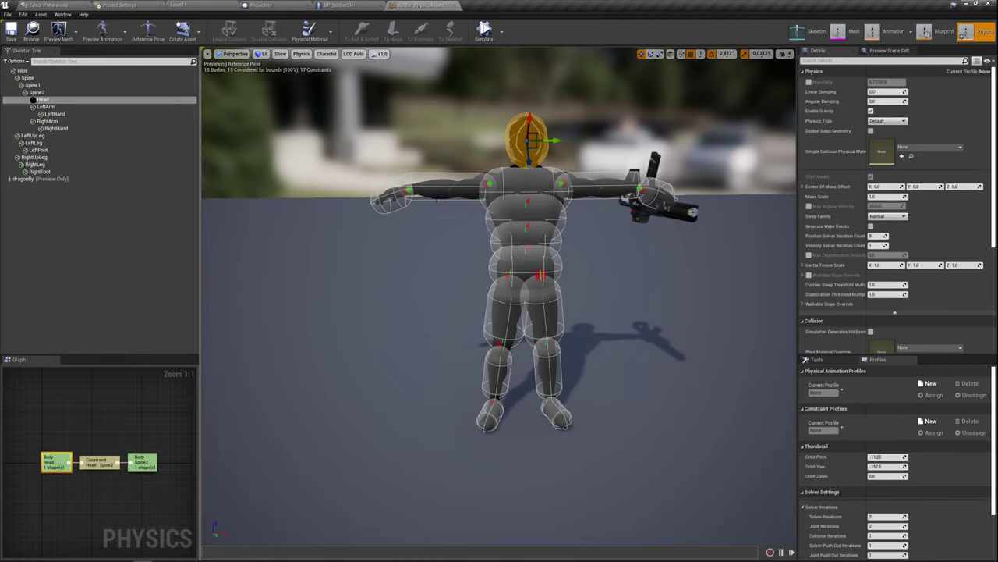
{"action": "left_click", "coordinate": [435, 198]}
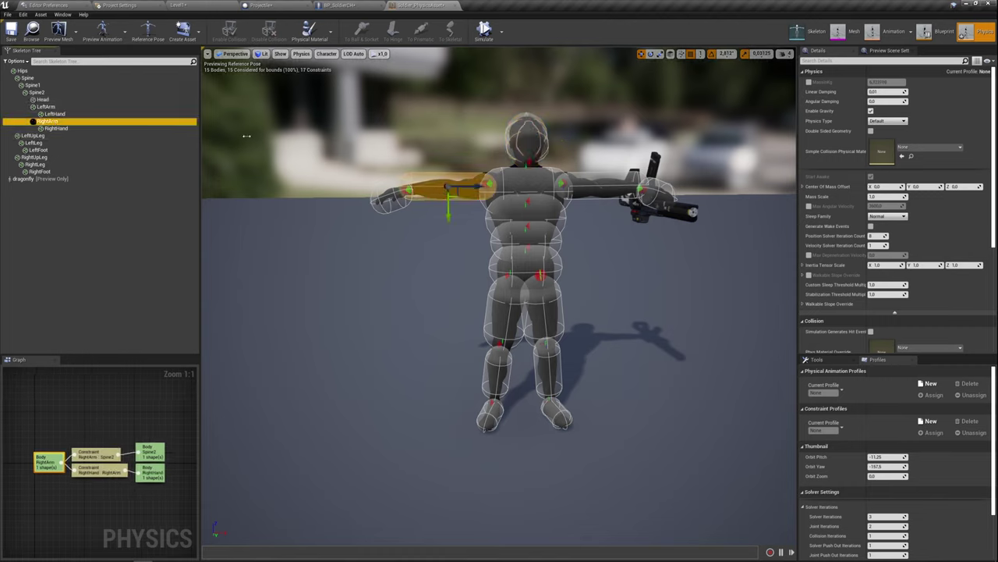
{"action": "right_click", "coordinate": [52, 121]}
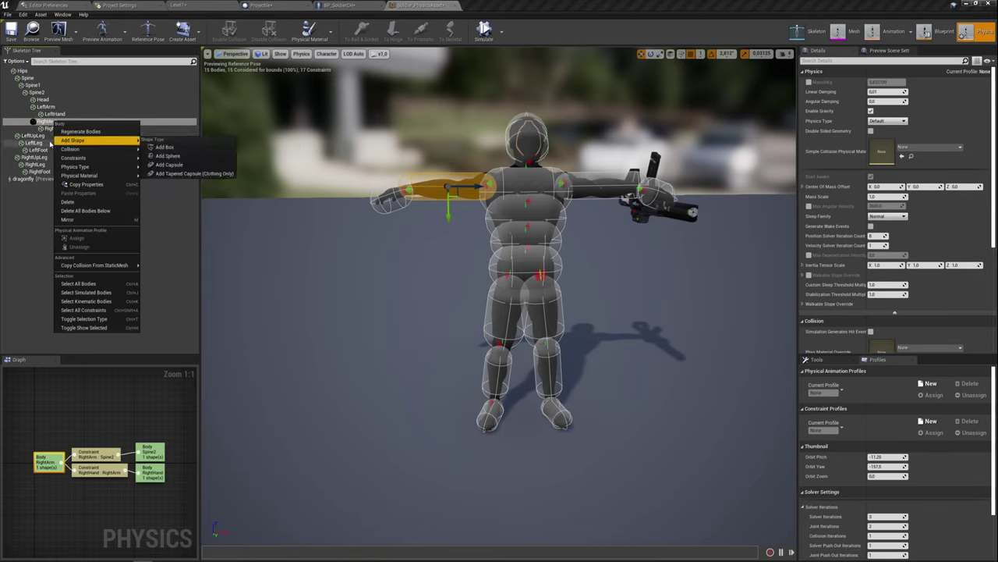
{"action": "left_click", "coordinate": [49, 123]}
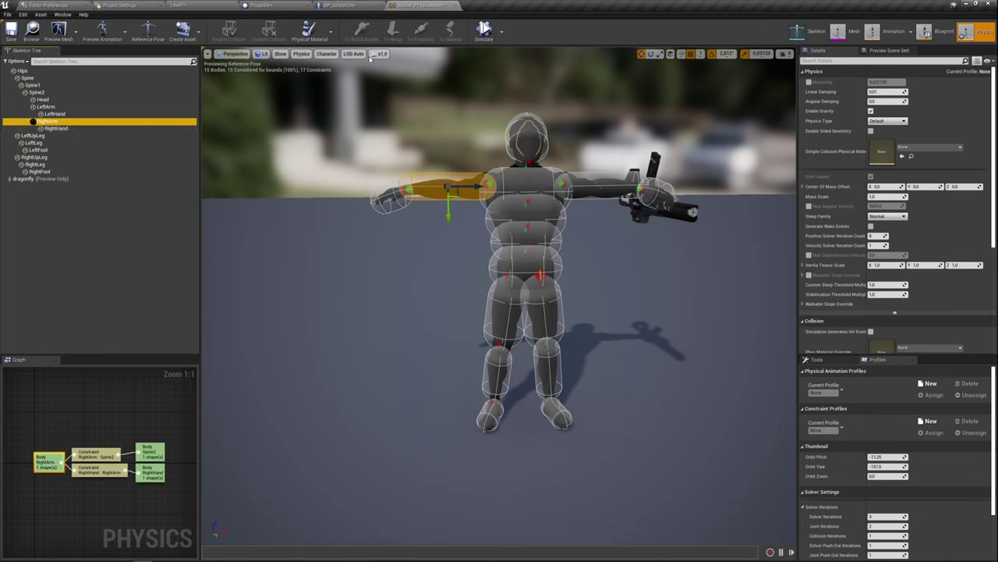
{"action": "left_click", "coordinate": [358, 5]}
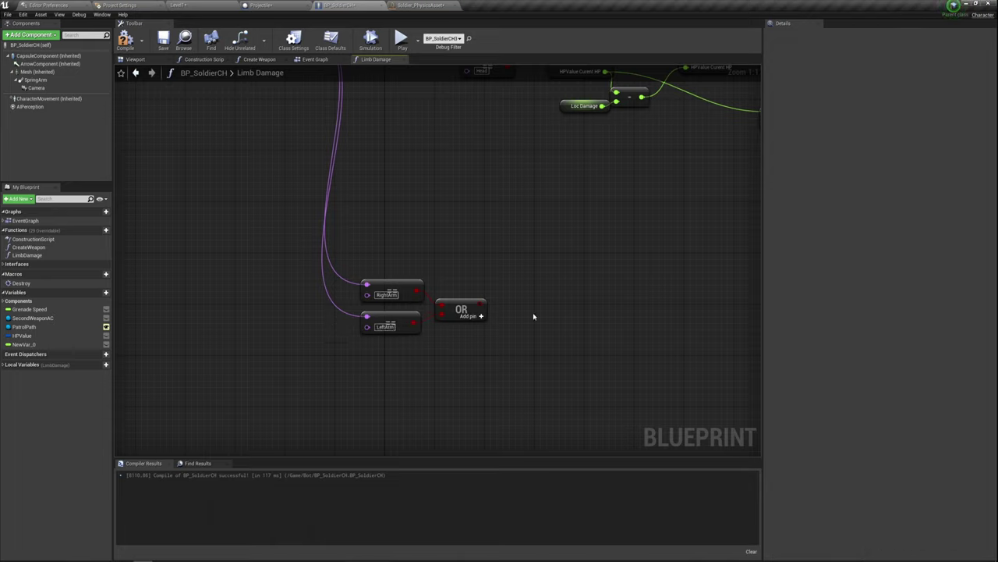
- Copy the head branch's Branch, HPValue, subtract, Loc Damage and SET nodes
{"action": "left_click_drag", "start_coordinate": [482, 305], "coordinate": [535, 275]}
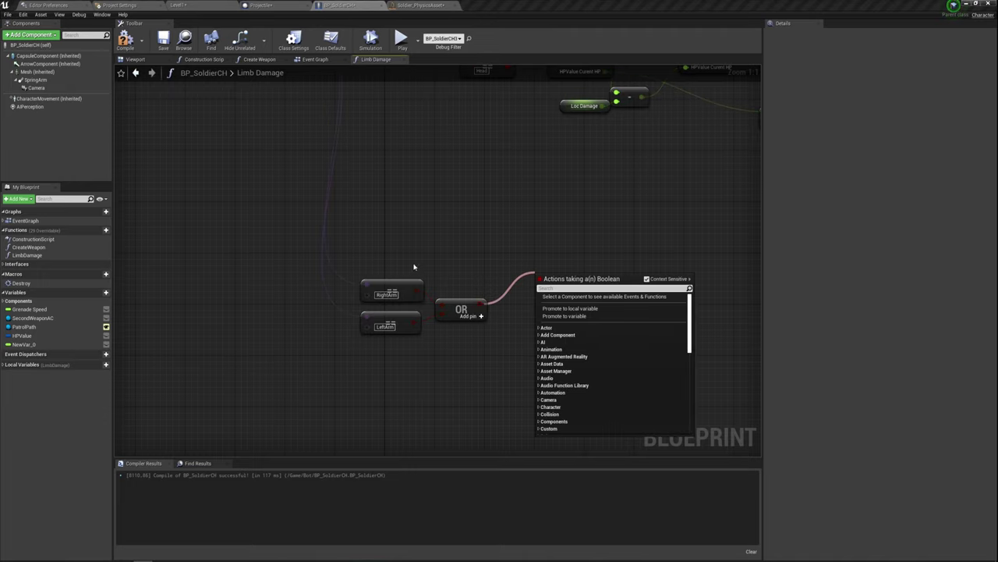
{"action": "left_click_drag", "start_coordinate": [390, 244], "coordinate": [432, 346]}
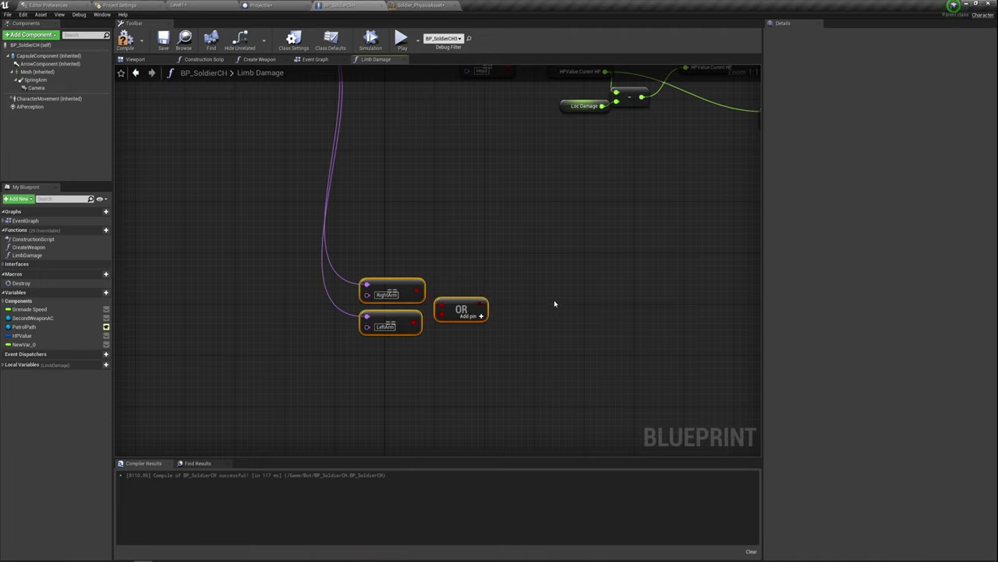
{"action": "right_click_drag", "start_coordinate": [554, 303], "coordinate": [472, 351]}
{"action": "scroll", "coordinate": [477, 290], "scroll_direction": "down", "scroll_amount": 1}
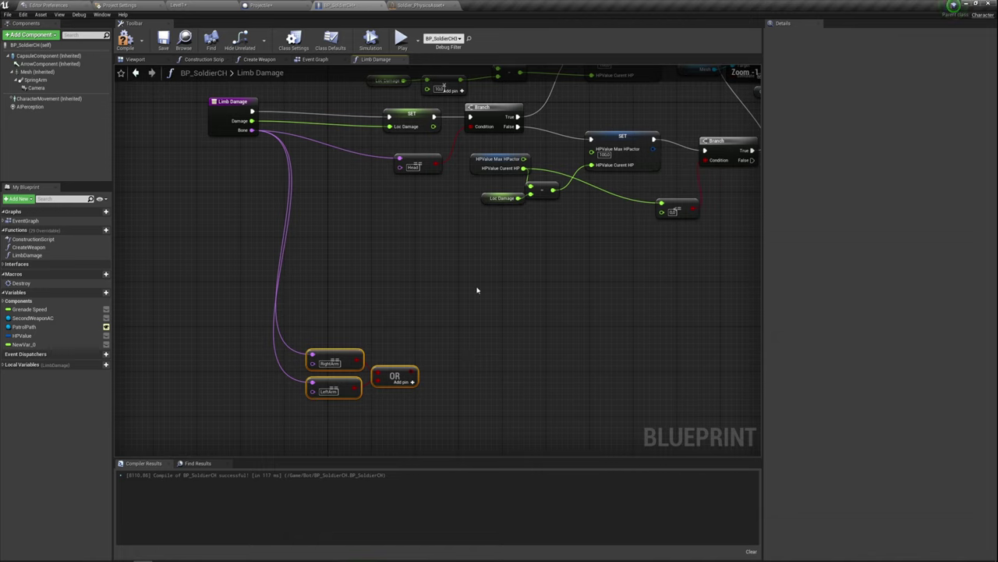
{"action": "right_click_drag", "start_coordinate": [477, 290], "coordinate": [380, 382]}
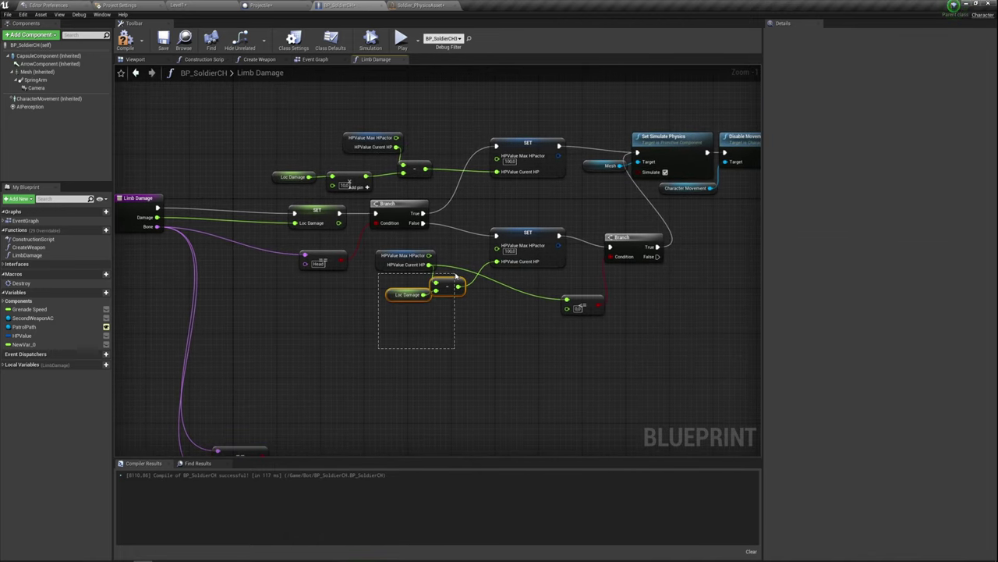
{"action": "left_click_drag", "start_coordinate": [456, 274], "coordinate": [494, 259]}
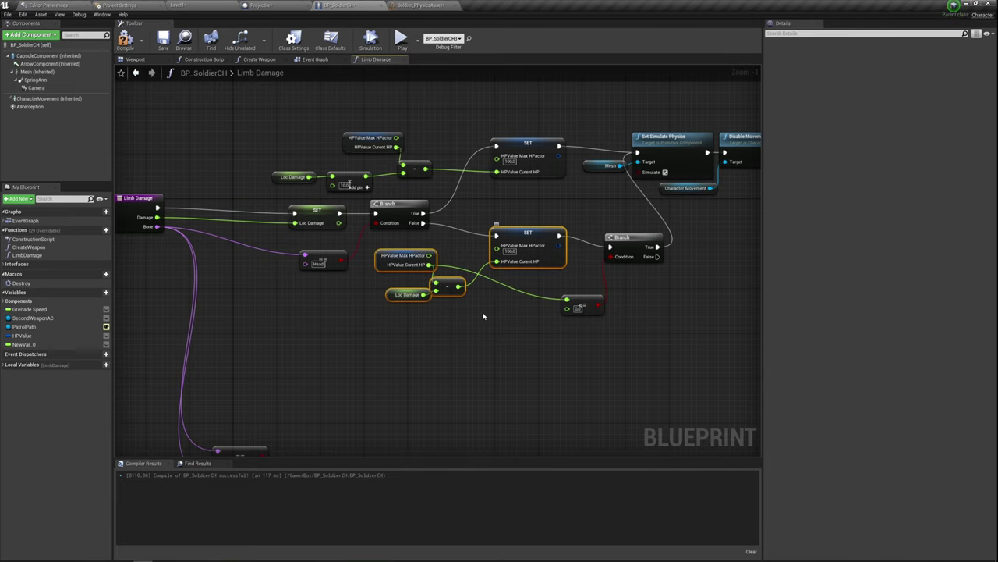
{"action": "right_click_drag", "start_coordinate": [483, 316], "coordinate": [417, 228]}
{"action": "left_click_drag", "start_coordinate": [417, 227], "coordinate": [499, 102]}
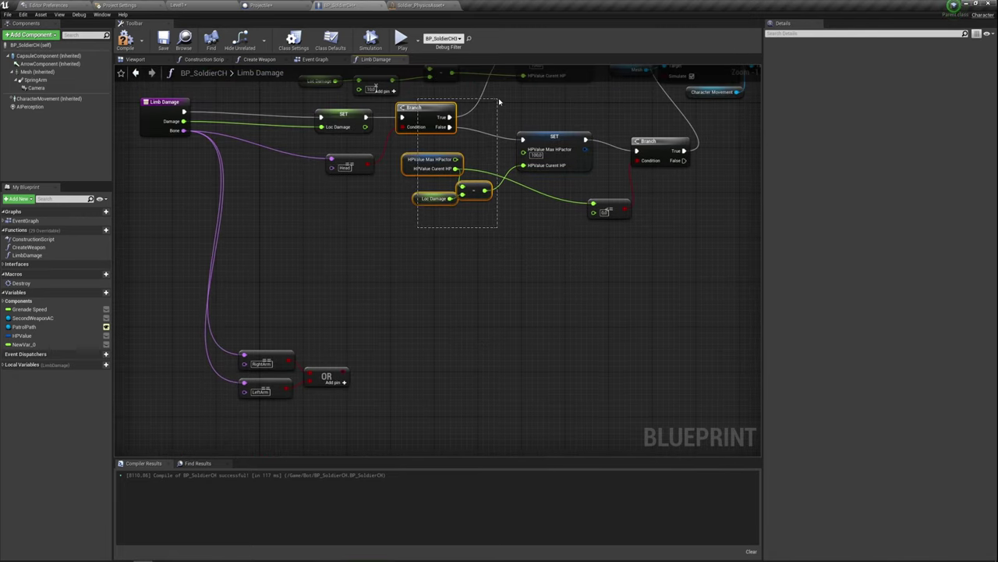
{"action": "key", "text": "ctrl+c"}
- Paste the copied nodes beside the OR node and wire OR's result into the new Branch condition
{"action": "right_click_drag", "start_coordinate": [414, 322], "coordinate": [428, 208]}
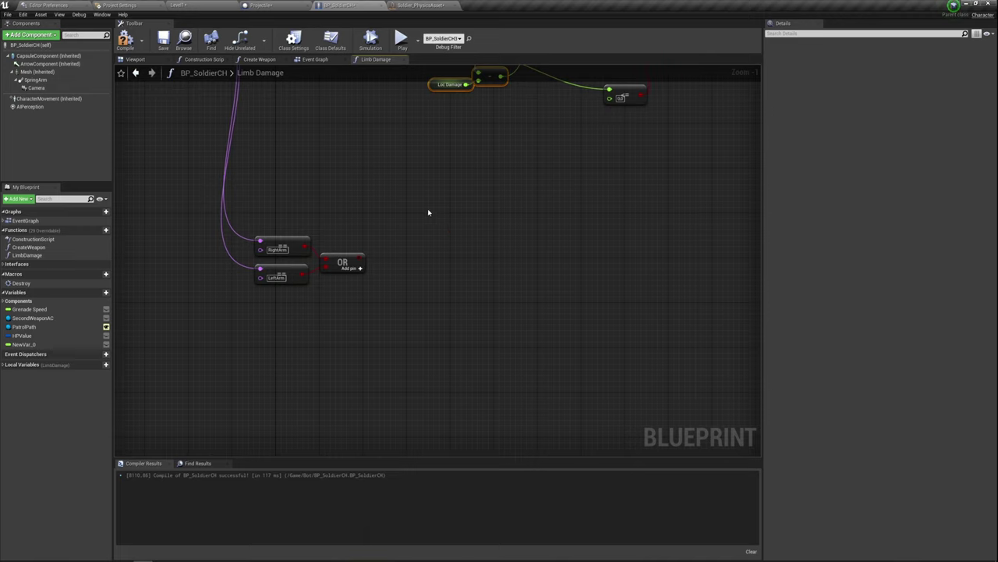
{"action": "key", "text": "ctrl+v"}
{"action": "left_click_drag", "start_coordinate": [397, 186], "coordinate": [362, 263]}
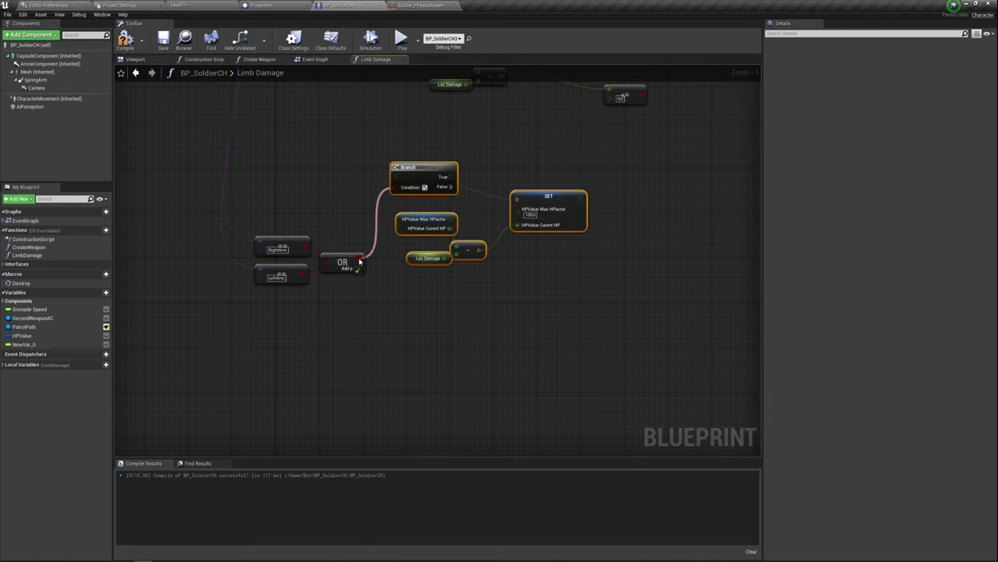
{"action": "right_click_drag", "start_coordinate": [435, 260], "coordinate": [407, 294]}
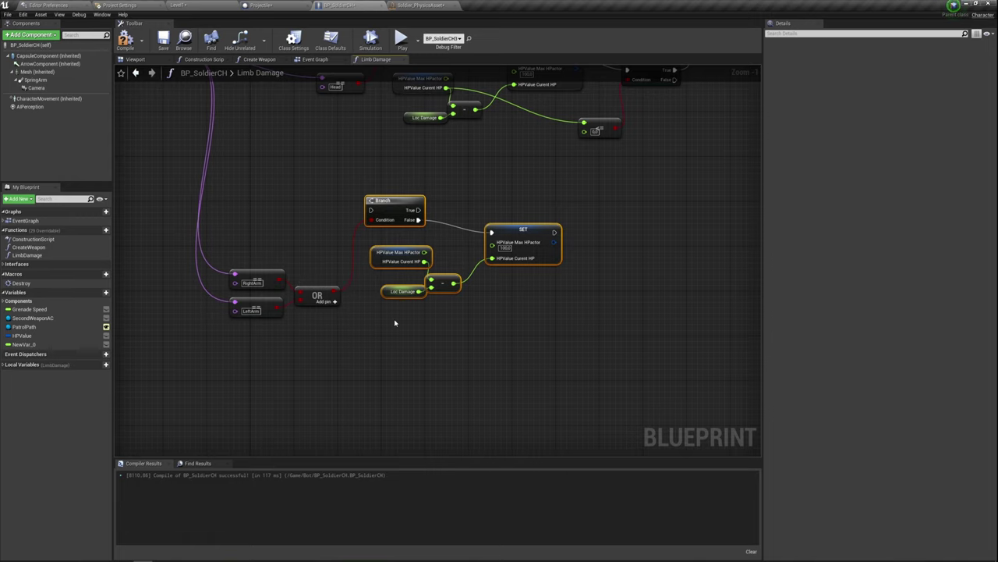
{"action": "right_click_drag", "start_coordinate": [394, 323], "coordinate": [336, 357]}
{"action": "left_click_drag", "start_coordinate": [333, 355], "coordinate": [381, 293]}
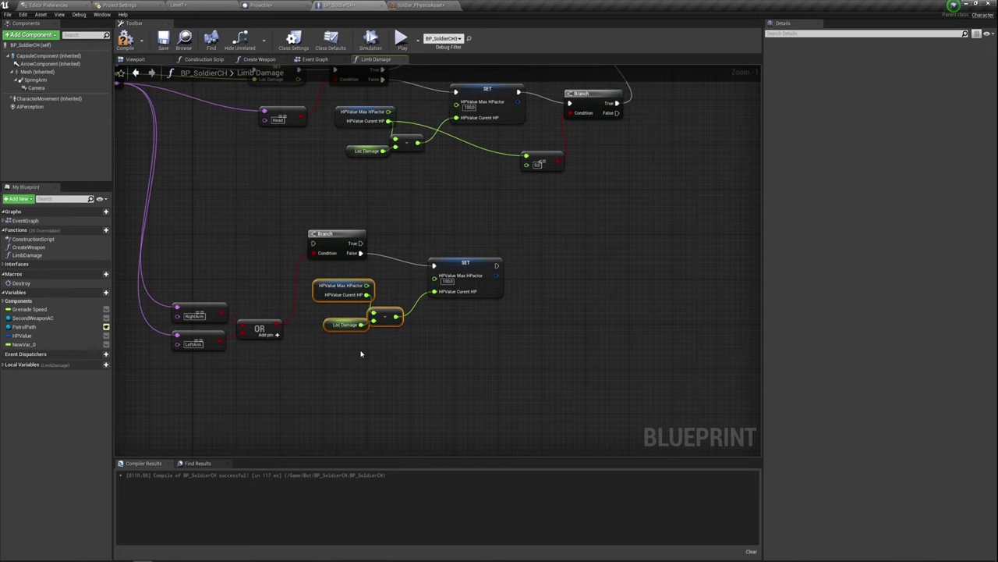
{"action": "left_click", "coordinate": [331, 323]}
- Place the pasted Loc Damage next to OR and add a float subtraction node to reduce it
{"action": "right_click_drag", "start_coordinate": [331, 323], "coordinate": [433, 282]}
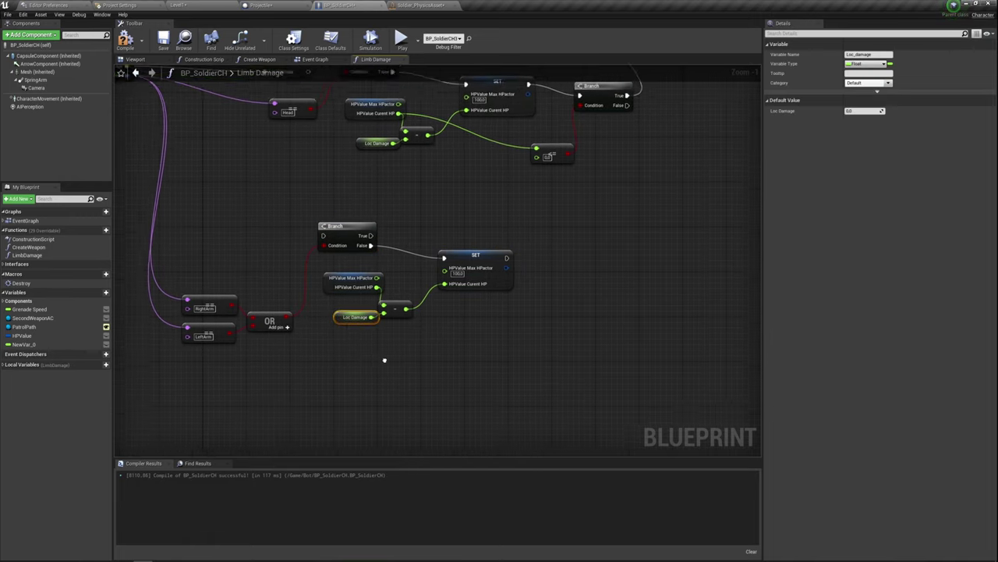
{"action": "mouse_move", "coordinate": [433, 282]}
{"action": "left_mouse_down"}
{"action": "mouse_move", "coordinate": [392, 285]}
{"action": "mouse_move", "coordinate": [443, 307]}
{"action": "left_mouse_up"}
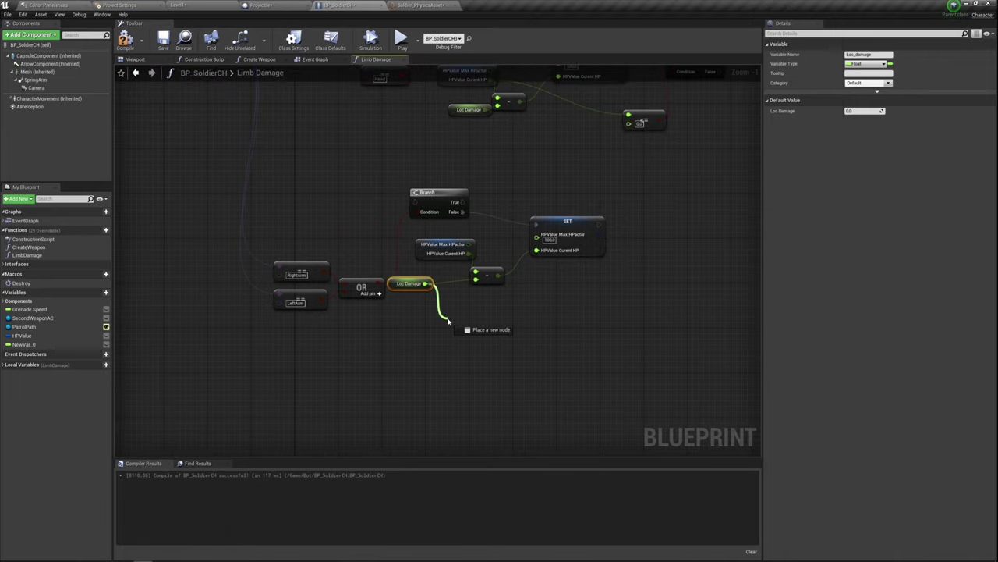
{"action": "type", "text": "-"}
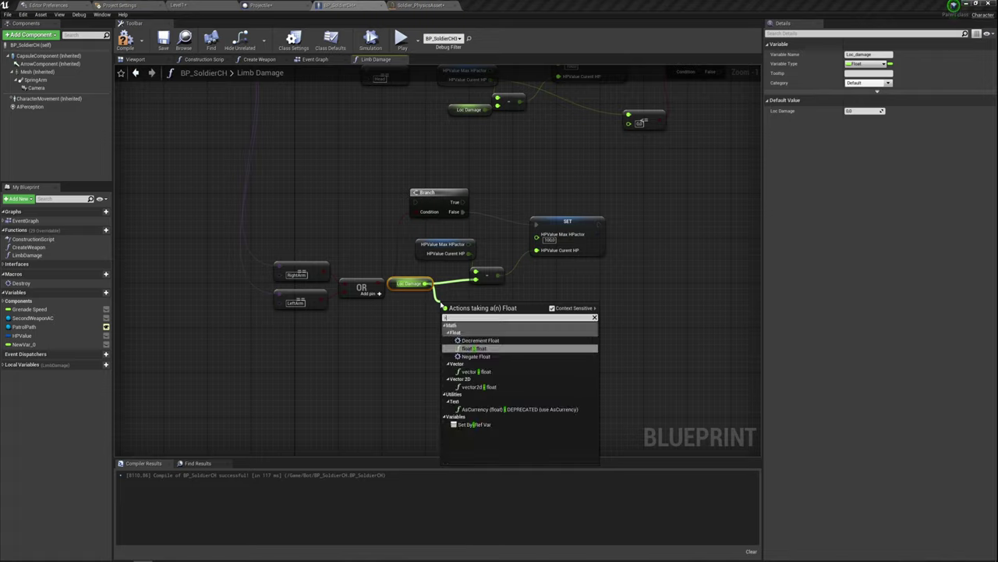
{"action": "left_click", "coordinate": [476, 348]}
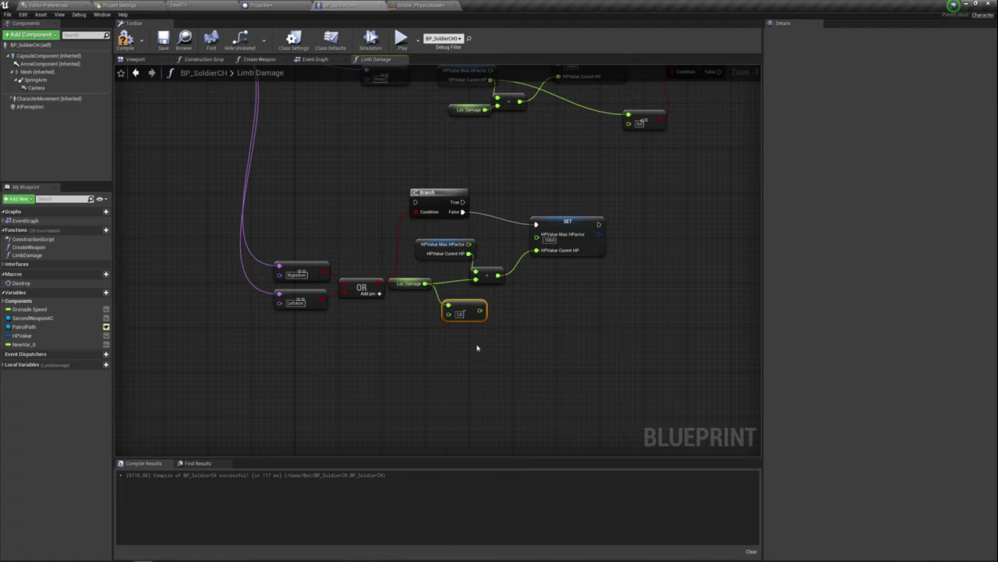
{"action": "left_click_drag", "start_coordinate": [479, 312], "coordinate": [461, 314]}
{"action": "left_click", "coordinate": [485, 347]}
{"action": "left_click_drag", "start_coordinate": [461, 308], "coordinate": [448, 295]}
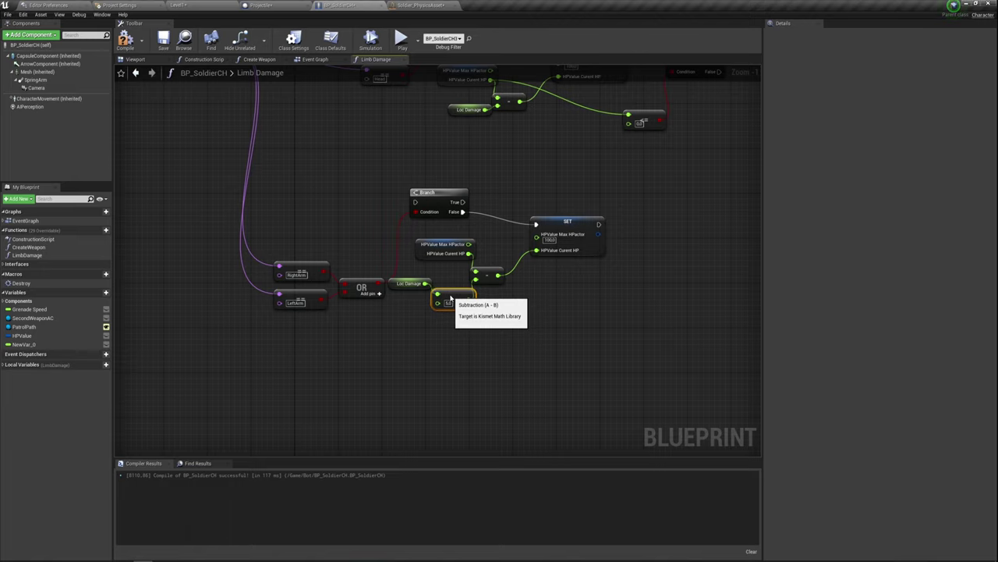
{"action": "left_click_drag", "start_coordinate": [416, 330], "coordinate": [465, 278]}
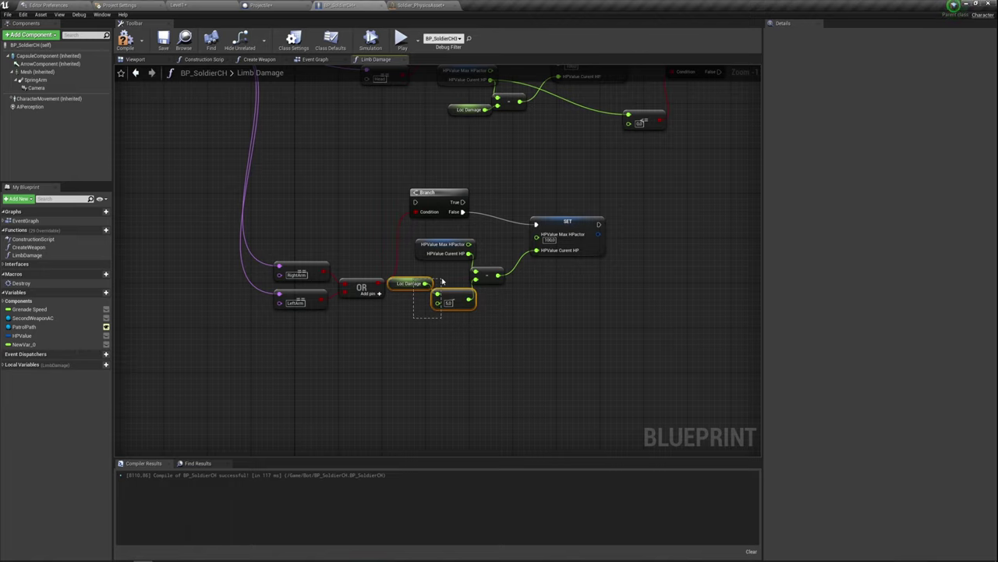
- Drive the arm SET node from the Branch's True output instead of False
{"action": "mouse_move", "coordinate": [591, 300]}
{"action": "right_mouse_down"}
{"action": "mouse_move", "coordinate": [534, 318]}
{"action": "mouse_move", "coordinate": [486, 314]}
{"action": "mouse_move", "coordinate": [573, 262]}
{"action": "right_mouse_up"}
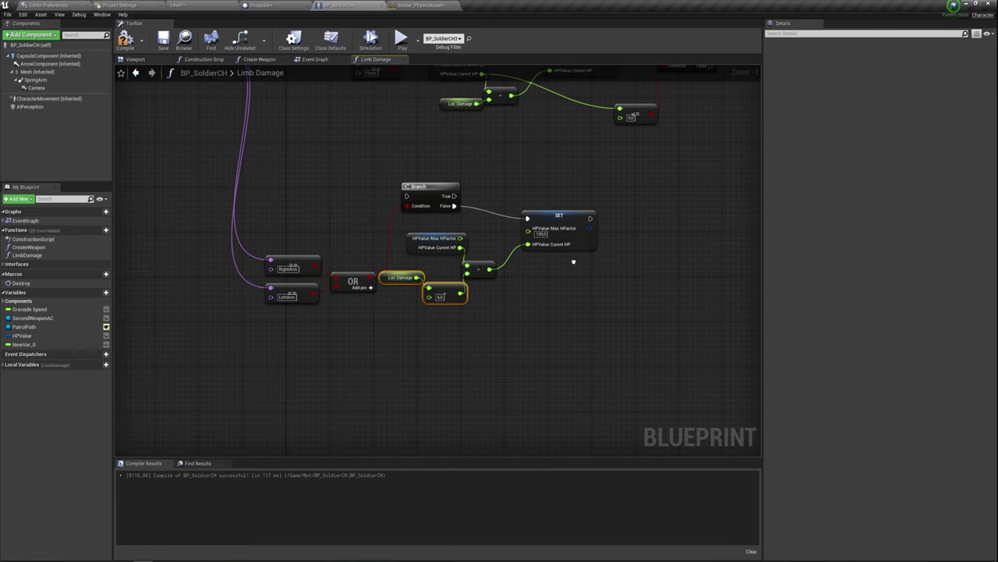
{"action": "right_click_drag", "start_coordinate": [538, 298], "coordinate": [503, 354]}
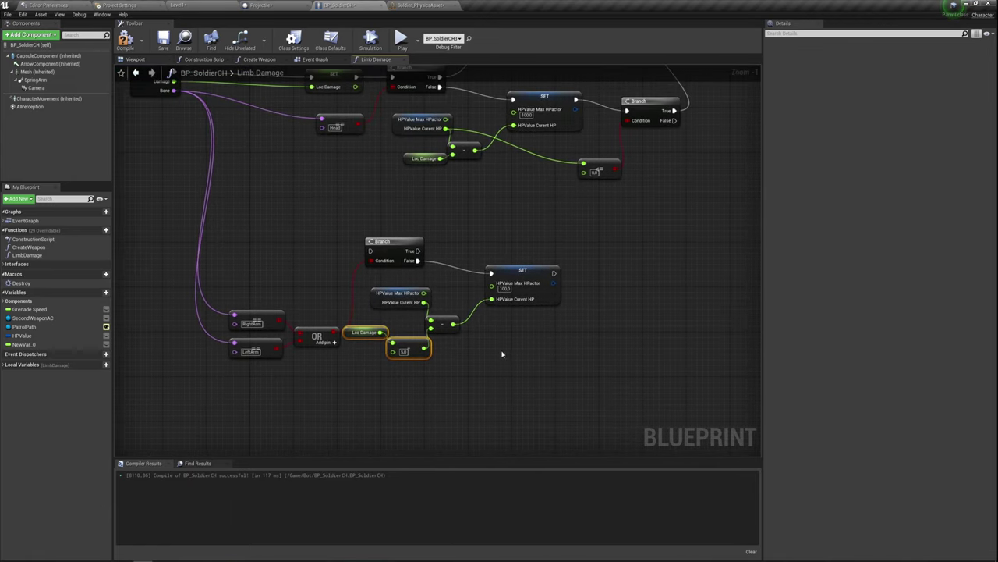
{"action": "left_click", "coordinate": [516, 263]}
{"action": "right_click_drag", "start_coordinate": [513, 313], "coordinate": [466, 335]}
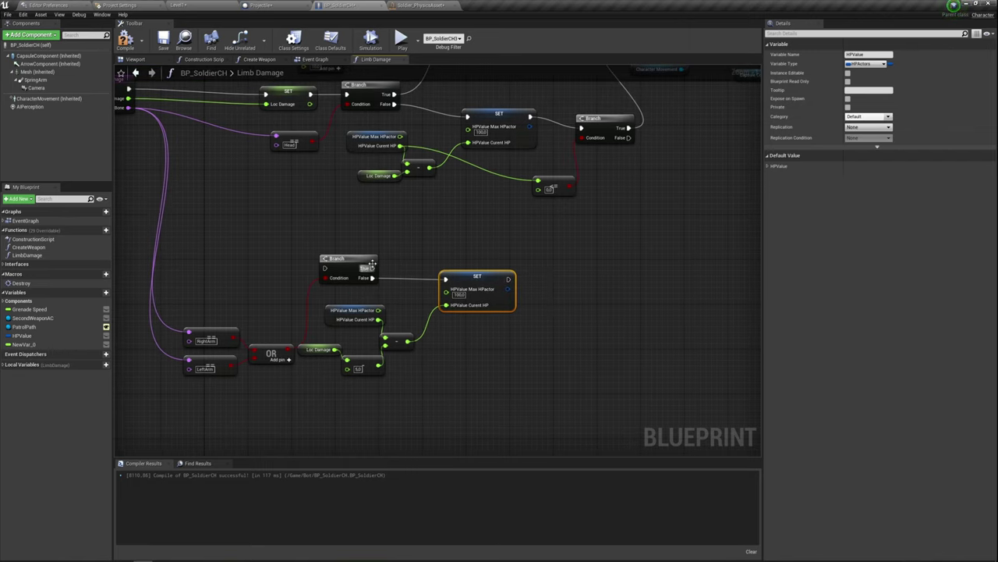
{"action": "left_click_drag", "start_coordinate": [372, 267], "coordinate": [446, 281]}
{"action": "mouse_move", "coordinate": [373, 267]}
{"action": "left_mouse_down", "text": "ctrl"}
{"action": "mouse_move", "coordinate": [373, 278]}
{"action": "mouse_move", "coordinate": [396, 282]}
{"action": "left_mouse_up", "text": "ctrl"}
{"action": "right_click_drag", "start_coordinate": [415, 295], "coordinate": [426, 314]}
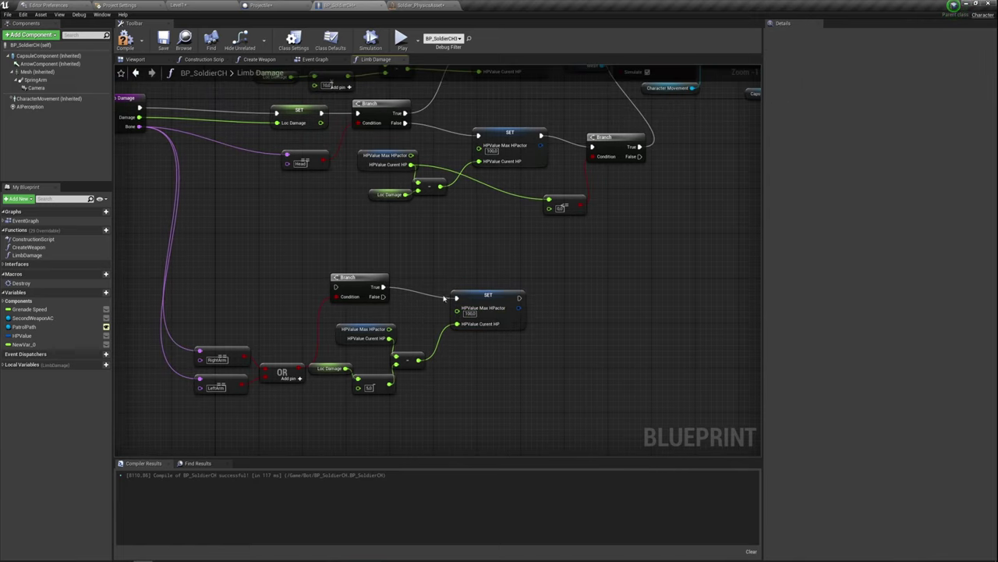
- Add a Play Anim Montage call after the arm SET node and create a new Boolean variable
{"action": "left_click", "coordinate": [472, 295]}
{"action": "right_click_drag", "start_coordinate": [543, 339], "coordinate": [461, 330]}
{"action": "left_click_drag", "start_coordinate": [442, 312], "coordinate": [542, 320]}
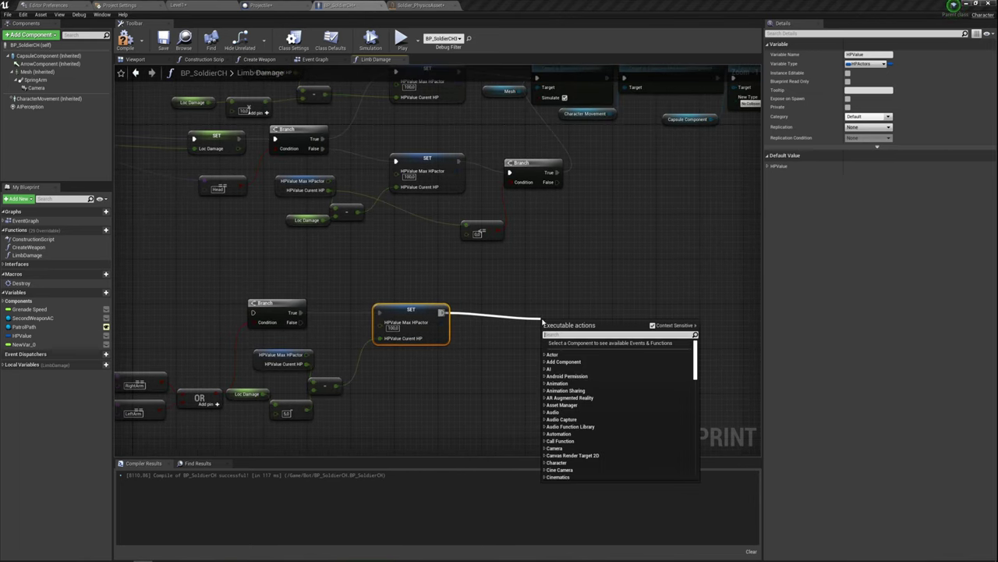
{"action": "type", "text": "play"}
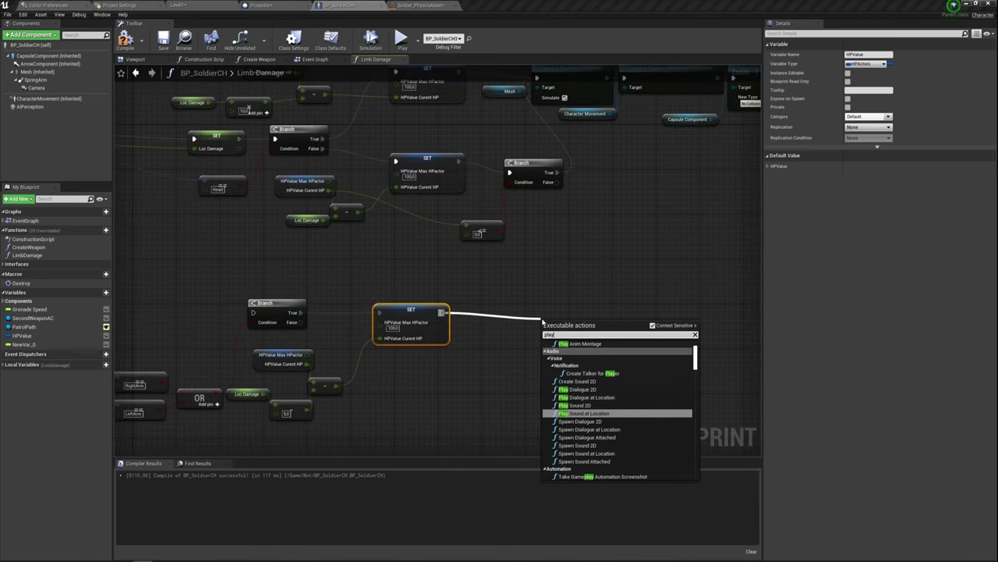
{"action": "scroll", "coordinate": [622, 425], "scroll_direction": "up", "scroll_amount": 2}
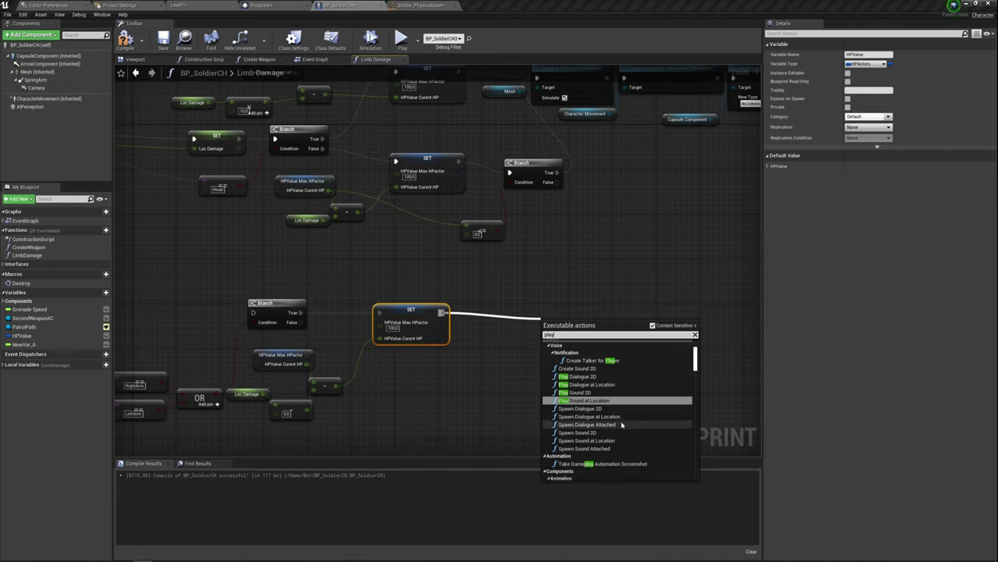
{"action": "scroll", "coordinate": [621, 424], "scroll_direction": "up", "scroll_amount": 1}
{"action": "left_click", "coordinate": [581, 395]}
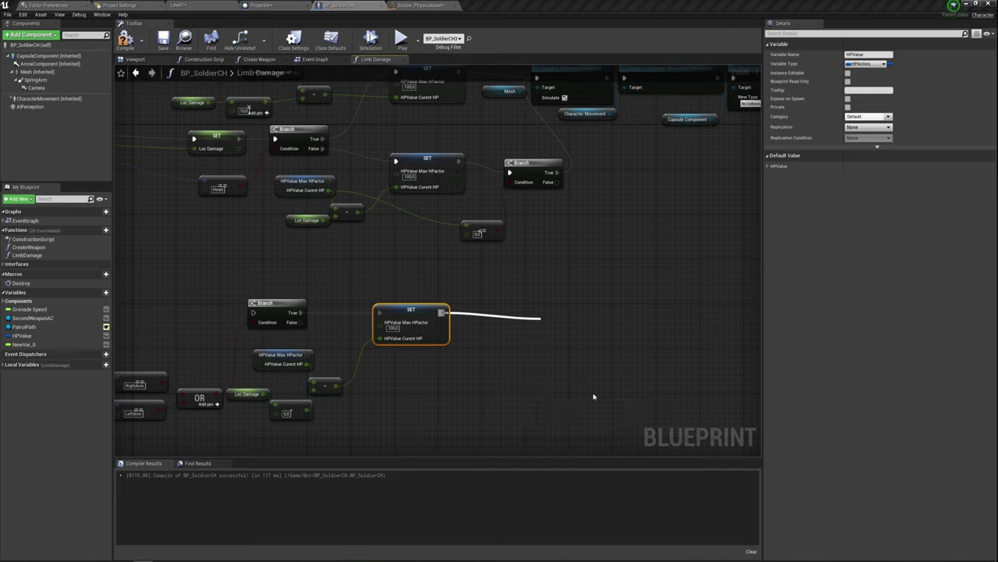
{"action": "mouse_move", "coordinate": [588, 351]}
{"action": "left_mouse_down"}
{"action": "mouse_move", "coordinate": [533, 324]}
{"action": "mouse_move", "coordinate": [667, 299]}
{"action": "left_mouse_up"}
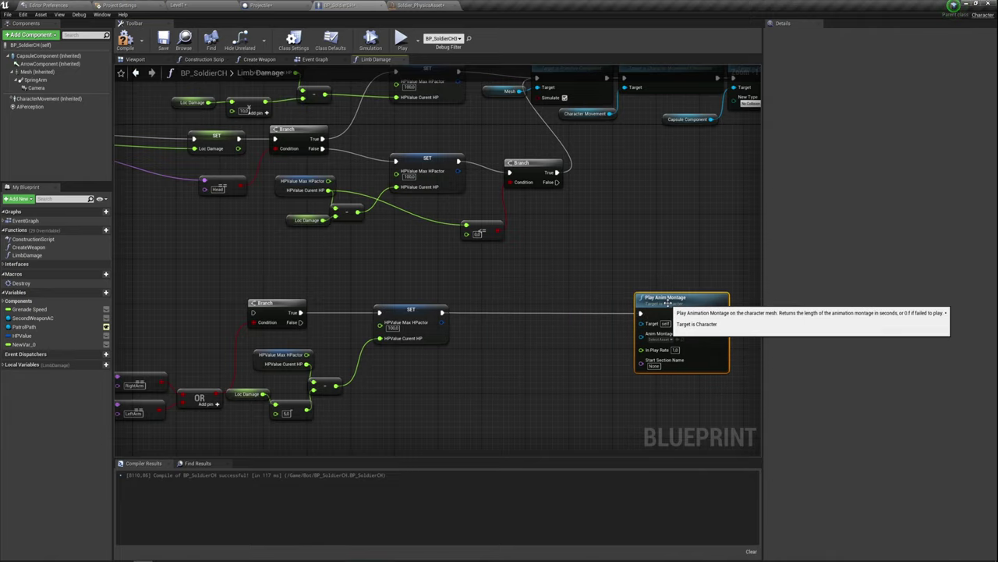
{"action": "left_click_drag", "start_coordinate": [441, 312], "coordinate": [486, 316]}
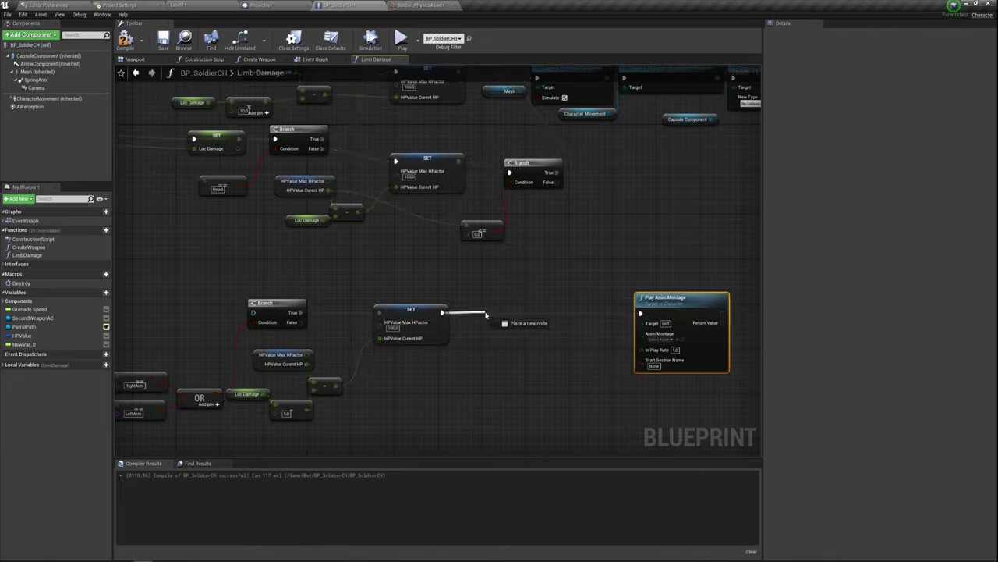
{"action": "left_click", "coordinate": [96, 292]}
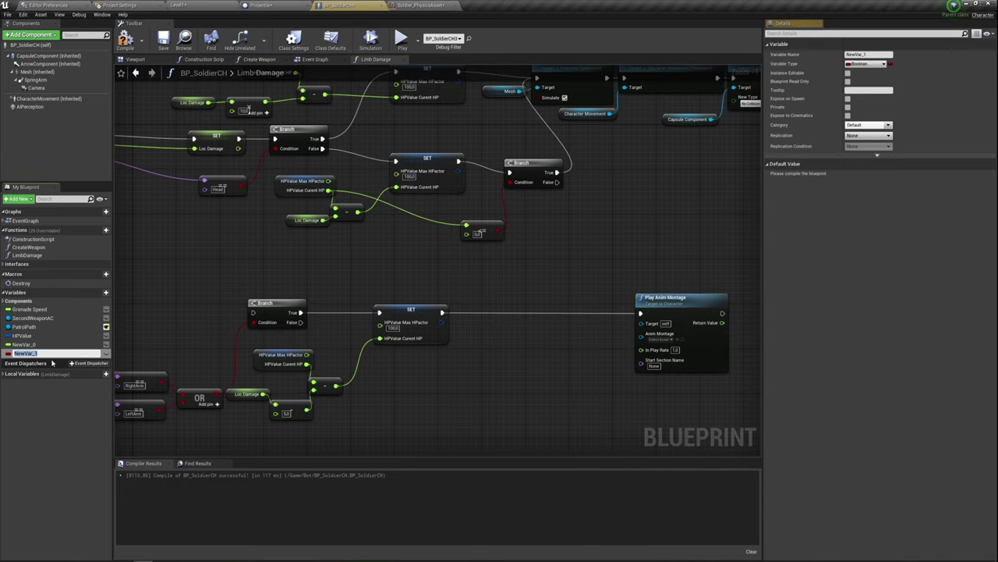
{"action": "key", "text": "BackSpace"}
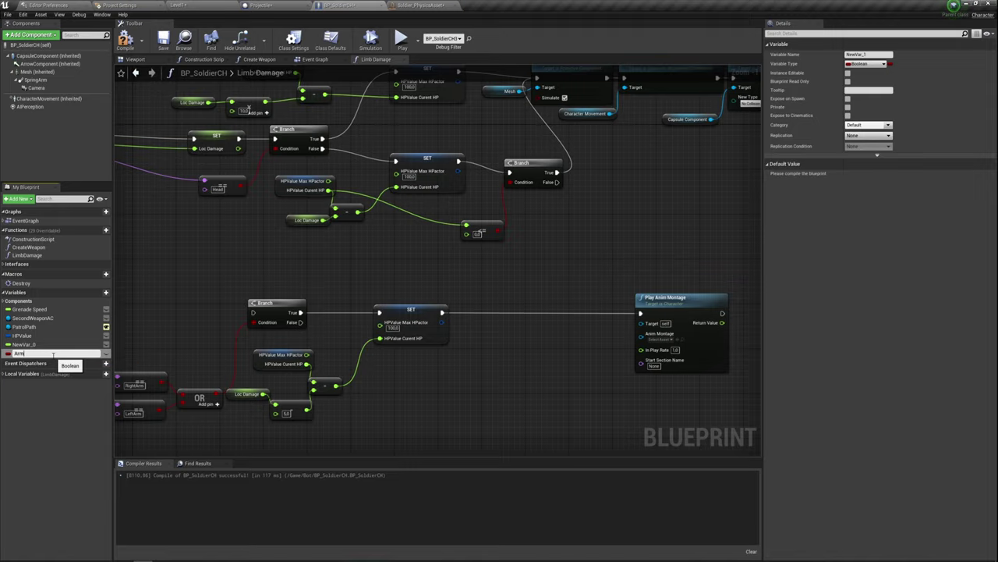
- Name the new Boolean ArmDam and drop a SET ArmDam node after the HP setter
{"action": "key", "text": "Return"}
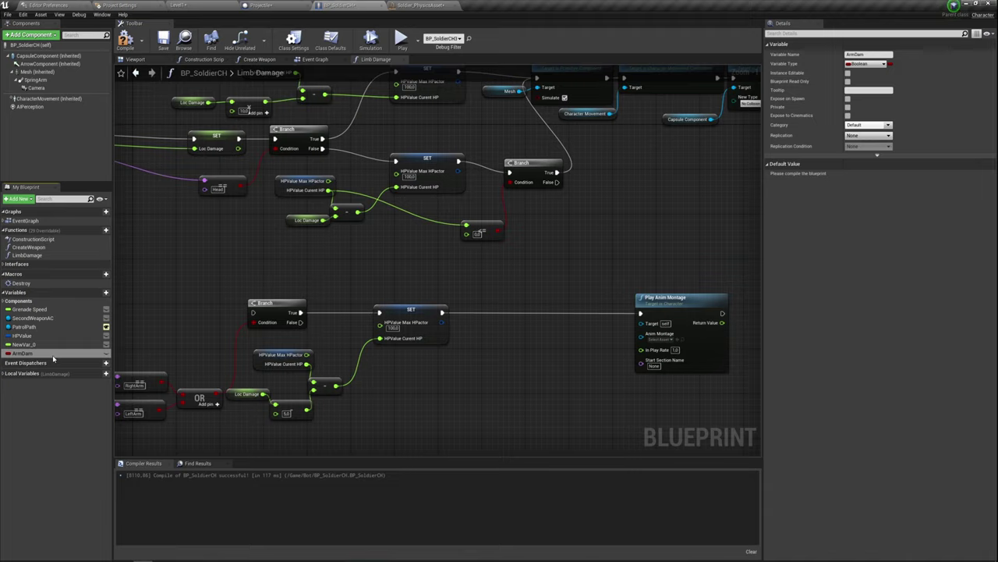
{"action": "left_click", "coordinate": [53, 355]}
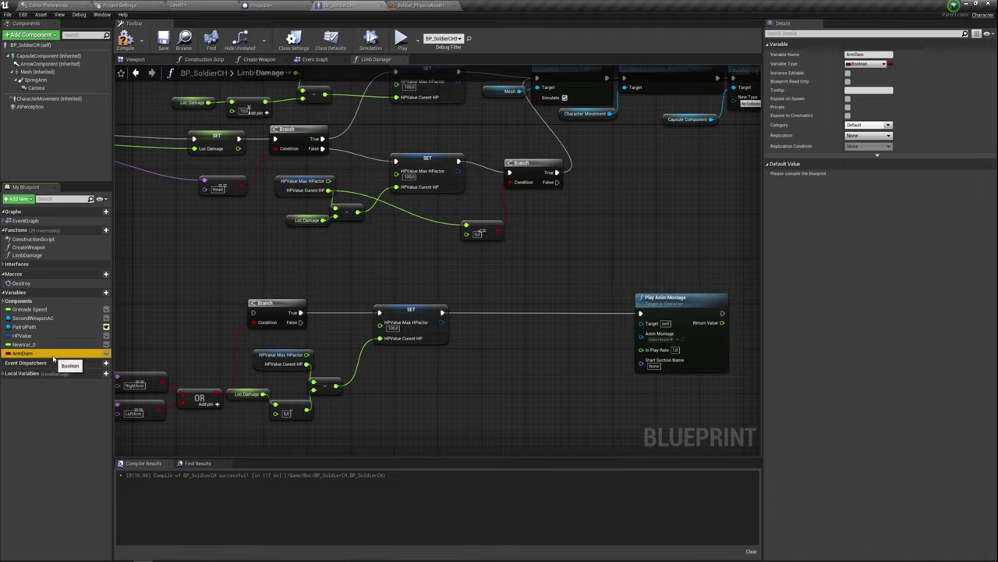
{"action": "left_click", "coordinate": [24, 361]}
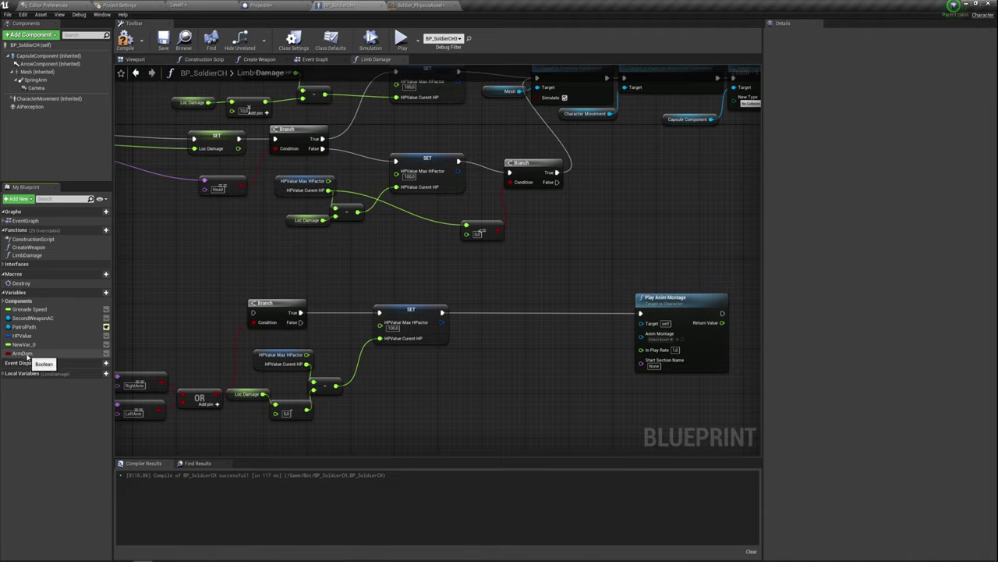
{"action": "left_click_drag", "start_coordinate": [27, 355], "coordinate": [441, 312]}
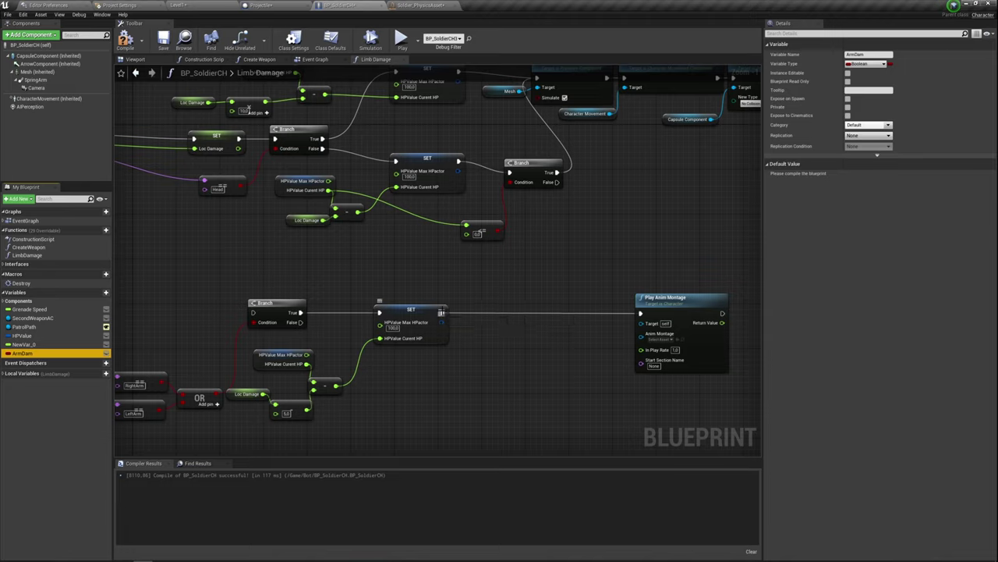
{"action": "left_click_drag", "start_coordinate": [28, 355], "coordinate": [444, 314]}
{"action": "mouse_move", "coordinate": [27, 355]}
{"action": "left_mouse_down"}
{"action": "mouse_move", "coordinate": [306, 390]}
{"action": "mouse_move", "coordinate": [503, 344]}
{"action": "mouse_move", "coordinate": [445, 313]}
{"action": "left_mouse_up"}
{"action": "left_click", "coordinate": [538, 364]}
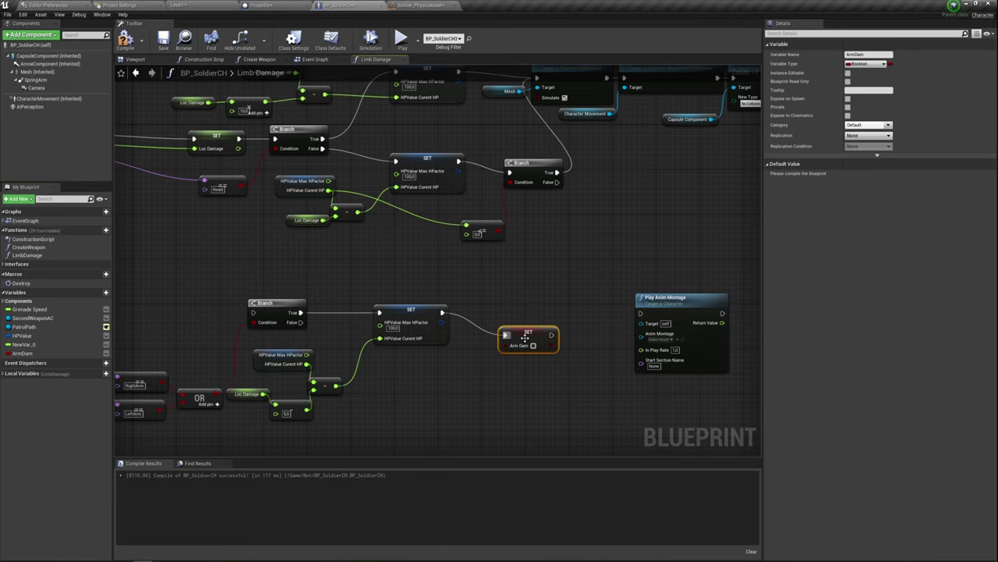
- Wire the Set ArmDam node into Play Anim Montage, then return to the Level1 editor
{"action": "right_click_drag", "start_coordinate": [422, 342], "coordinate": [410, 305]}
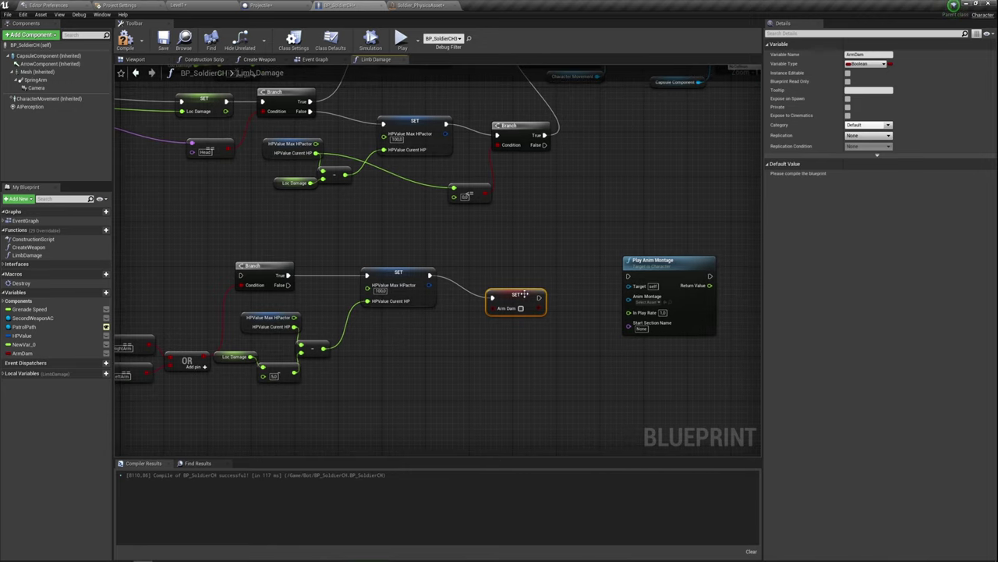
{"action": "left_click_drag", "start_coordinate": [538, 298], "coordinate": [628, 275]}
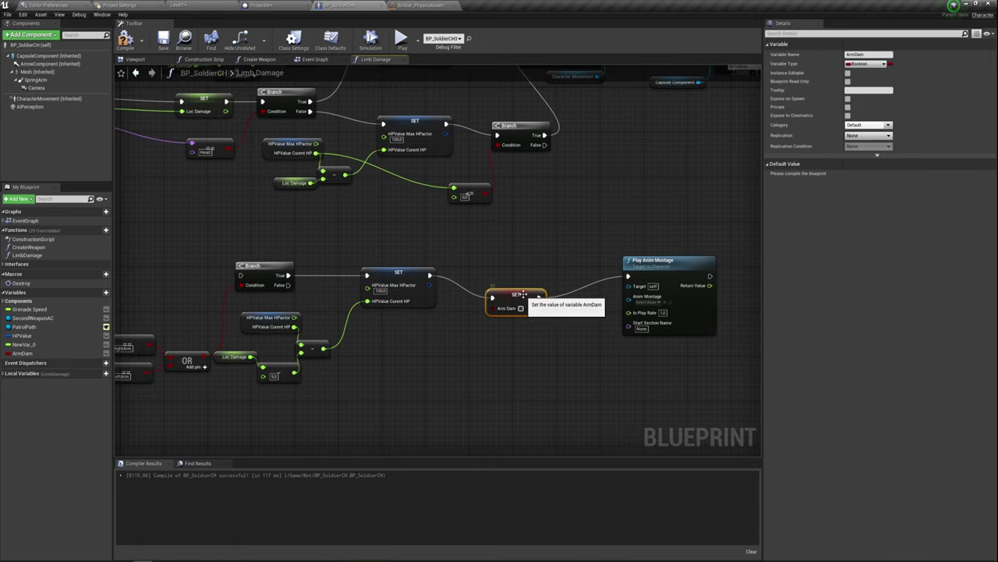
{"action": "left_click_drag", "start_coordinate": [522, 294], "coordinate": [523, 273]}
{"action": "left_click", "coordinate": [196, 5]}
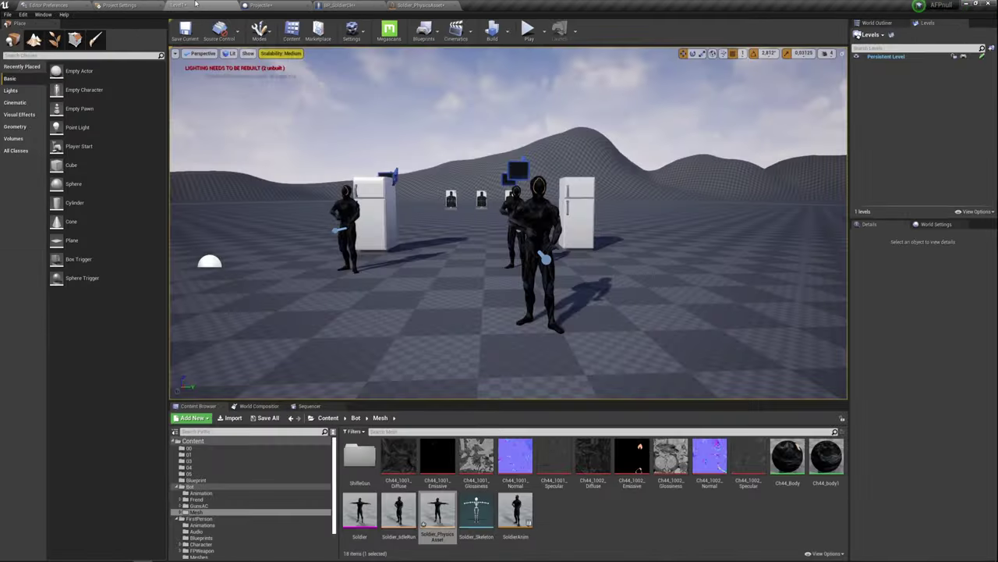
- Open the SoldierAnim animation blueprint from Bot > Mesh and find the Cast To BP_SoldierCH chain
{"action": "left_click", "coordinate": [356, 417]}
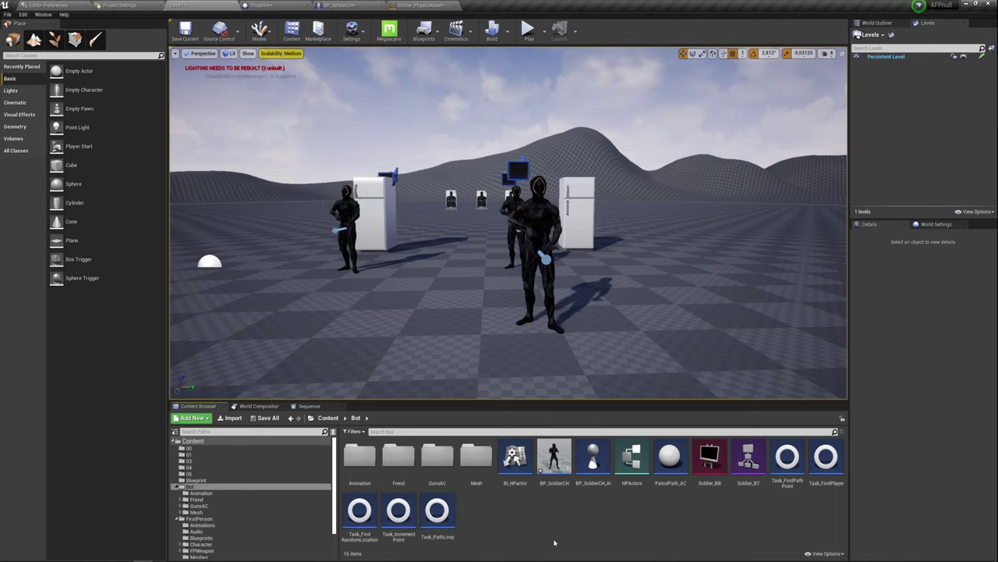
{"action": "double_click", "coordinate": [476, 457]}
{"action": "double_click", "coordinate": [515, 511]}
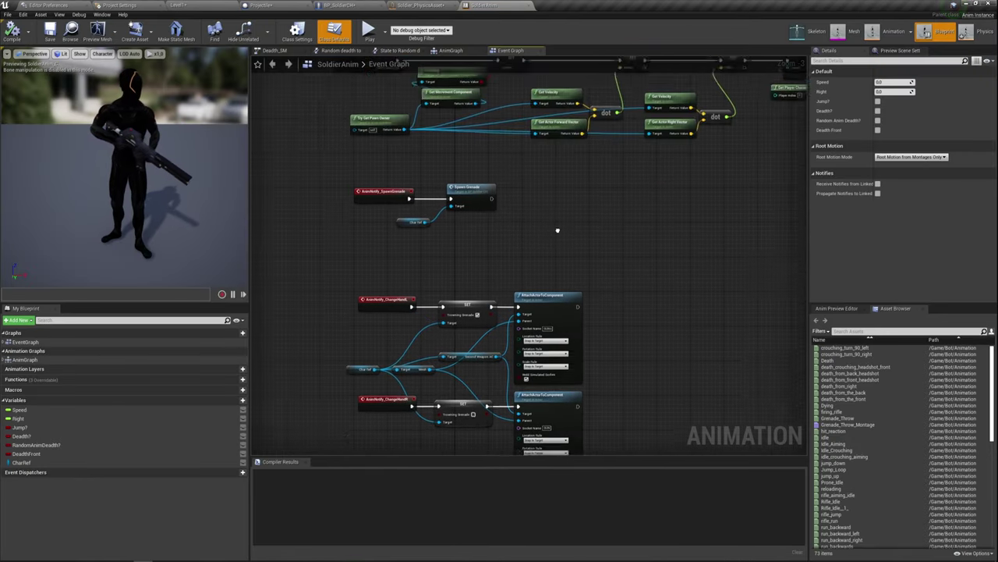
{"action": "right_click_drag", "start_coordinate": [479, 179], "coordinate": [437, 316]}
{"action": "mouse_move", "coordinate": [529, 309]}
{"action": "right_mouse_down"}
{"action": "mouse_move", "coordinate": [449, 289]}
{"action": "mouse_move", "coordinate": [443, 221]}
{"action": "right_mouse_up"}
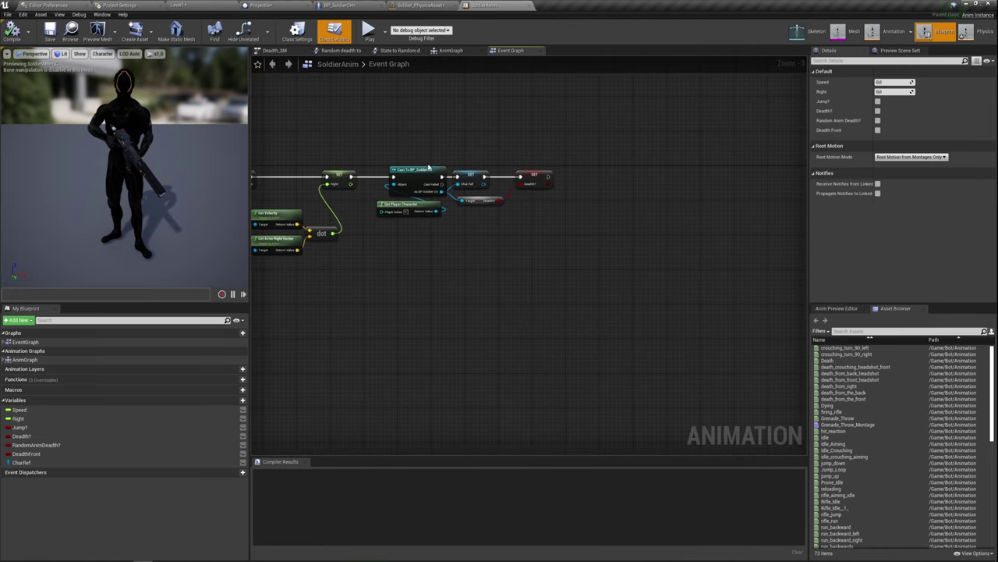
{"action": "scroll", "coordinate": [463, 224], "scroll_direction": "up", "scroll_amount": 3}
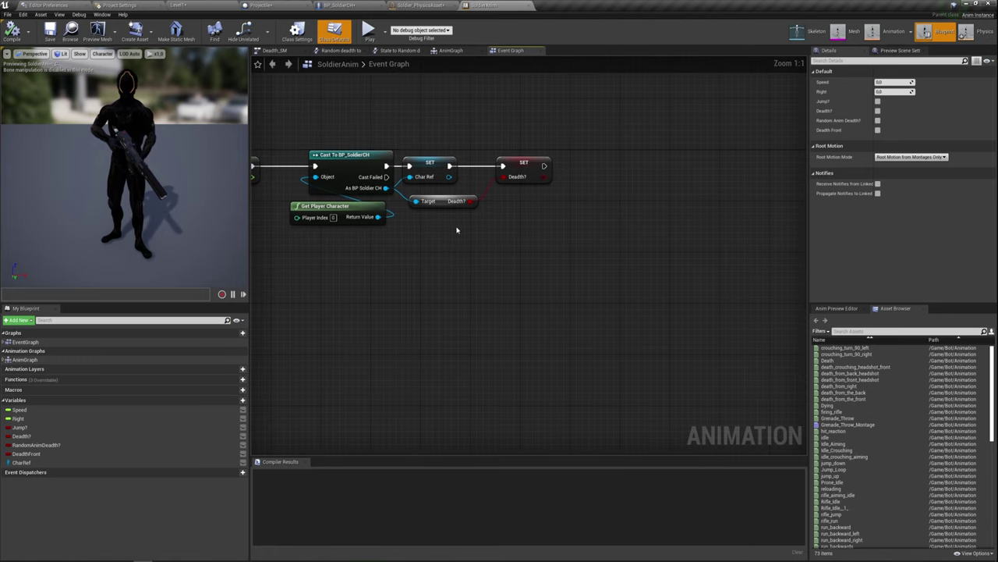
- Add a Get Arm Dam node from the cast's As BP Soldier CH output
{"action": "left_click_drag", "start_coordinate": [383, 190], "coordinate": [575, 252]}
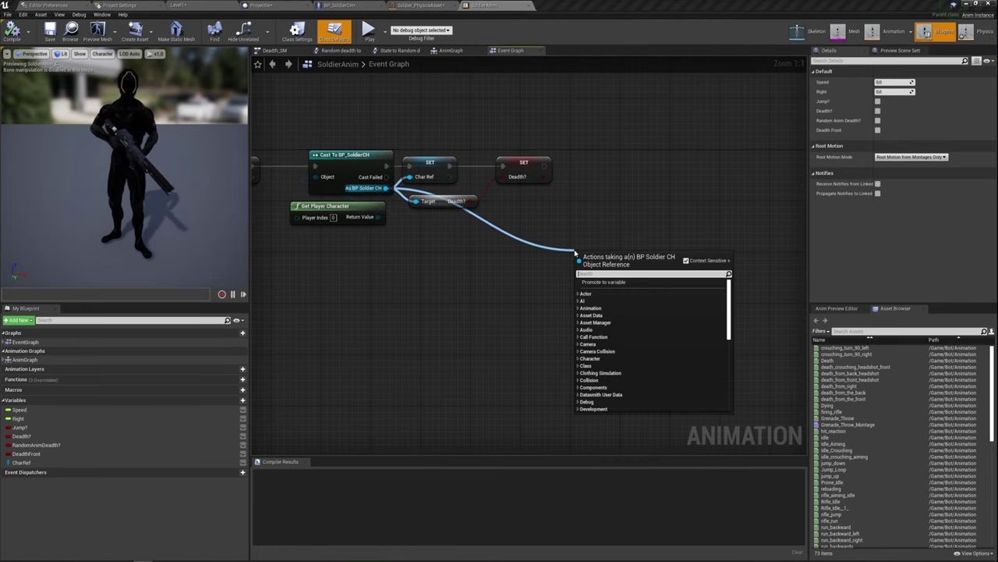
{"action": "type", "text": "arm"}
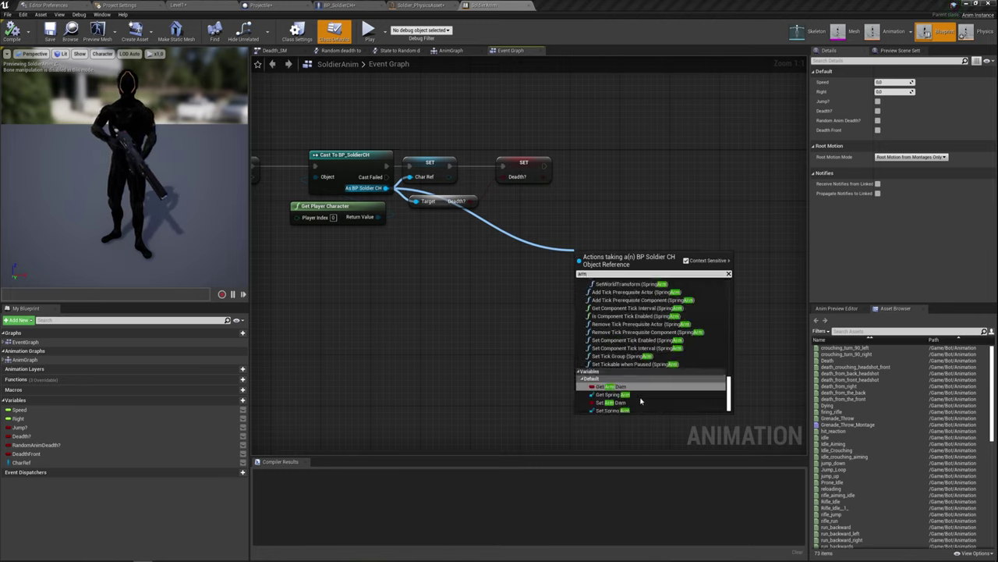
{"action": "left_click", "coordinate": [620, 386]}
{"action": "right_click_drag", "start_coordinate": [640, 290], "coordinate": [525, 293]}
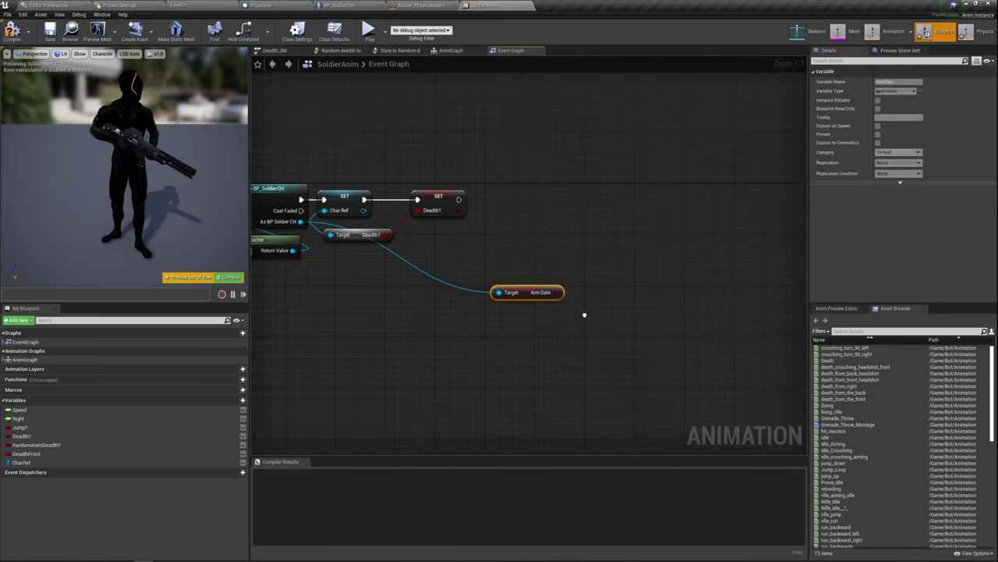
{"action": "left_click_drag", "start_coordinate": [524, 291], "coordinate": [495, 287]}
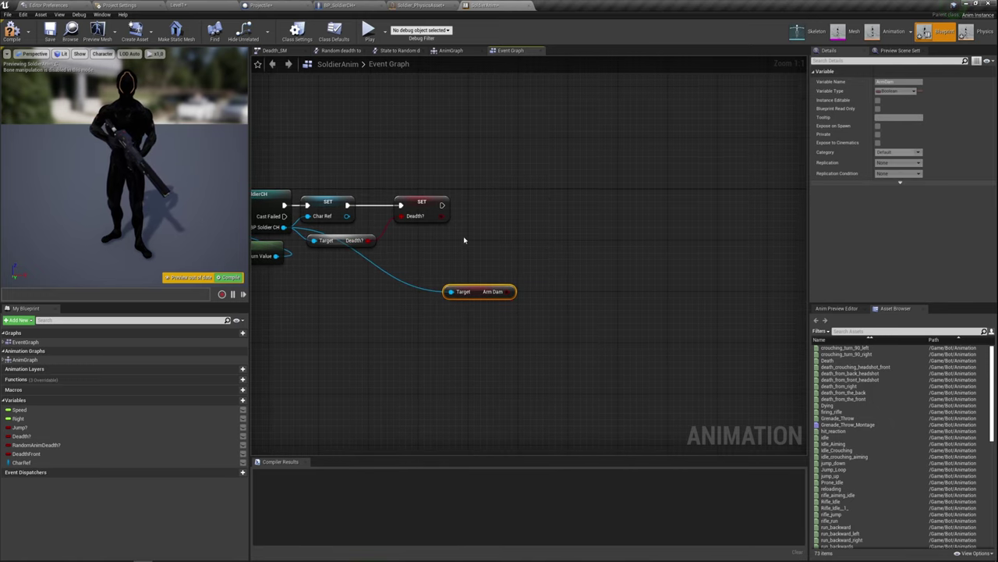
{"action": "scroll", "coordinate": [549, 226], "scroll_direction": "down", "scroll_amount": 2}
{"action": "scroll", "coordinate": [448, 292], "scroll_direction": "down", "scroll_amount": 4}
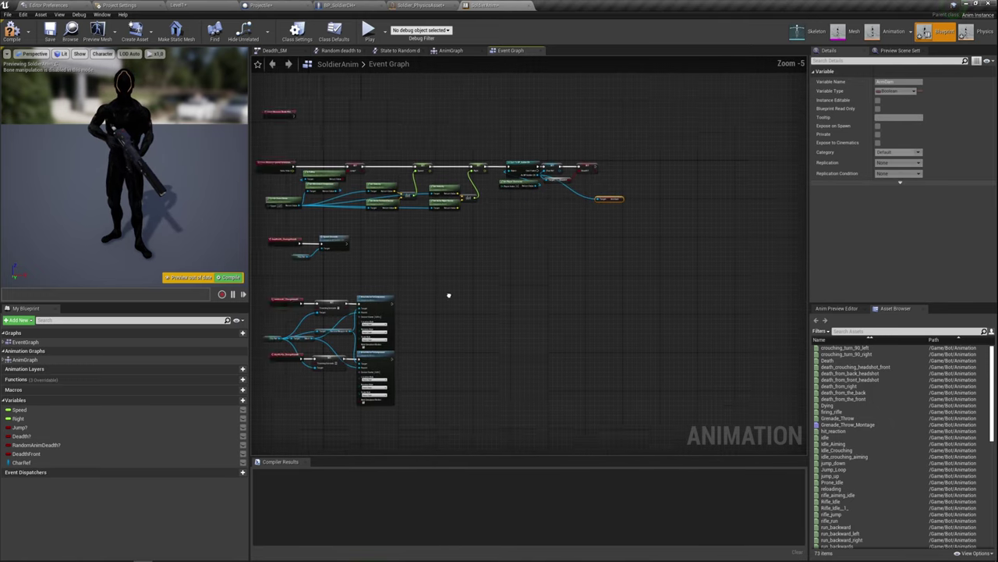
{"action": "scroll", "coordinate": [467, 259], "scroll_direction": "up", "scroll_amount": 3}
{"action": "mouse_move", "coordinate": [551, 225]}
{"action": "right_mouse_down"}
{"action": "mouse_move", "coordinate": [594, 207]}
{"action": "mouse_move", "coordinate": [468, 364]}
{"action": "right_mouse_up"}
{"action": "right_click_drag", "start_coordinate": [475, 203], "coordinate": [564, 263]}
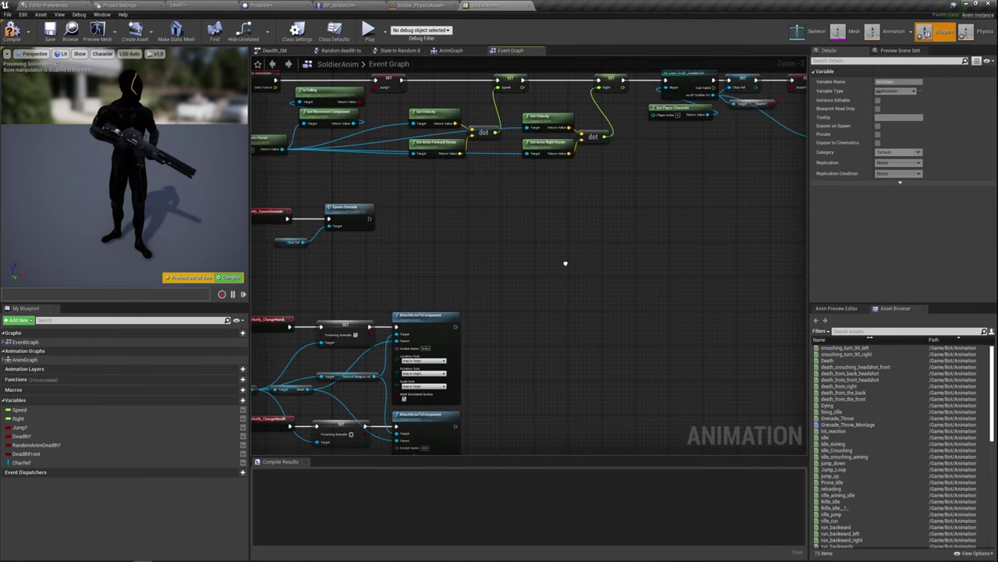
{"action": "right_click_drag", "start_coordinate": [635, 175], "coordinate": [551, 225]}
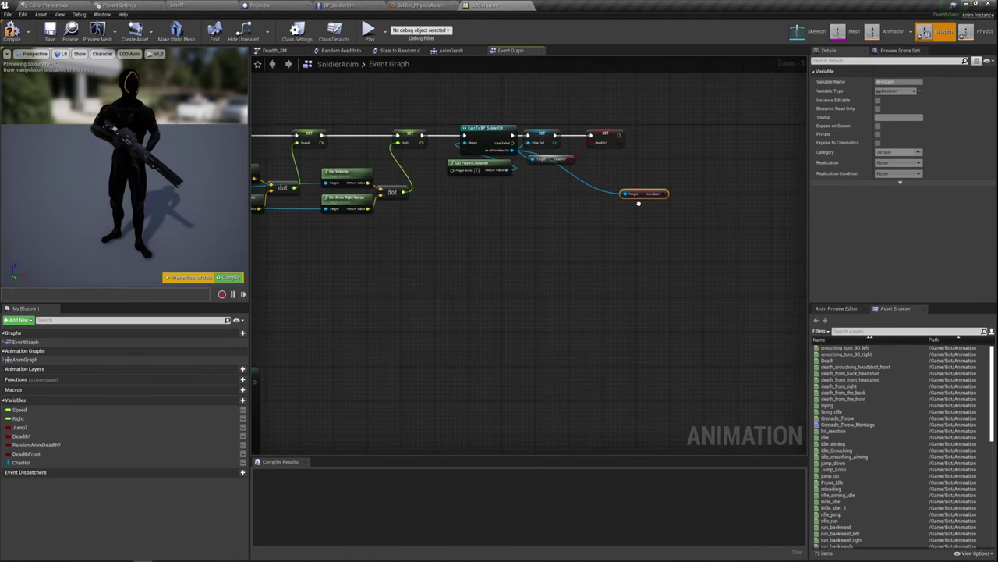
- Jump from the AnimGraph to the SET Death? node in the Event Graph
{"action": "left_click", "coordinate": [475, 51]}
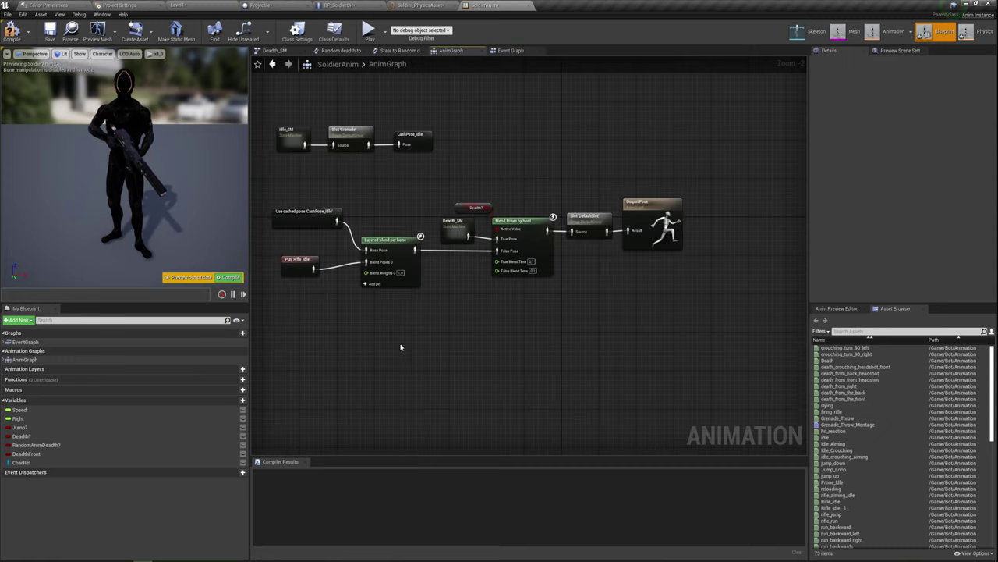
{"action": "right_click_drag", "start_coordinate": [401, 347], "coordinate": [462, 335]}
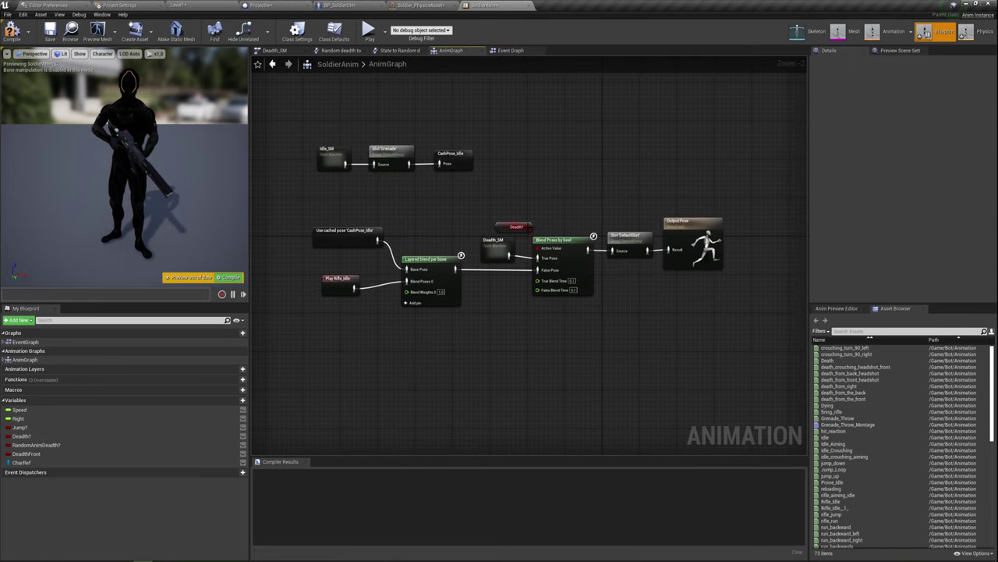
{"action": "scroll", "coordinate": [528, 207], "scroll_direction": "up", "scroll_amount": 1}
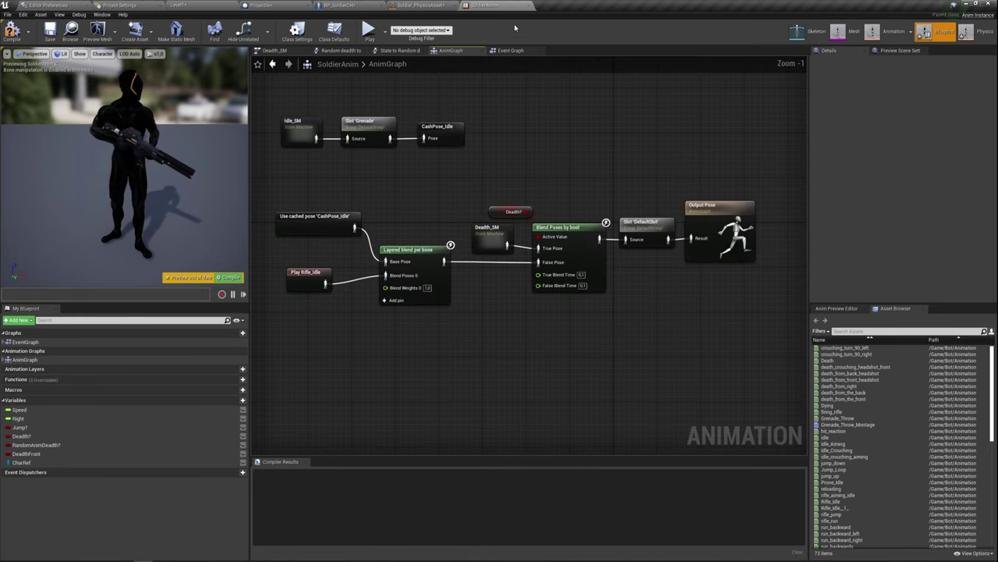
{"action": "double_click", "coordinate": [529, 208]}
{"action": "scroll", "coordinate": [540, 197], "scroll_direction": "up", "scroll_amount": 2}
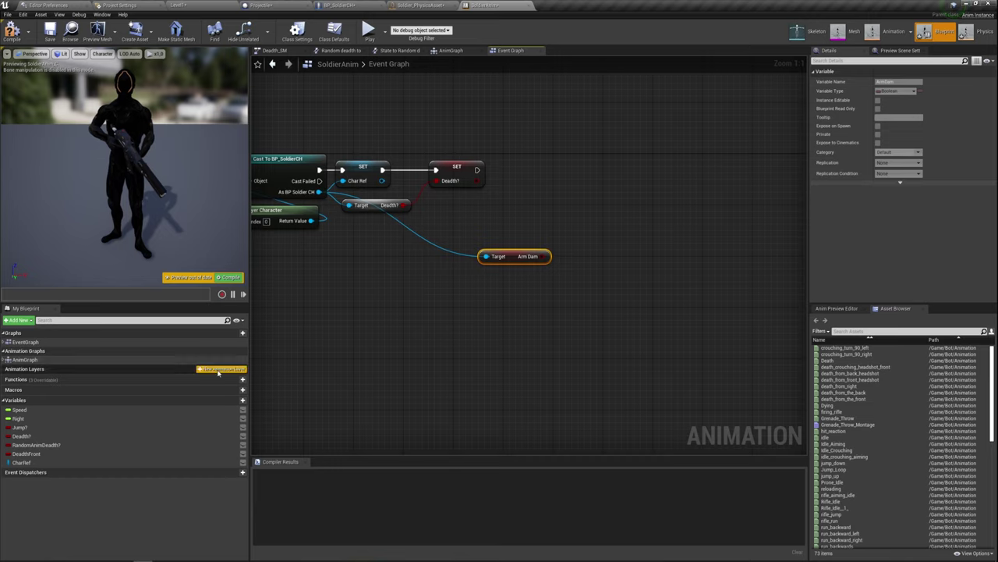
- Create a Boolean named ArmDamage and place its SET node after SET Death?, fed by Arm Dam
{"action": "left_click", "coordinate": [232, 401]}
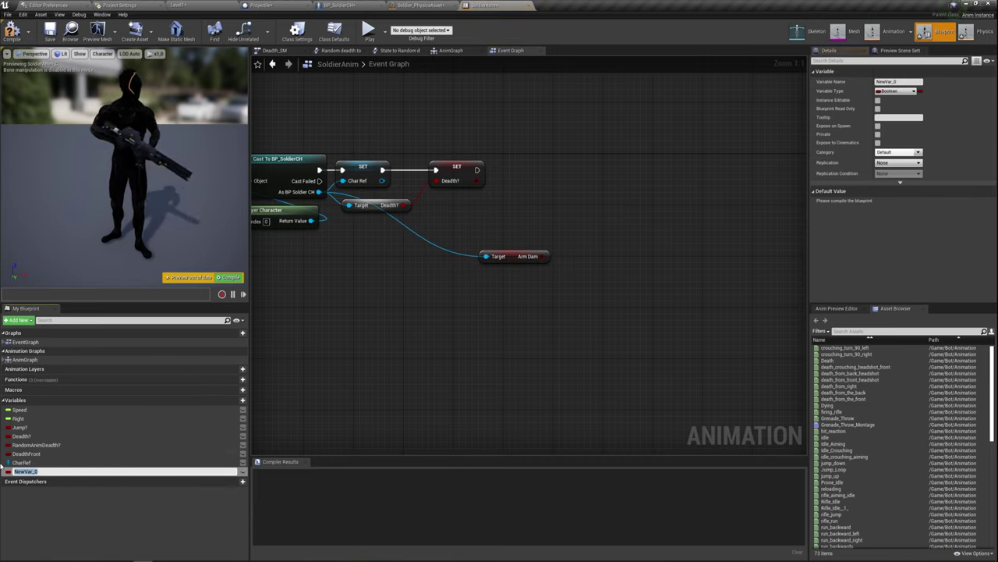
{"action": "key", "text": "BackSpace"}
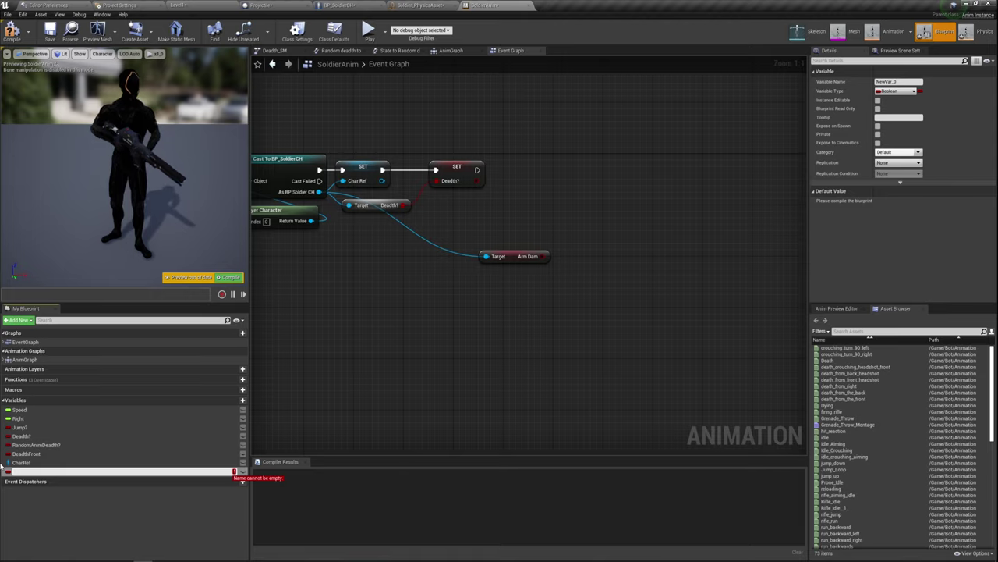
{"action": "type", "text": "Arm"}
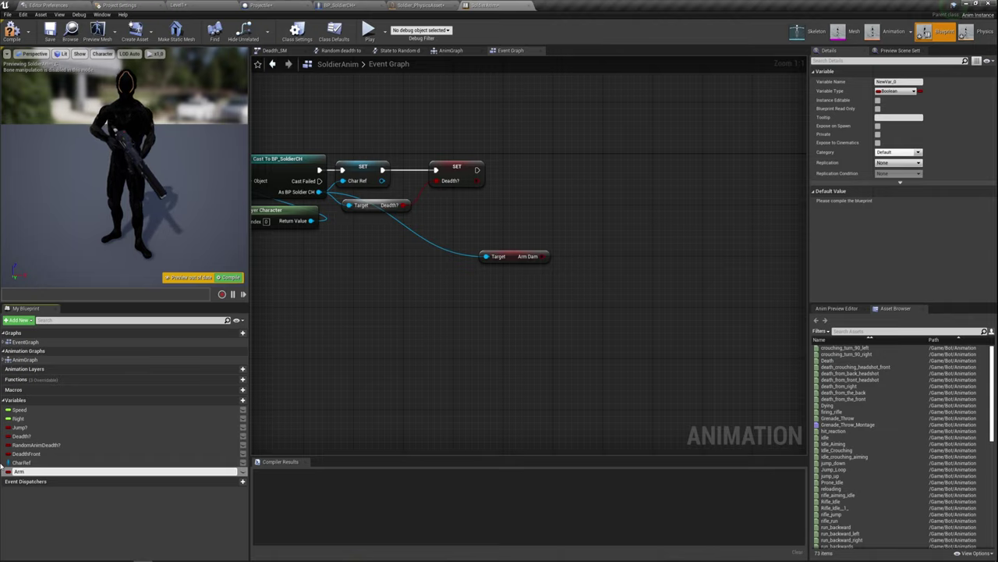
{"action": "type", "text": "Damage"}
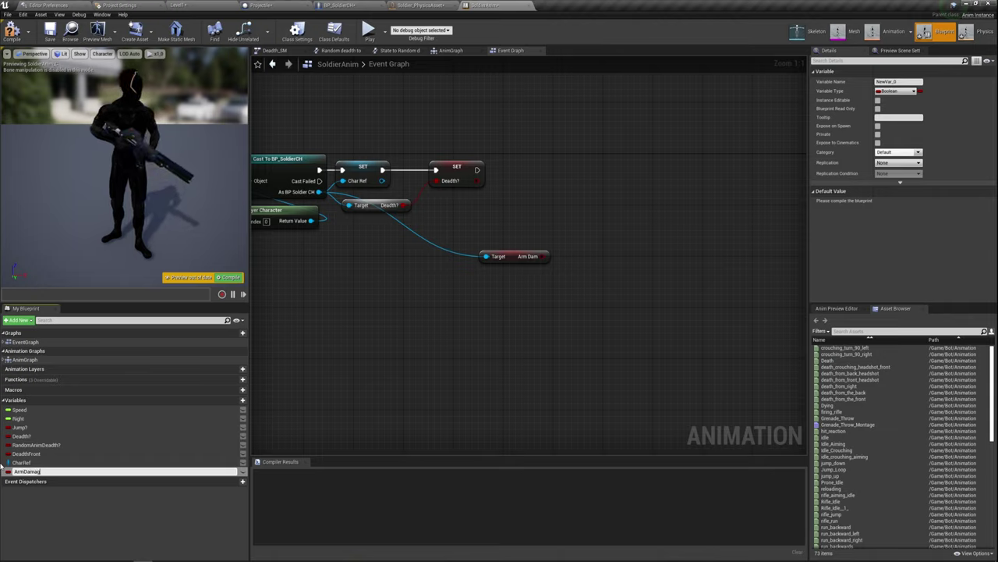
{"action": "key", "text": "Return"}
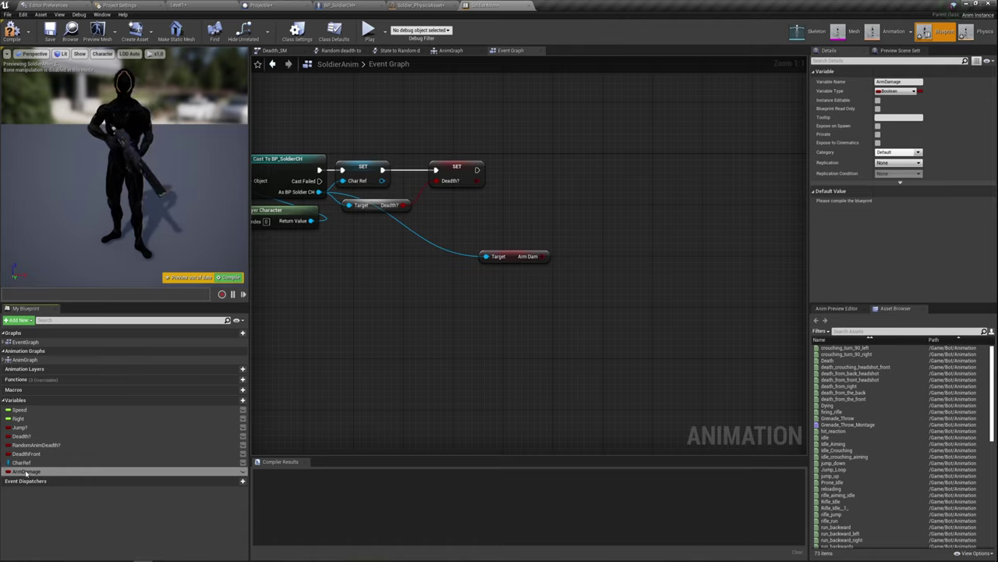
{"action": "mouse_move", "coordinate": [26, 471]}
{"action": "left_mouse_down", "text": "alt"}
{"action": "mouse_move", "coordinate": [515, 189]}
{"action": "mouse_move", "coordinate": [546, 257]}
{"action": "left_mouse_up", "text": "alt"}
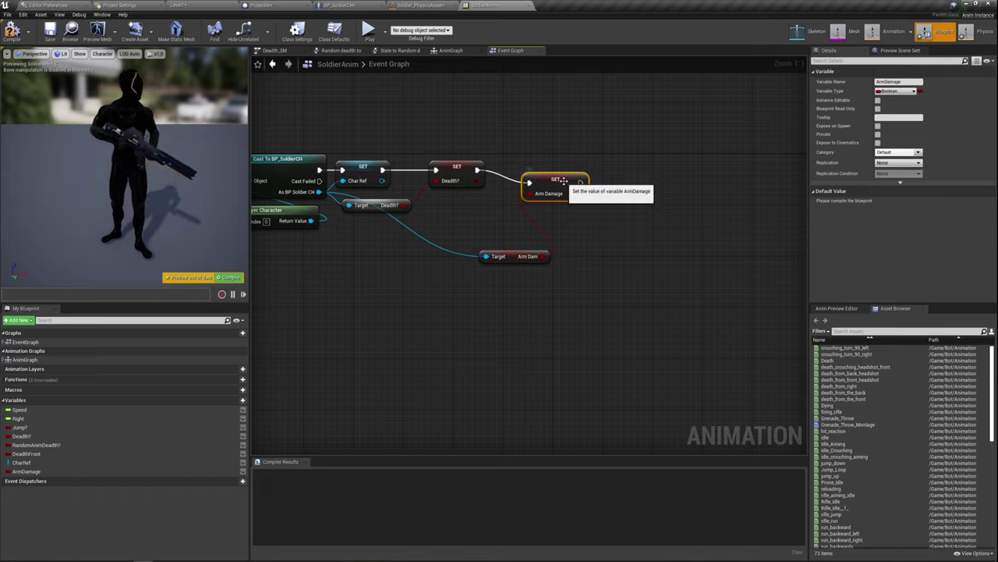
{"action": "left_click_drag", "start_coordinate": [567, 184], "coordinate": [579, 172]}
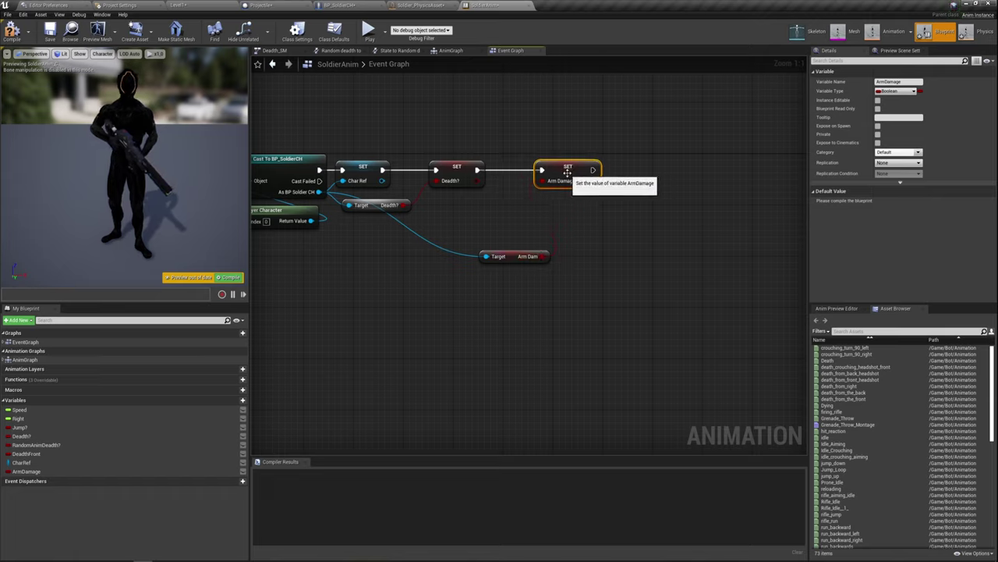
{"action": "left_click", "coordinate": [584, 240]}
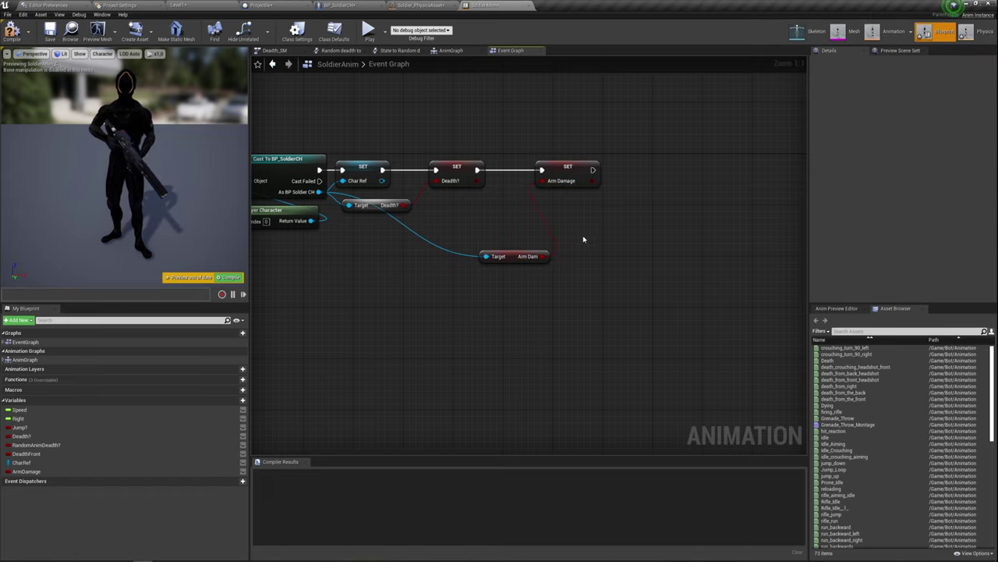
- Add an Arm Damage getter and a Blend Poses by bool node near the AnimGraph's final pose
{"action": "left_click", "coordinate": [453, 52]}
{"action": "mouse_move", "coordinate": [566, 351]}
{"action": "right_mouse_down"}
{"action": "mouse_move", "coordinate": [544, 325]}
{"action": "mouse_move", "coordinate": [517, 319]}
{"action": "right_mouse_up"}
{"action": "mouse_move", "coordinate": [524, 272]}
{"action": "left_mouse_down"}
{"action": "mouse_move", "coordinate": [638, 204]}
{"action": "mouse_move", "coordinate": [747, 223]}
{"action": "left_mouse_up"}
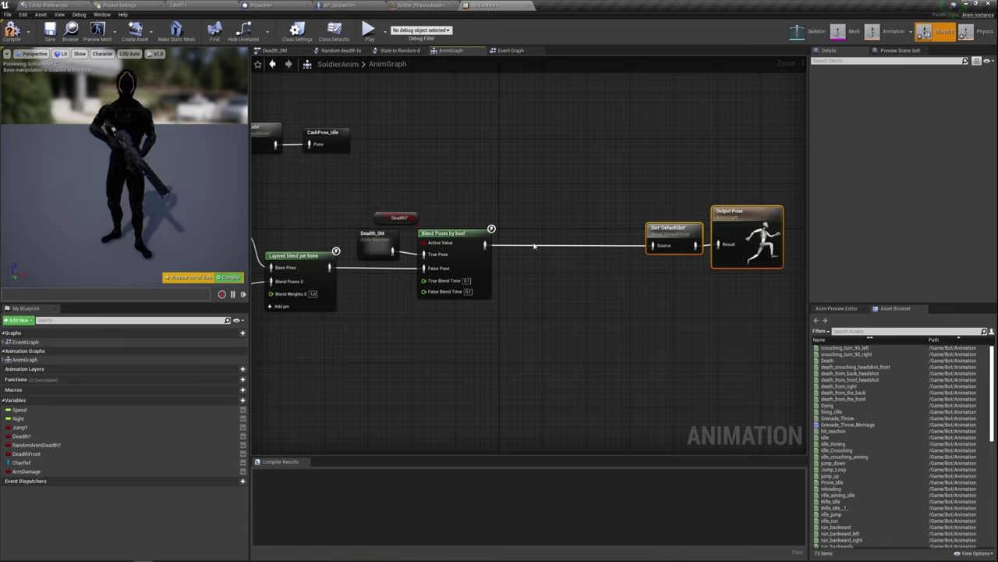
{"action": "mouse_move", "coordinate": [25, 471]}
{"action": "left_mouse_down"}
{"action": "mouse_move", "coordinate": [512, 210]}
{"action": "mouse_move", "coordinate": [551, 228]}
{"action": "left_mouse_up"}
{"action": "left_click", "coordinate": [521, 219]}
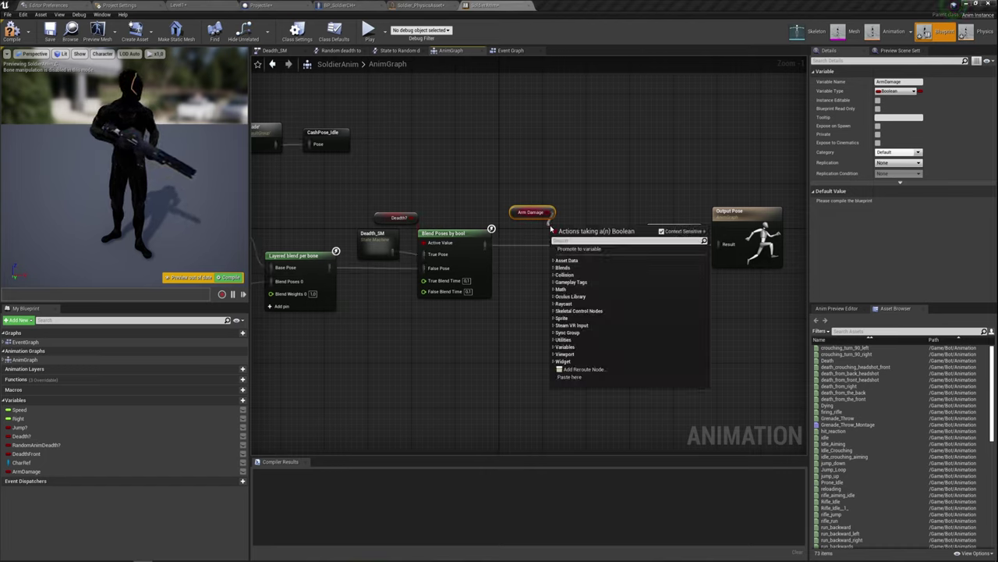
{"action": "type", "text": "ble"}
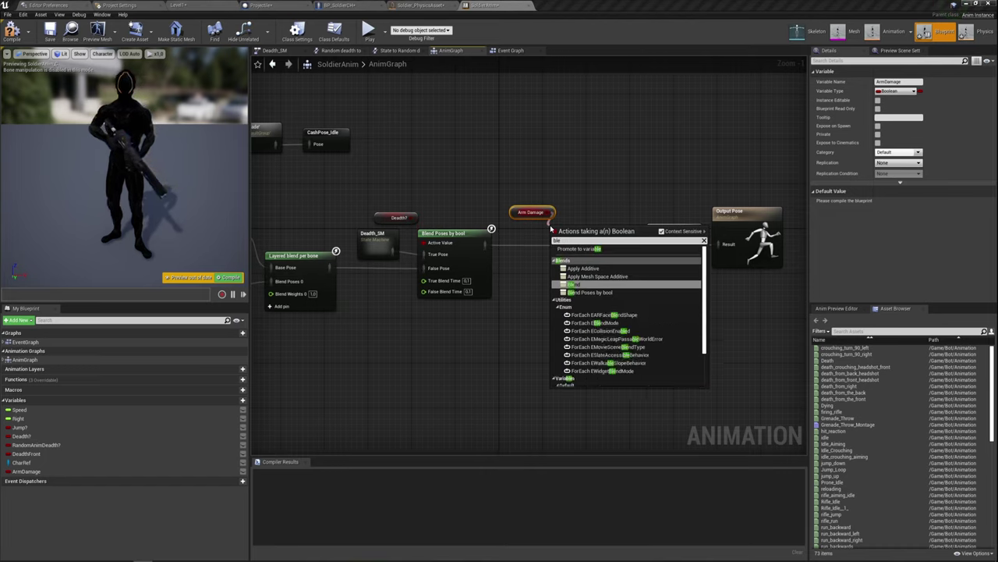
{"action": "left_click", "coordinate": [590, 292]}
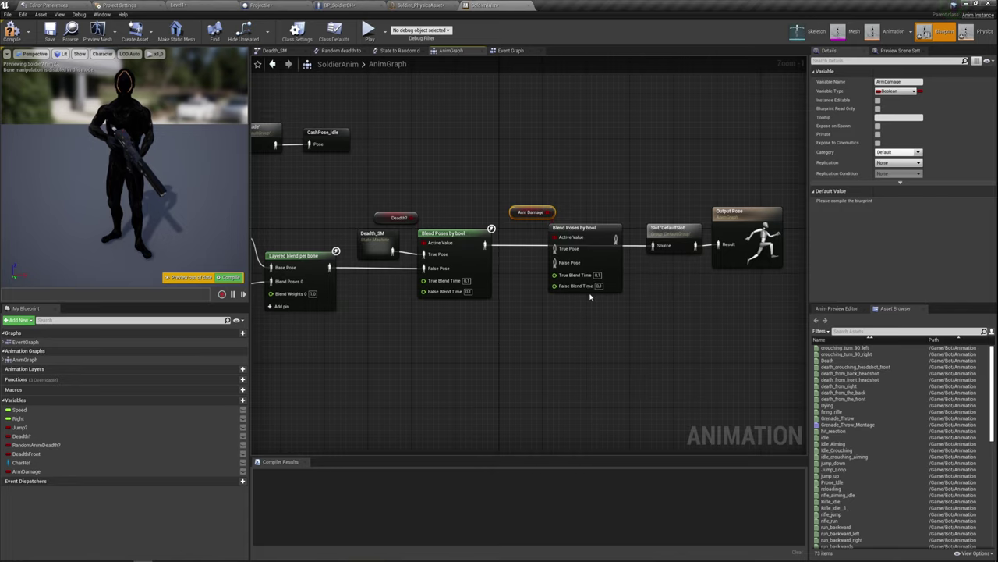
- Feed the existing blend into False Pose and a firing_rifle player into True Pose, then tidy the nodes
{"action": "left_click_drag", "start_coordinate": [484, 244], "coordinate": [532, 250]}
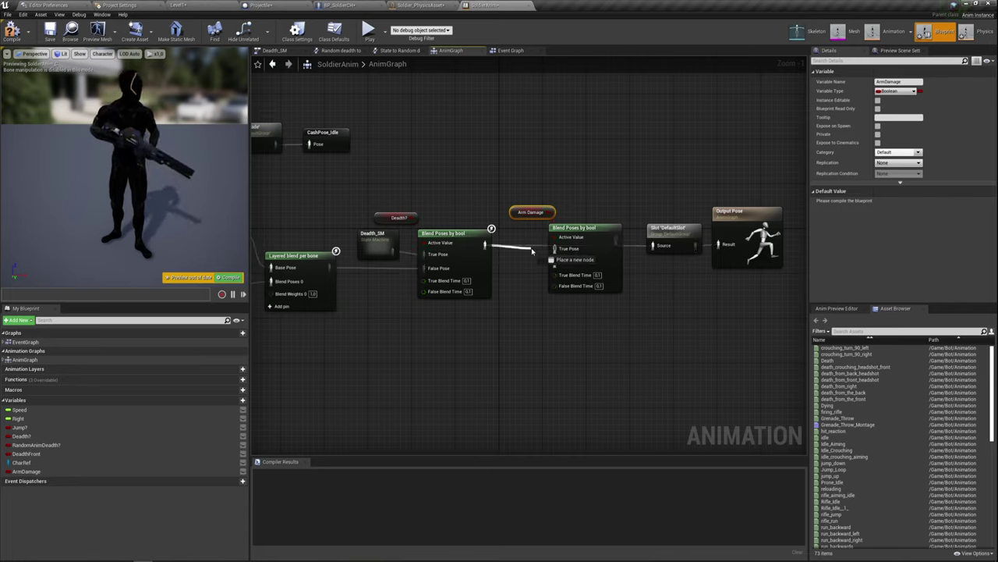
{"action": "left_click_drag", "start_coordinate": [531, 249], "coordinate": [555, 262]}
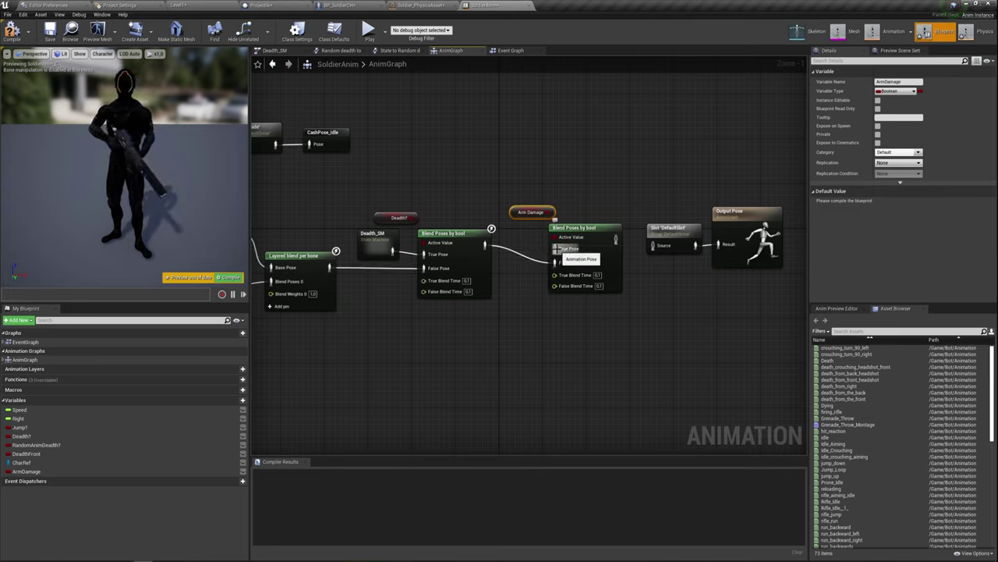
{"action": "mouse_move", "coordinate": [826, 411]}
{"action": "left_mouse_down"}
{"action": "mouse_move", "coordinate": [499, 321]}
{"action": "mouse_move", "coordinate": [556, 248]}
{"action": "left_mouse_up"}
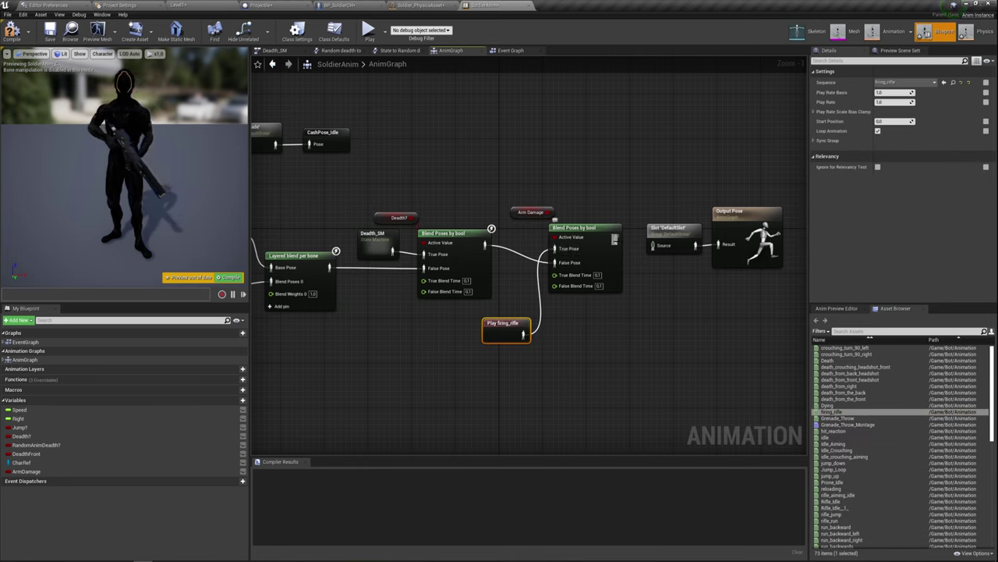
{"action": "left_click_drag", "start_coordinate": [616, 239], "coordinate": [663, 250]}
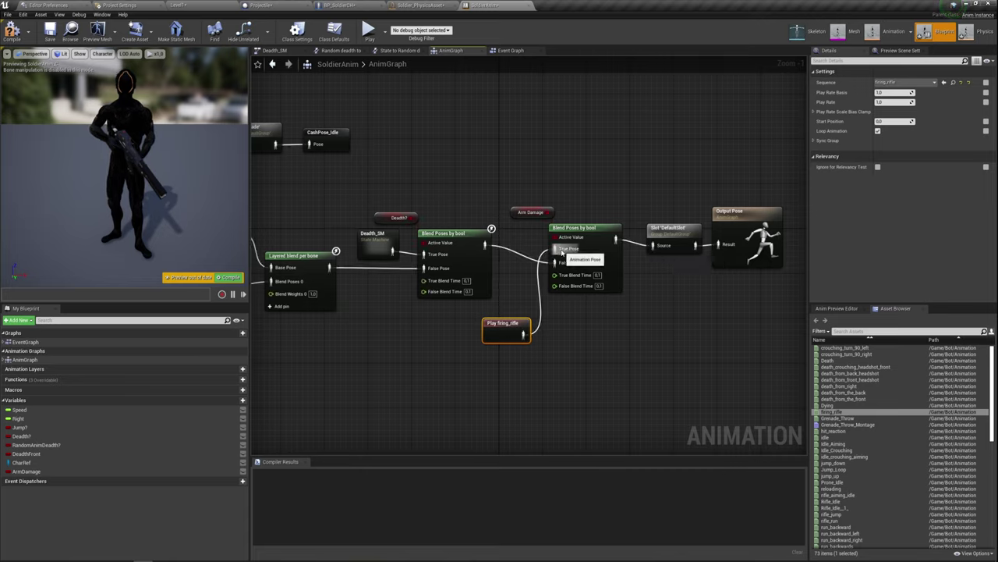
{"action": "left_click", "coordinate": [598, 230]}
{"action": "left_click_drag", "start_coordinate": [599, 230], "coordinate": [604, 230]}
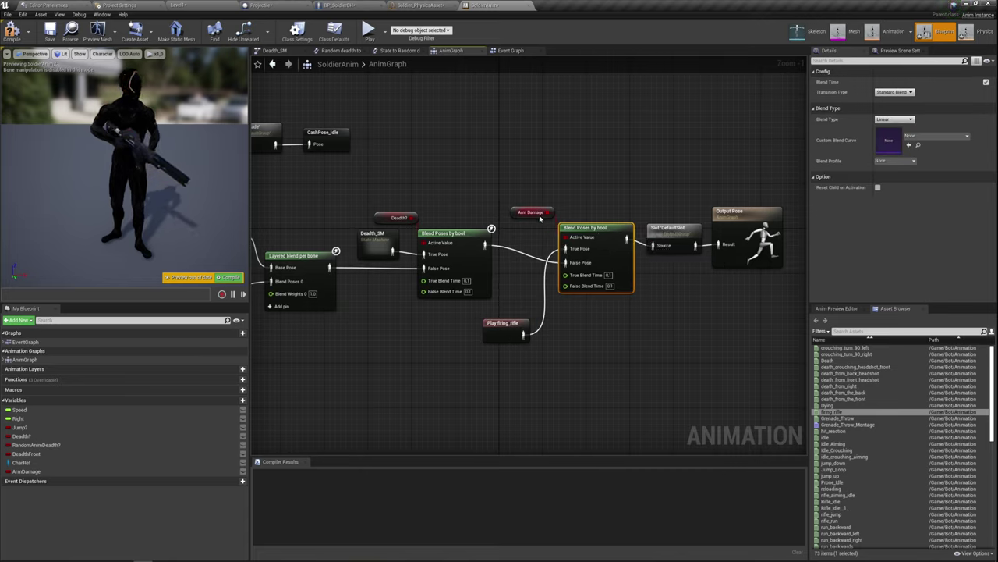
{"action": "left_click_drag", "start_coordinate": [537, 215], "coordinate": [531, 230]}
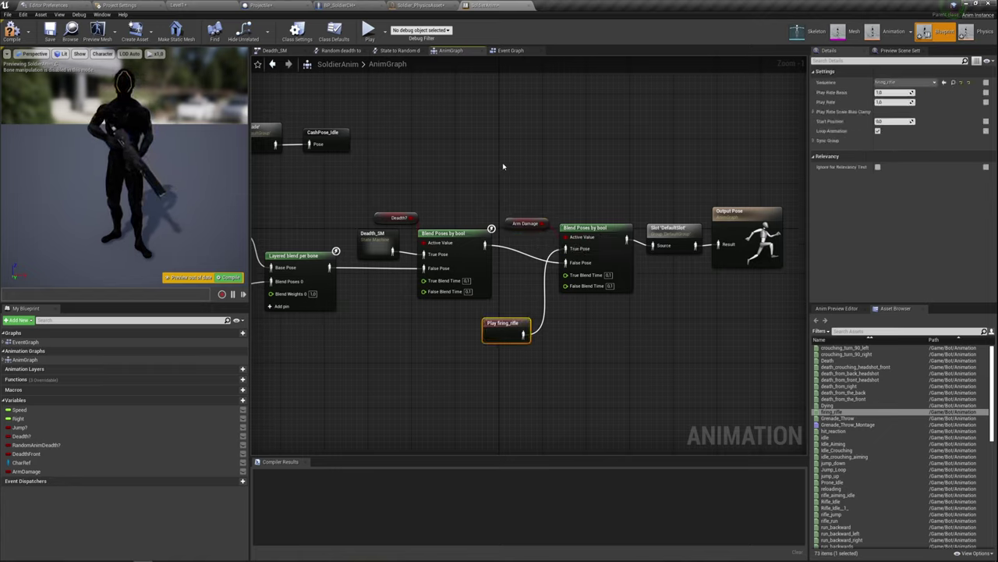
{"action": "left_click_drag", "start_coordinate": [504, 174], "coordinate": [615, 368]}
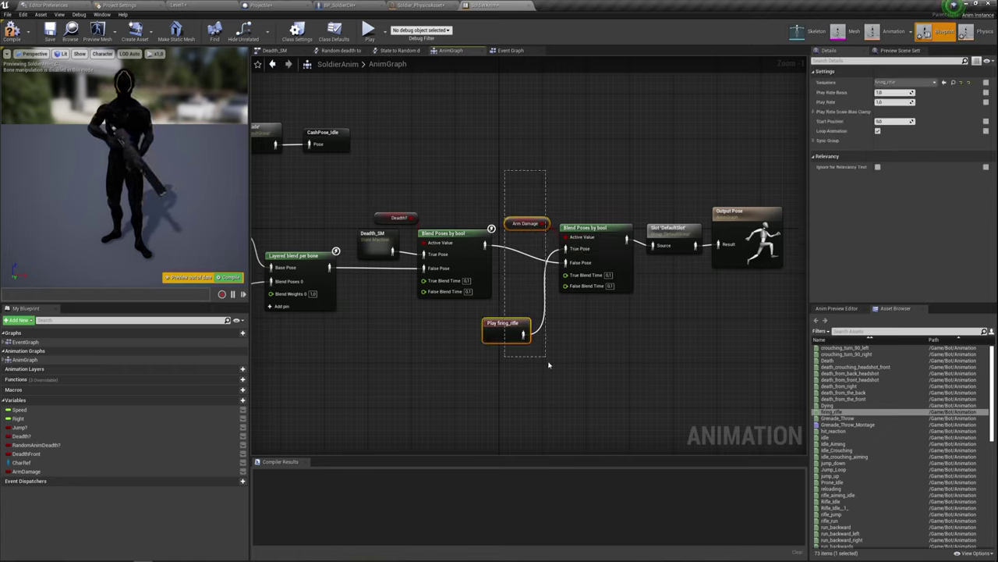
{"action": "left_click", "coordinate": [668, 305]}
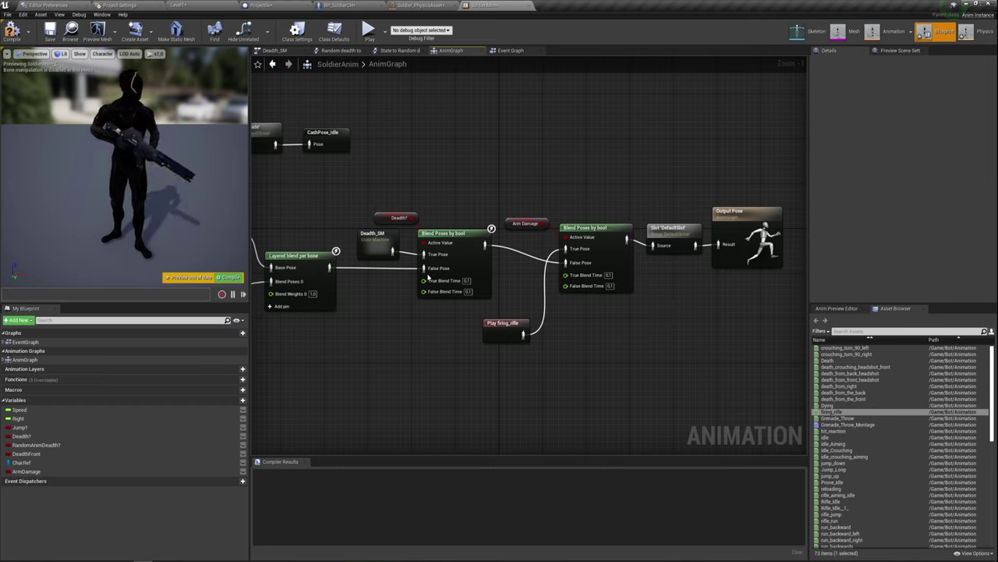
- Compile SoldierAnim with F7 and inspect the erroring Set TrowningGrenade nodes in the Event Graph
{"action": "key", "text": "F7"}
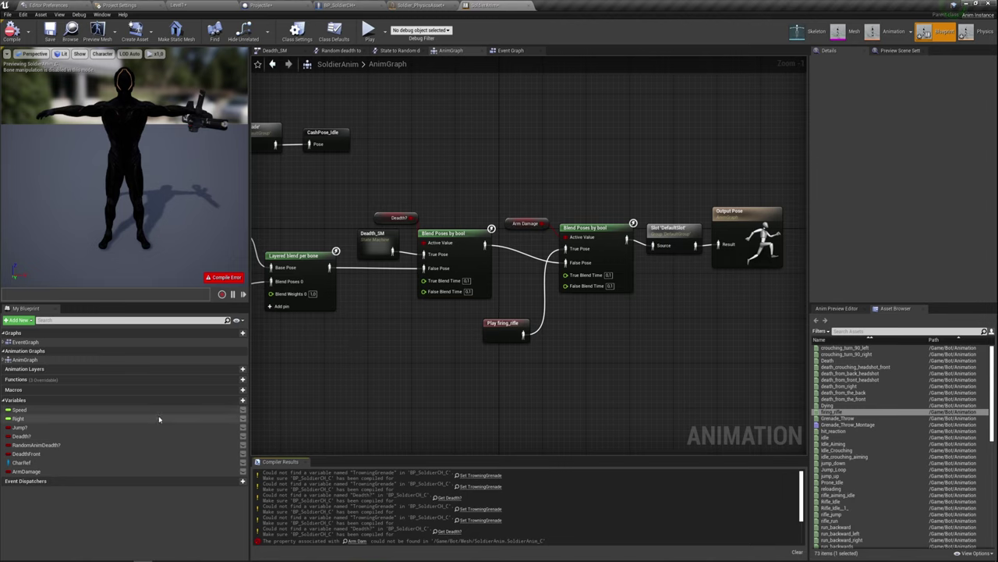
{"action": "left_click", "coordinate": [490, 475]}
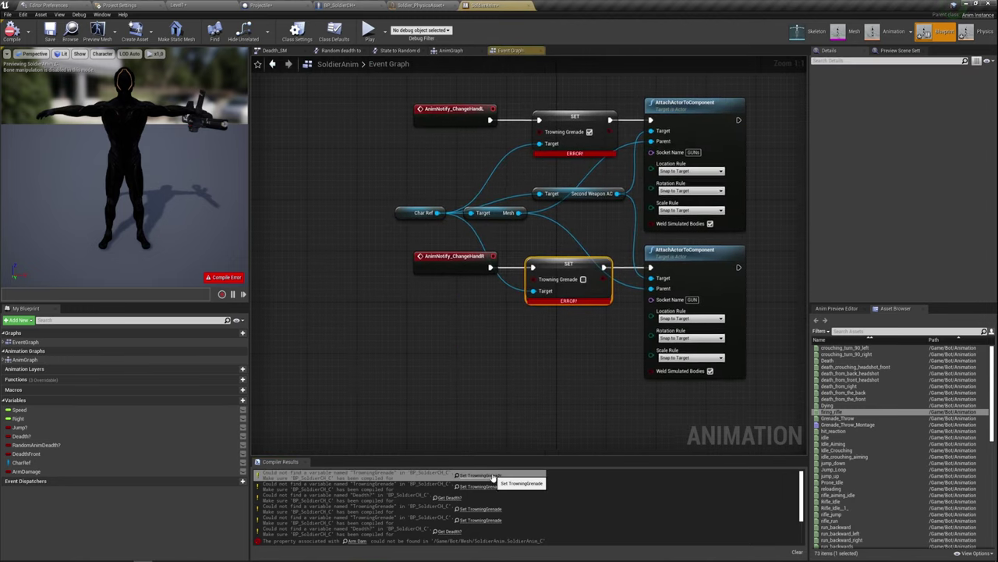
{"action": "scroll", "coordinate": [437, 386], "scroll_direction": "down", "scroll_amount": 4}
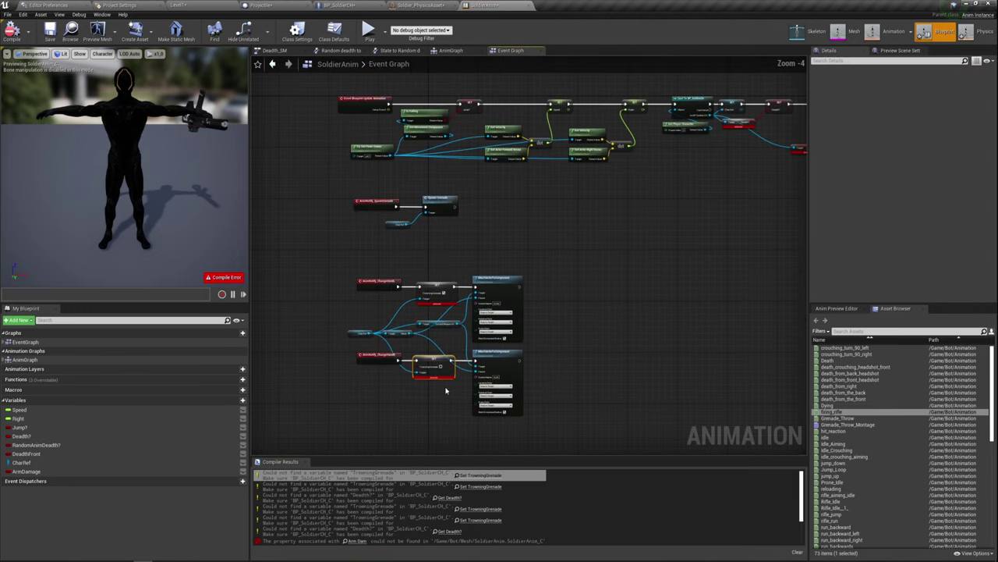
{"action": "left_click", "coordinate": [431, 303]}
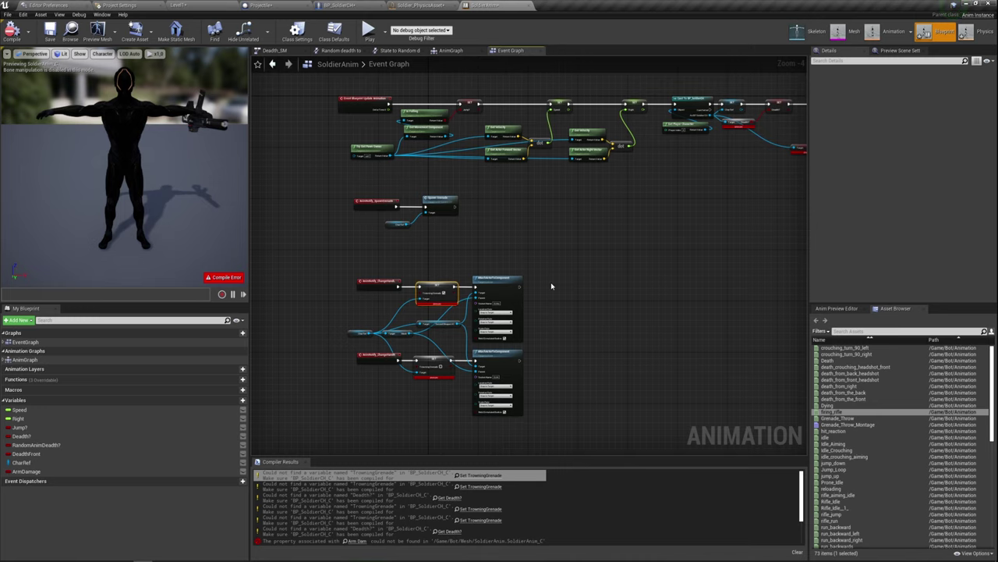
{"action": "right_click_drag", "start_coordinate": [551, 287], "coordinate": [499, 268]}
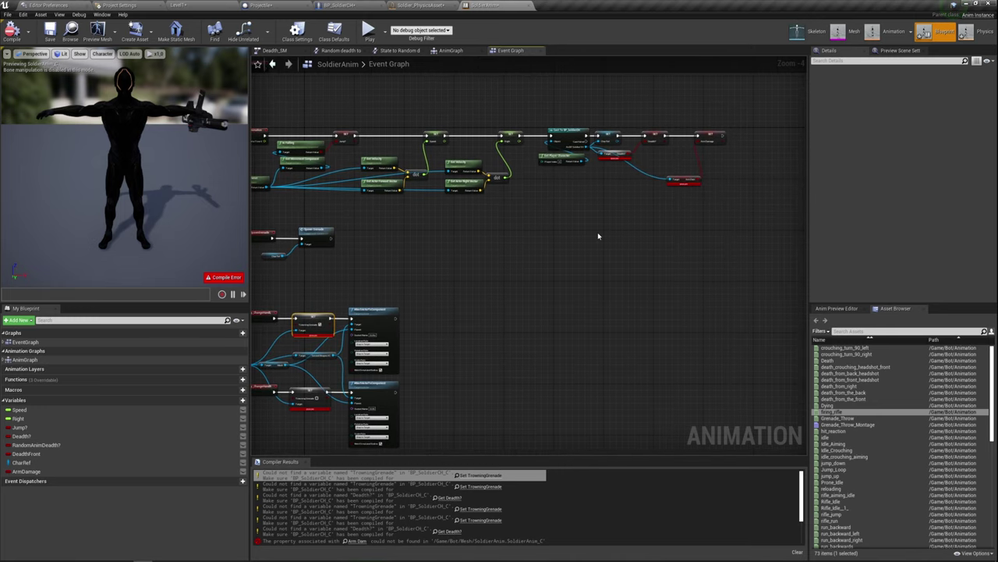
- Switch from the Projectile blueprint over to the BP_SoldierCH blueprint
{"action": "left_click", "coordinate": [280, 5]}
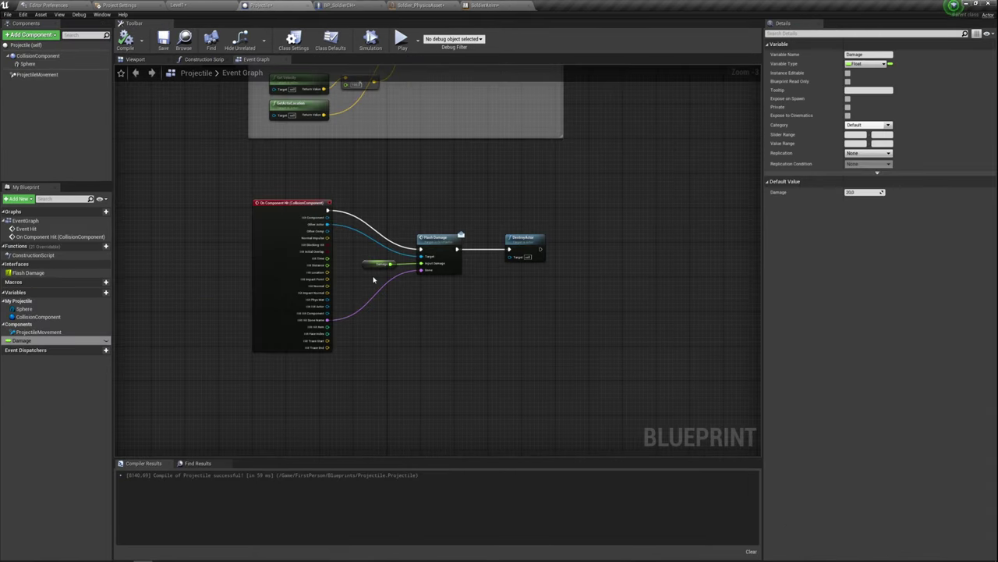
{"action": "right_click_drag", "start_coordinate": [379, 324], "coordinate": [395, 334]}
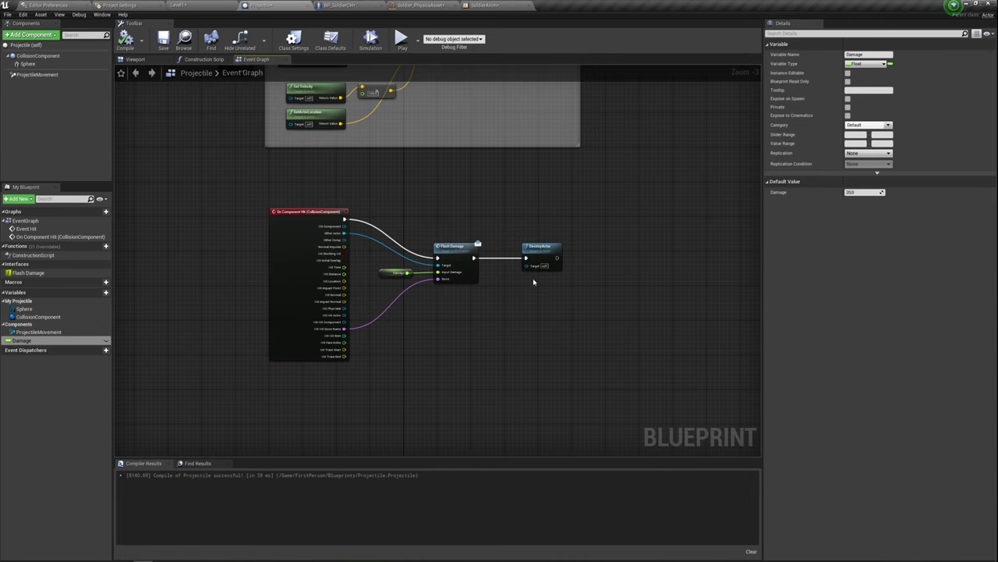
{"action": "left_click", "coordinate": [421, 6]}
{"action": "left_click", "coordinate": [336, 6]}
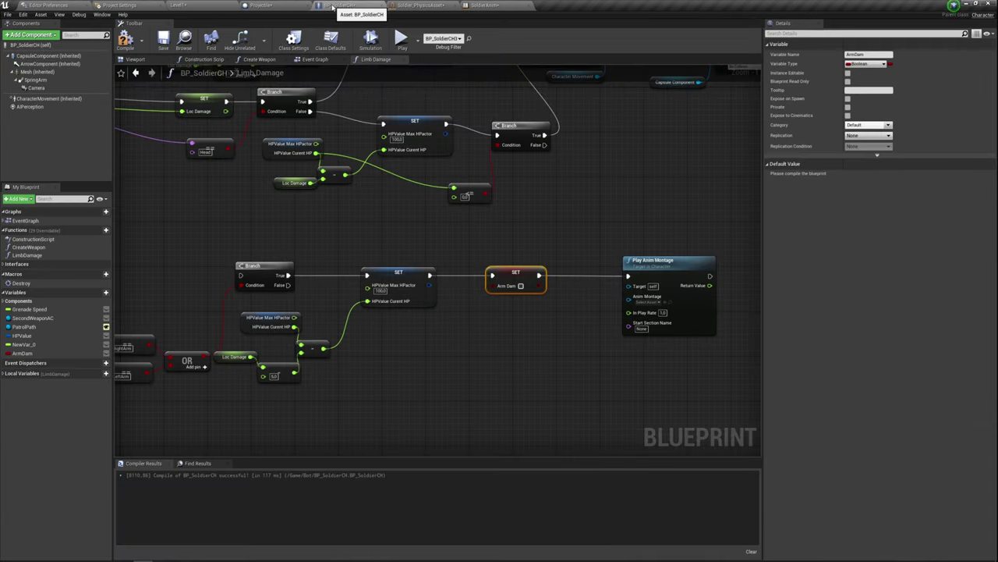
- Pan and zoom out the Limb Damage graph to see all its nodes
{"action": "right_click_drag", "start_coordinate": [401, 267], "coordinate": [501, 234]}
{"action": "scroll", "coordinate": [501, 234], "scroll_direction": "down", "scroll_amount": 1}
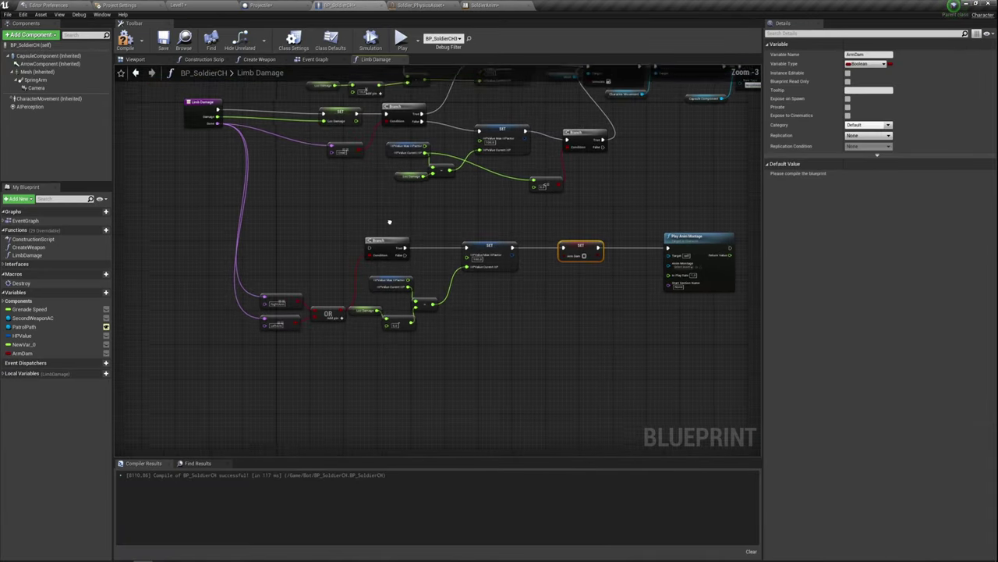
{"action": "scroll", "coordinate": [296, 316], "scroll_direction": "down", "scroll_amount": 1}
{"action": "mouse_move", "coordinate": [297, 316]}
{"action": "right_mouse_down"}
{"action": "mouse_move", "coordinate": [284, 295]}
{"action": "mouse_move", "coordinate": [347, 290]}
{"action": "mouse_move", "coordinate": [381, 270]}
{"action": "right_mouse_up"}
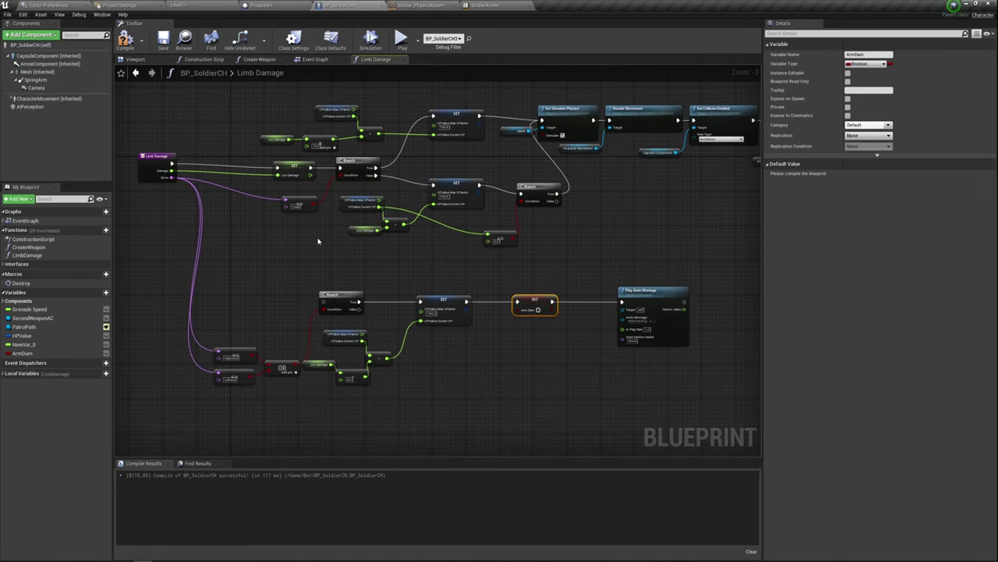
{"action": "right_click_drag", "start_coordinate": [317, 241], "coordinate": [343, 233]}
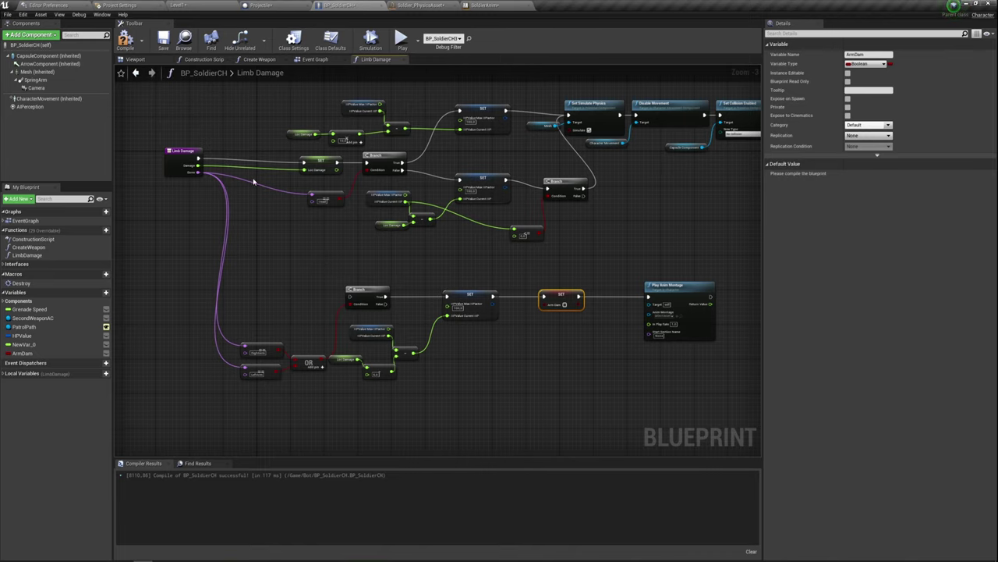
{"action": "right_click_drag", "start_coordinate": [253, 182], "coordinate": [192, 218]}
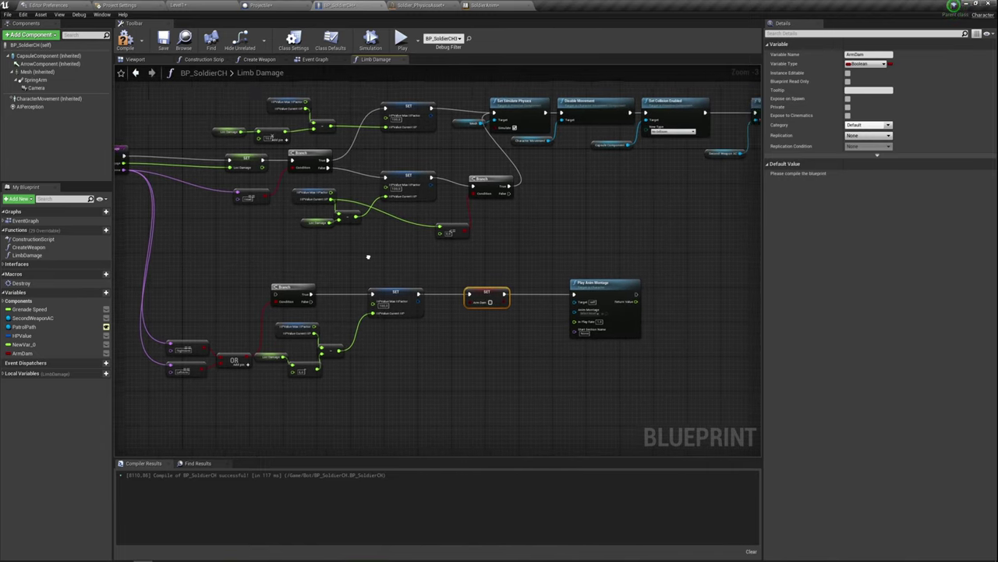
{"action": "scroll", "coordinate": [347, 249], "scroll_direction": "down", "scroll_amount": 1}
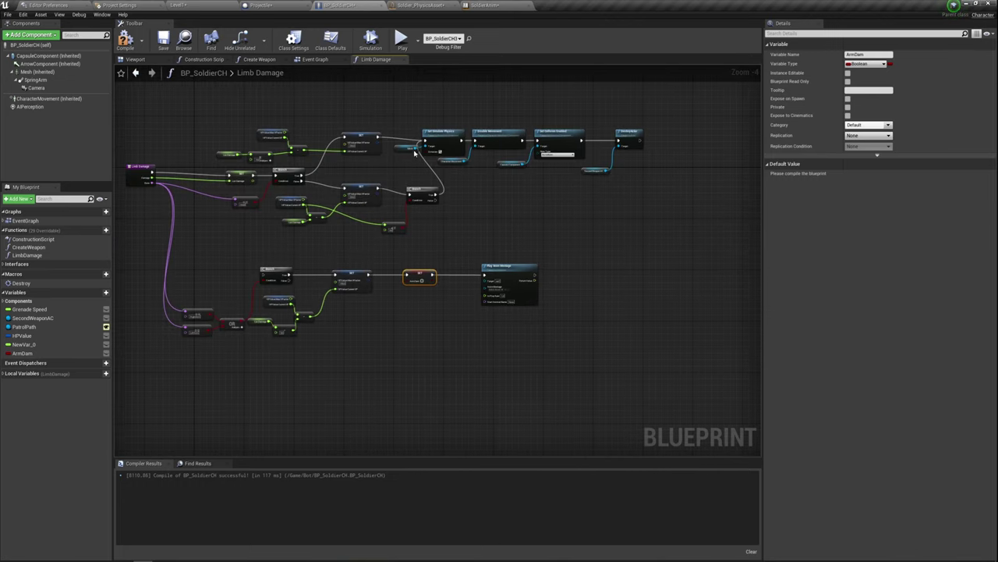